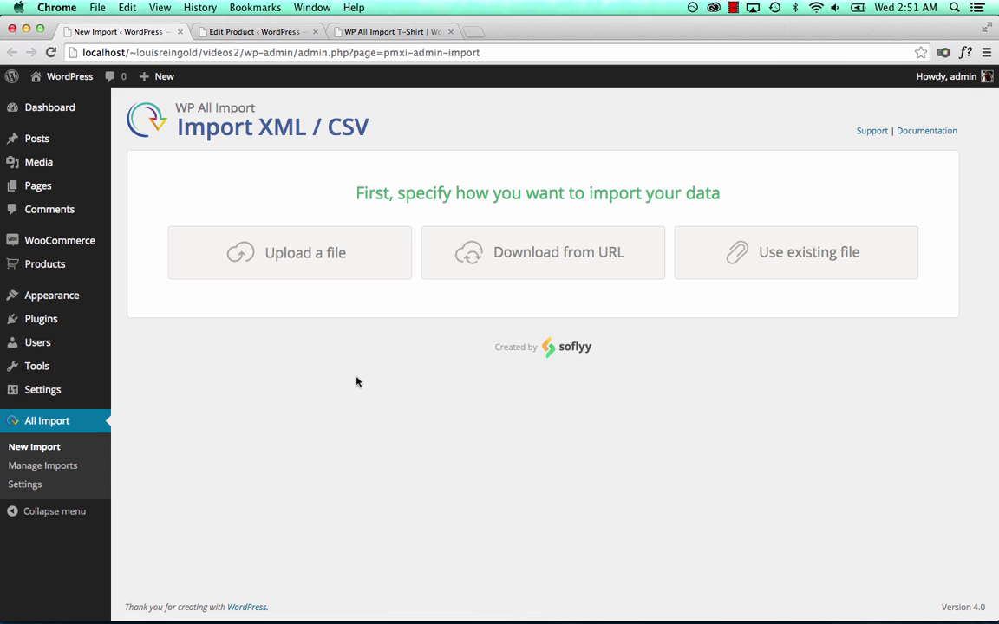
Upload BurtonSacks.csv as the import file, set it to create new WooCommerce Products, and continue to step 2
{"action": "left_click", "coordinate": [296, 254]}
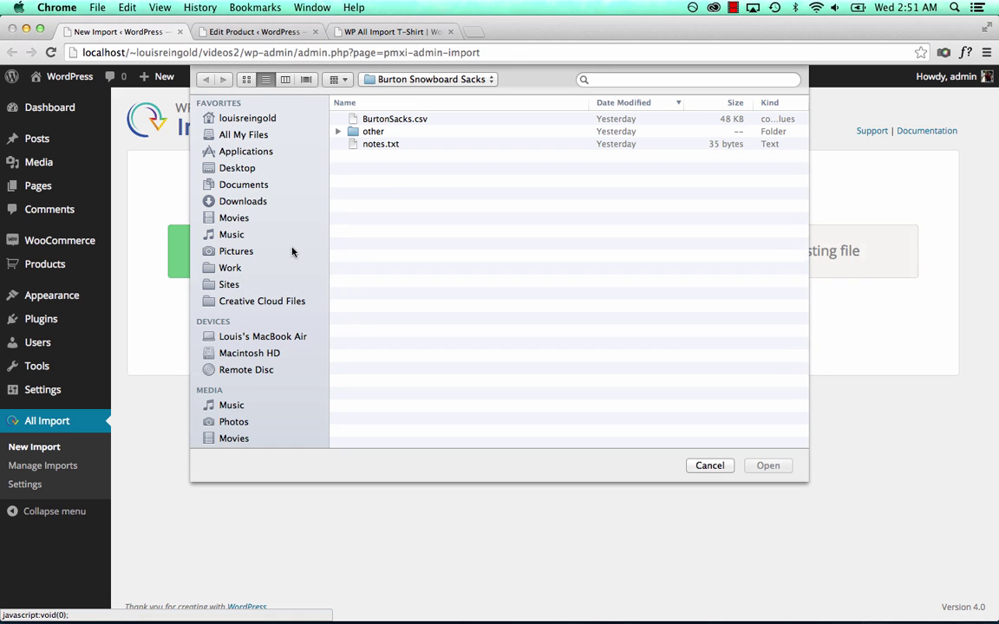
{"action": "double_click", "coordinate": [386, 119]}
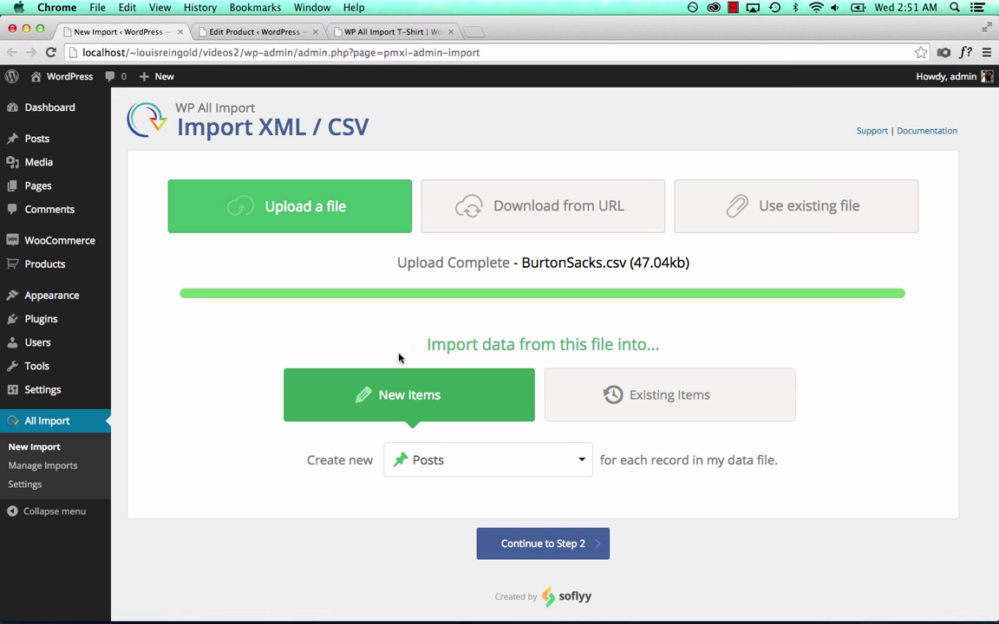
{"action": "left_click", "coordinate": [431, 461]}
{"action": "left_click", "coordinate": [473, 548]}
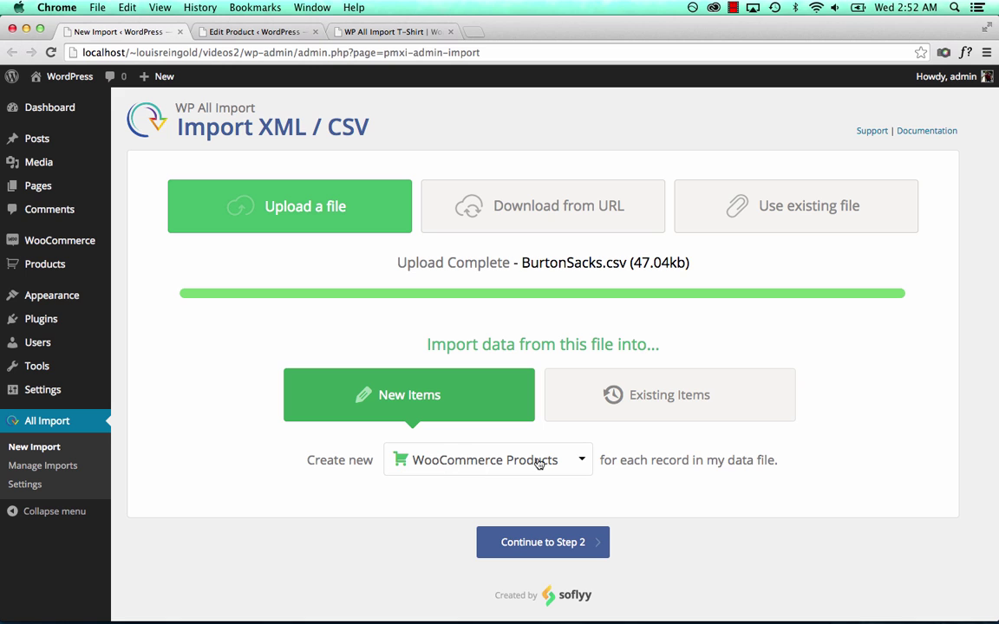
{"action": "left_click", "coordinate": [563, 548]}
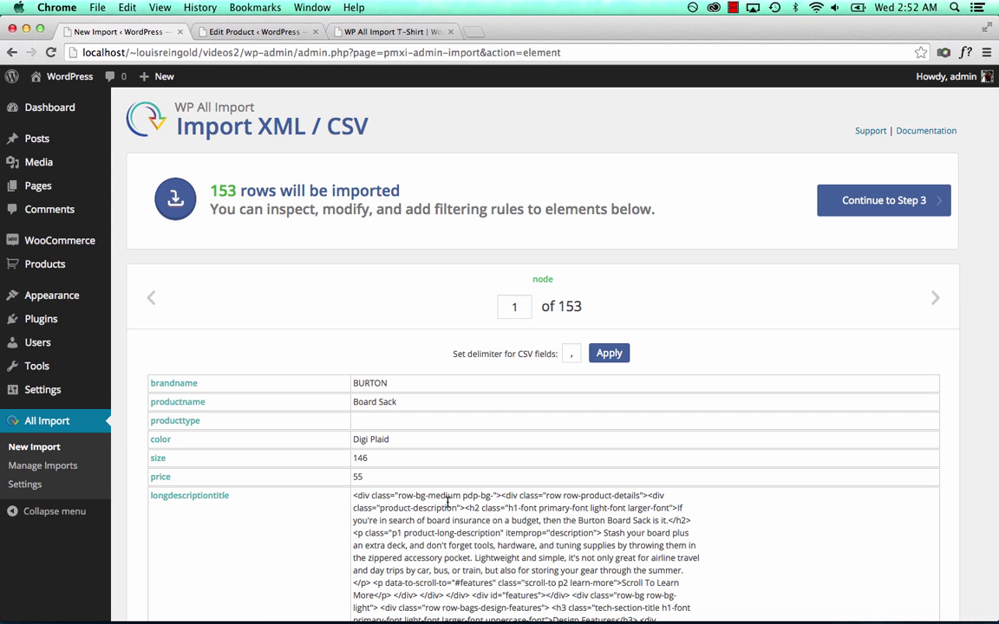
Review the fields of the first CSV record and continue to step 3 of the import
{"action": "scroll", "coordinate": [435, 496], "scroll_direction": "down", "scroll_amount": 2}
{"action": "scroll", "coordinate": [286, 181], "scroll_direction": "down", "scroll_amount": 2}
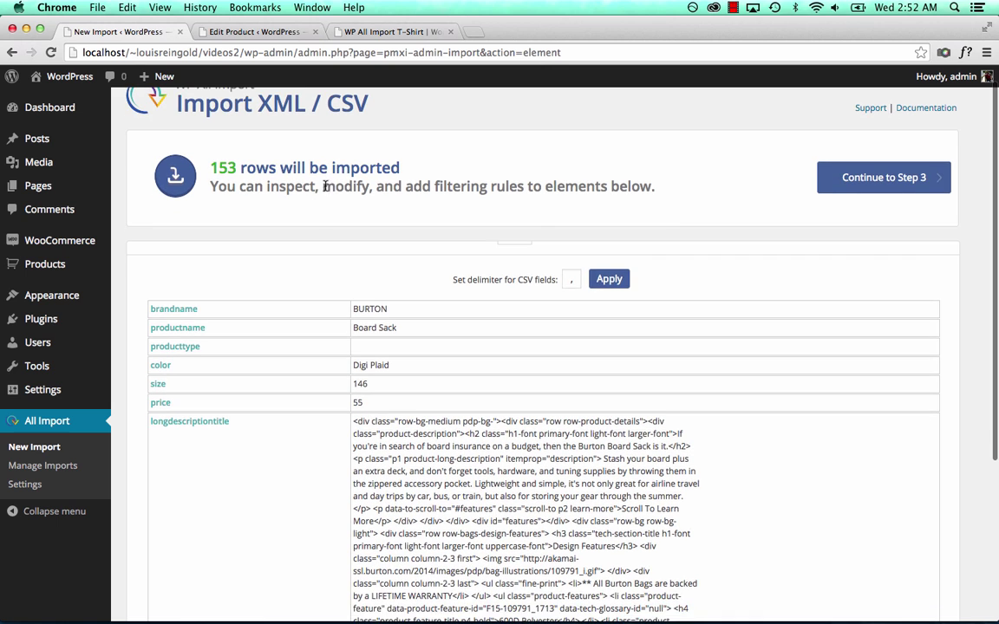
{"action": "scroll", "coordinate": [409, 441], "scroll_direction": "down", "scroll_amount": 3}
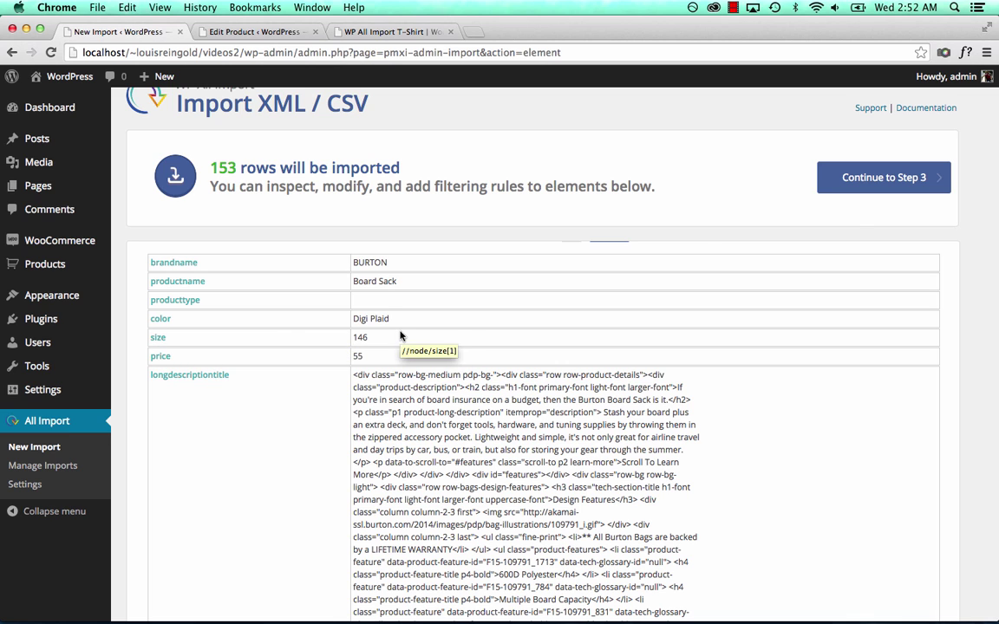
{"action": "left_click", "coordinate": [891, 185]}
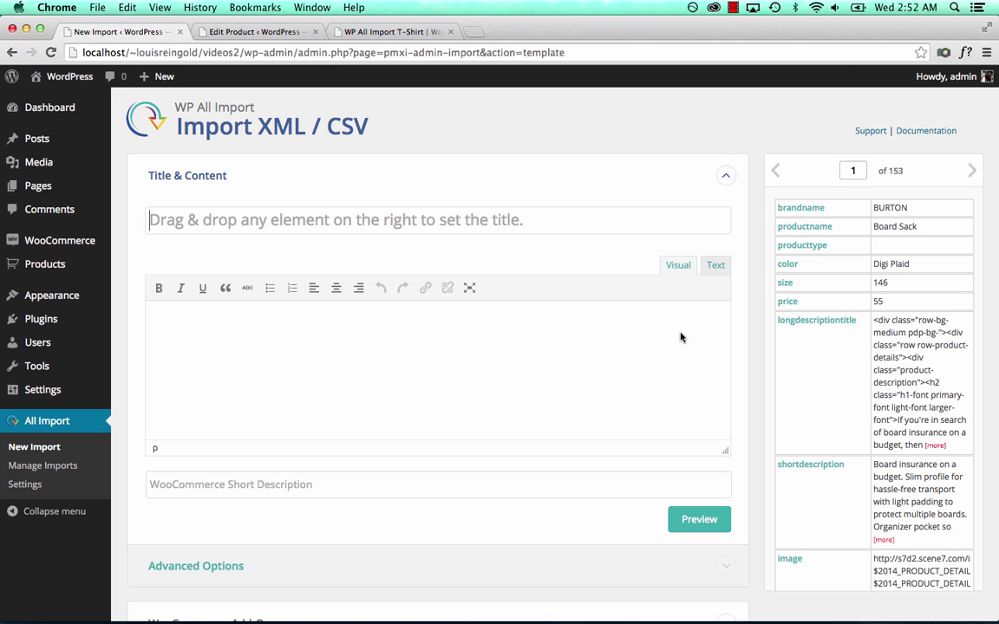
Map the product title to {productname[1]} and the product content to {longdescriptiontitle[1]}
{"action": "left_click_drag", "start_coordinate": [813, 231], "coordinate": [643, 222]}
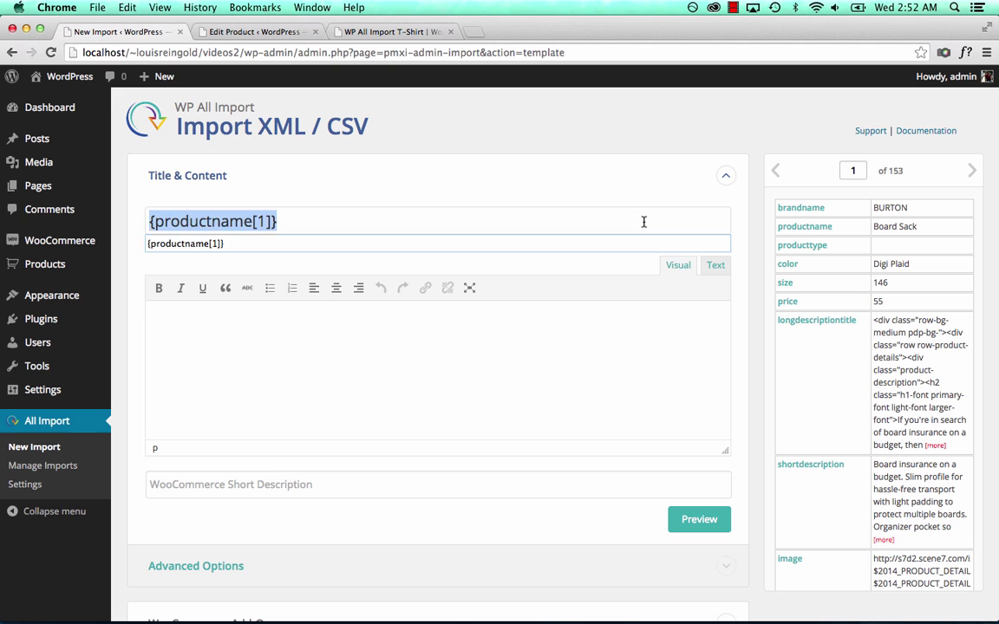
{"action": "left_click", "coordinate": [529, 345]}
{"action": "left_click_drag", "start_coordinate": [802, 341], "coordinate": [427, 346]}
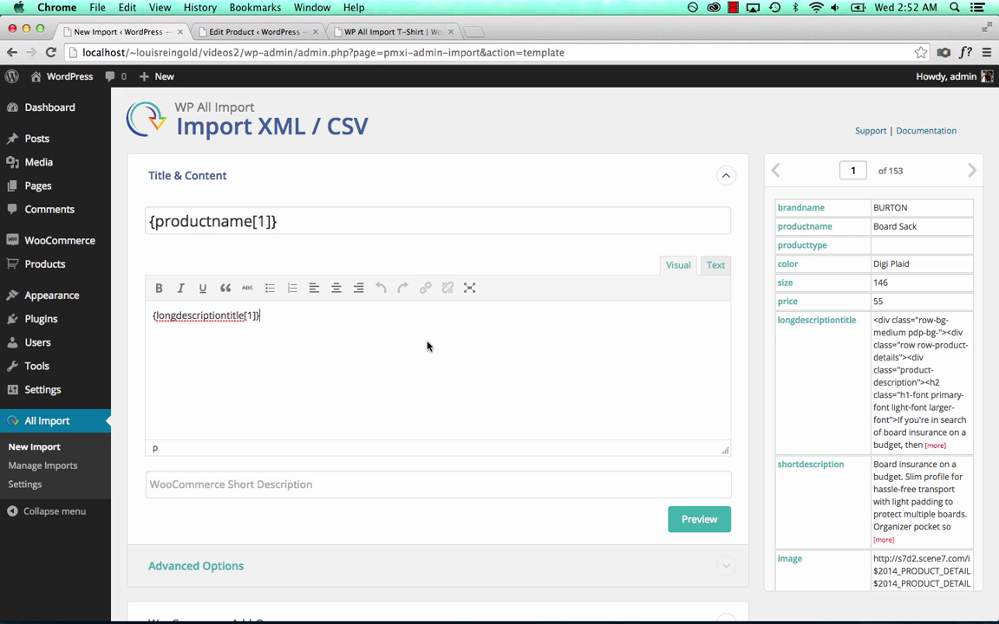
Preview how the mapped title and content render for the first record, and close the preview
{"action": "left_click", "coordinate": [698, 520]}
{"action": "scroll", "coordinate": [316, 278], "scroll_direction": "down", "scroll_amount": 5}
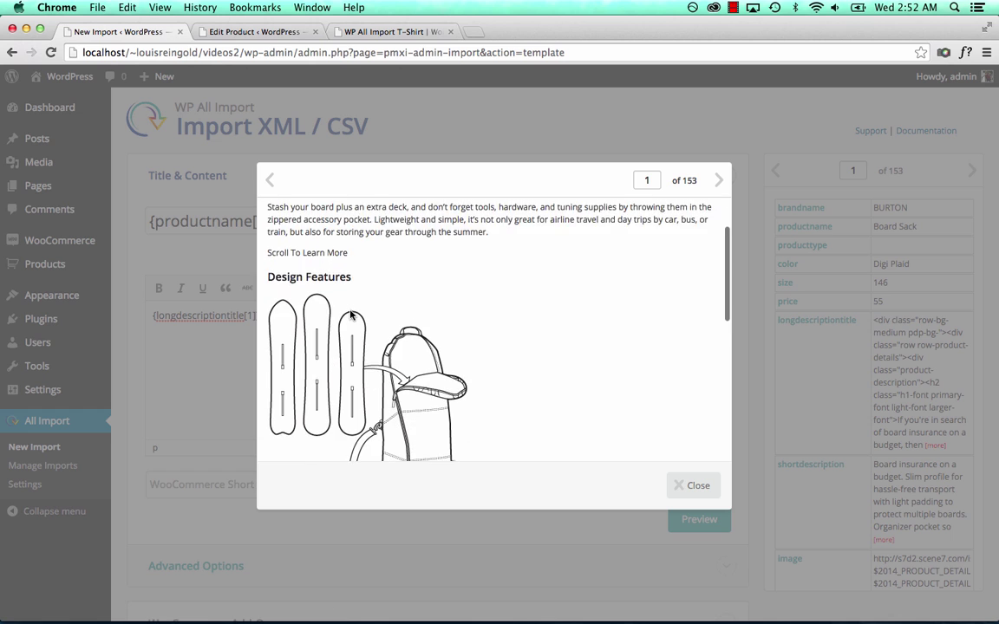
{"action": "scroll", "coordinate": [317, 277], "scroll_direction": "up", "scroll_amount": 4}
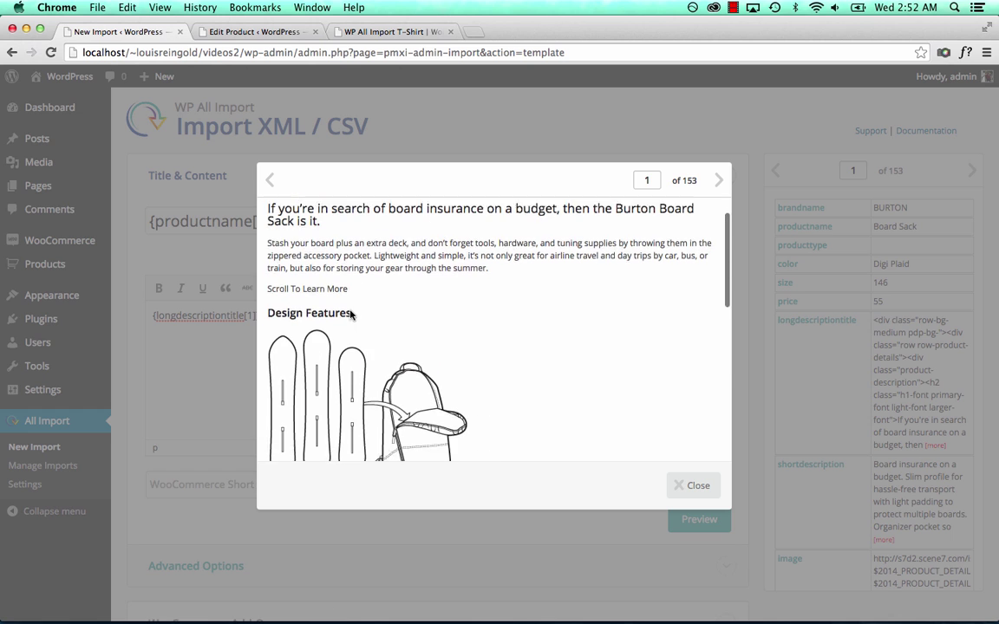
{"action": "left_click", "coordinate": [692, 485]}
Expand the WooCommerce Add-On section and set the product type to Variable product
{"action": "scroll", "coordinate": [403, 425], "scroll_direction": "down", "scroll_amount": 5}
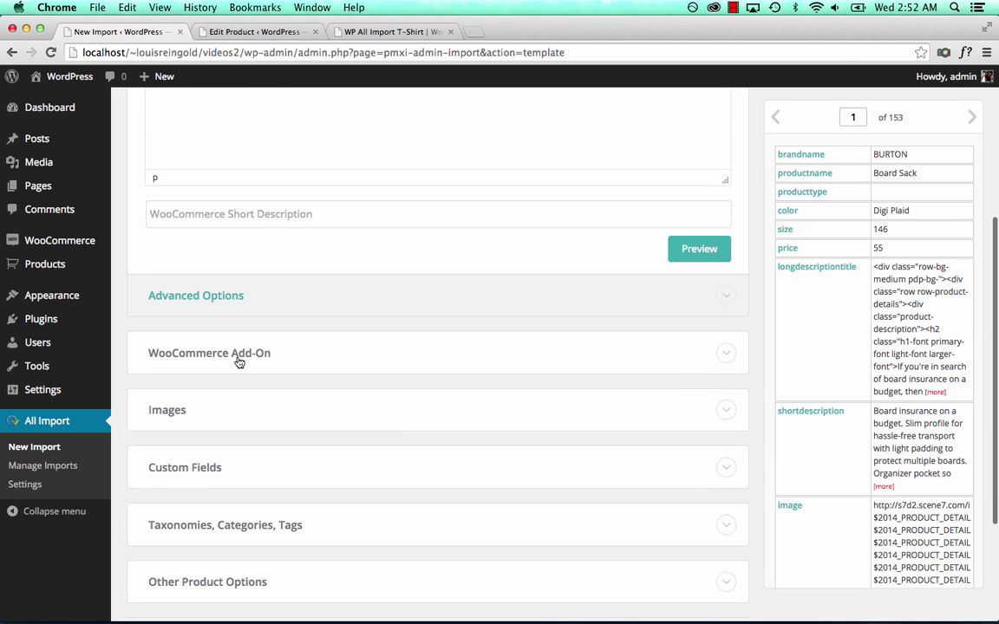
{"action": "left_click", "coordinate": [240, 362]}
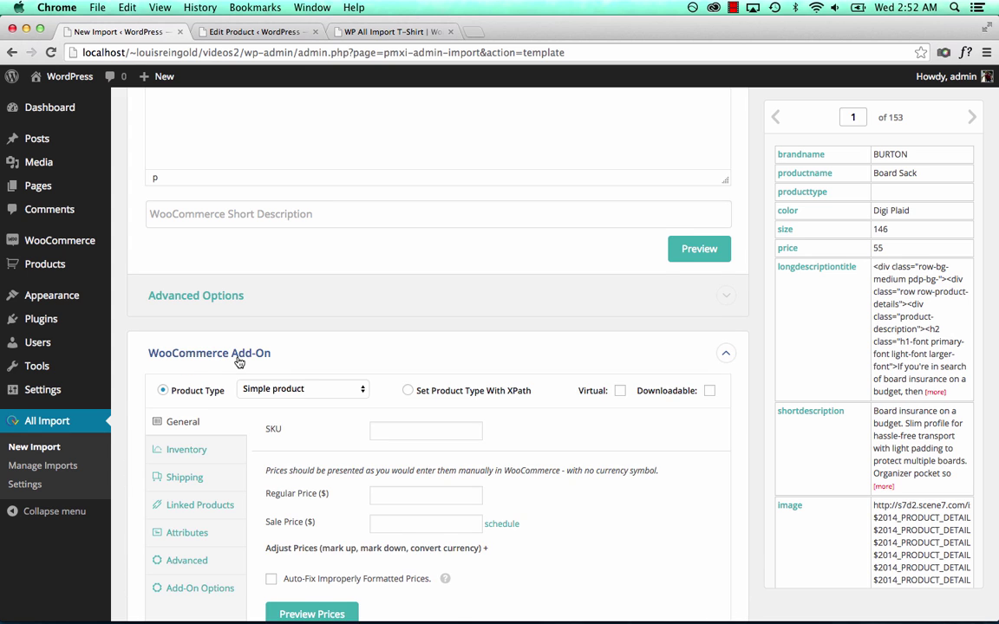
{"action": "scroll", "coordinate": [239, 362], "scroll_direction": "down", "scroll_amount": 1}
{"action": "scroll", "coordinate": [295, 377], "scroll_direction": "down", "scroll_amount": 2}
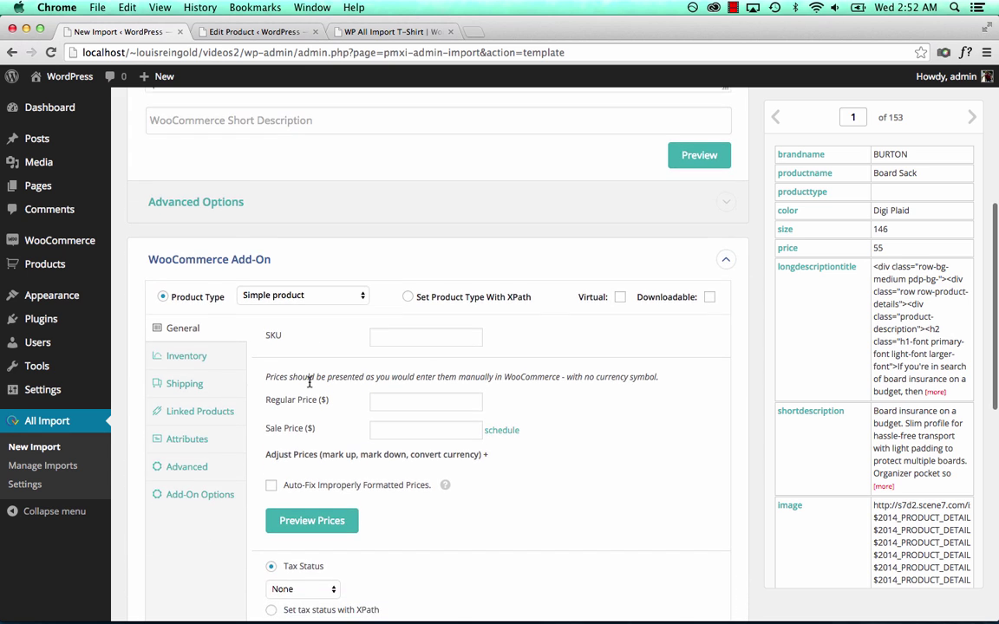
{"action": "scroll", "coordinate": [310, 381], "scroll_direction": "down", "scroll_amount": 1}
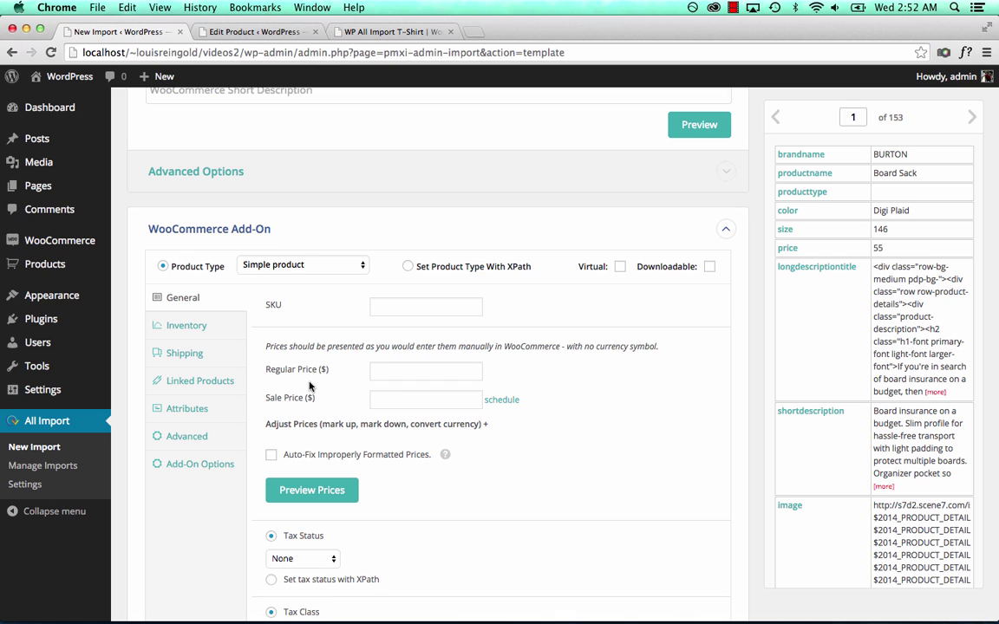
{"action": "left_click", "coordinate": [288, 274]}
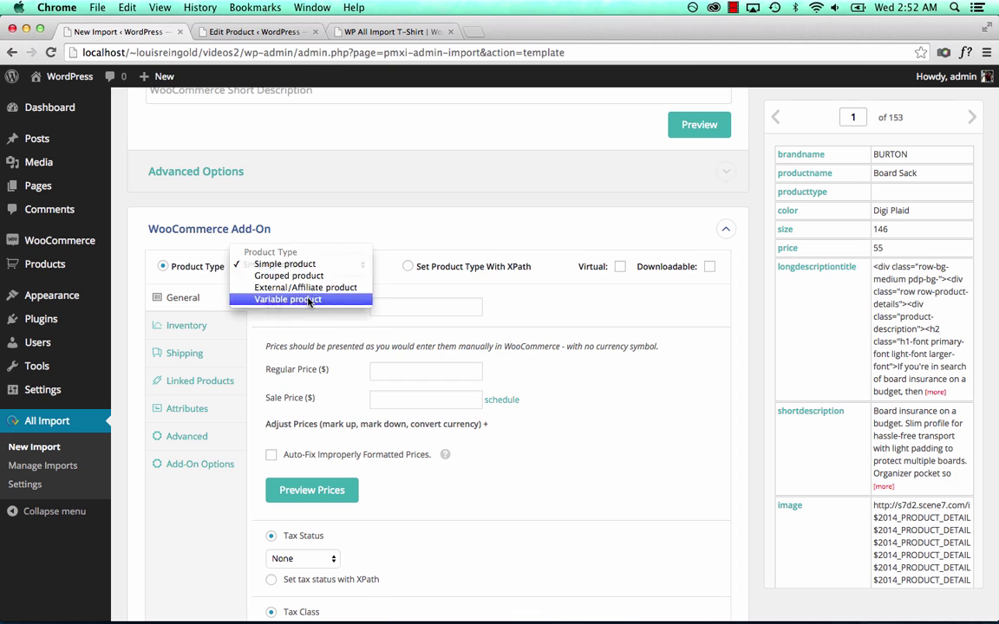
{"action": "left_click", "coordinate": [308, 301]}
Map the regular price of the products to {price[1]}, leaving the SKU empty
{"action": "left_click", "coordinate": [424, 308]}
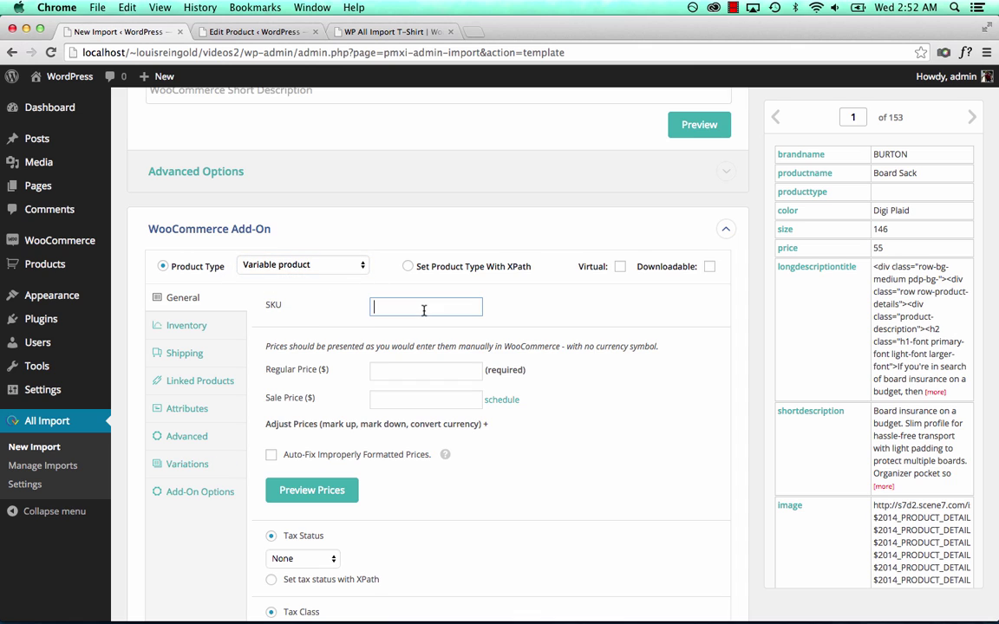
{"action": "key", "text": "Tab"}
{"action": "left_click_drag", "start_coordinate": [791, 249], "coordinate": [447, 371]}
{"action": "left_click", "coordinate": [447, 371]}
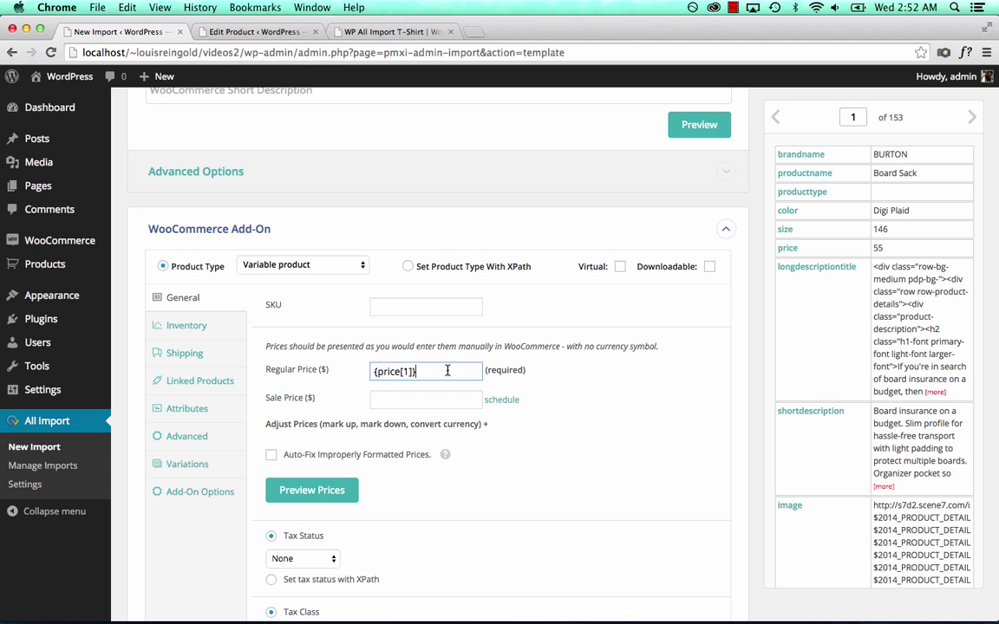
Define the product attributes Color with values {color[1]} and Size with values {size[1]}
{"action": "left_click", "coordinate": [194, 409]}
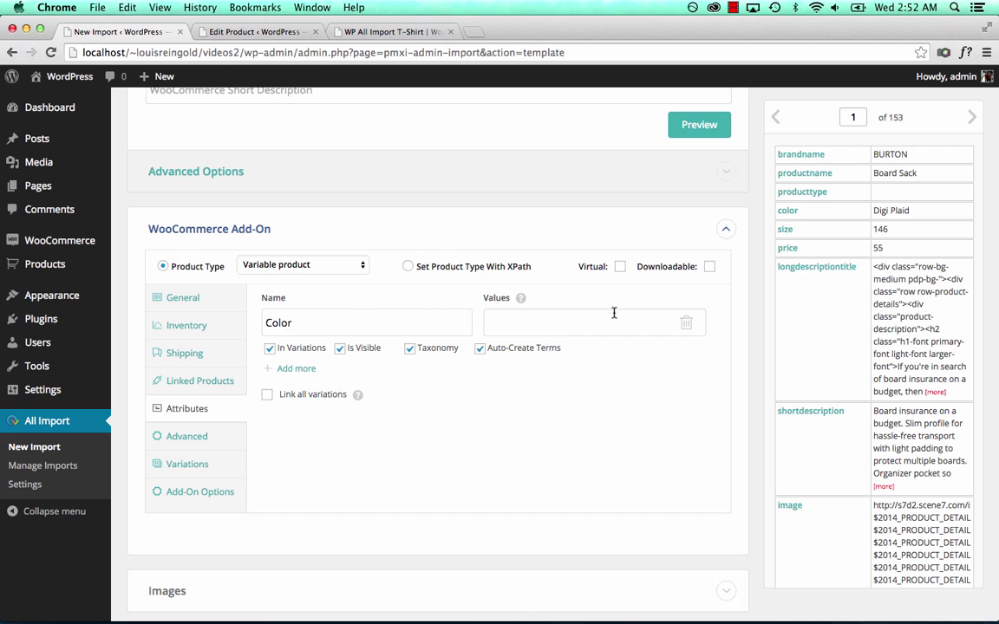
{"action": "left_click_drag", "start_coordinate": [789, 210], "coordinate": [522, 297]}
{"action": "left_click", "coordinate": [309, 377]}
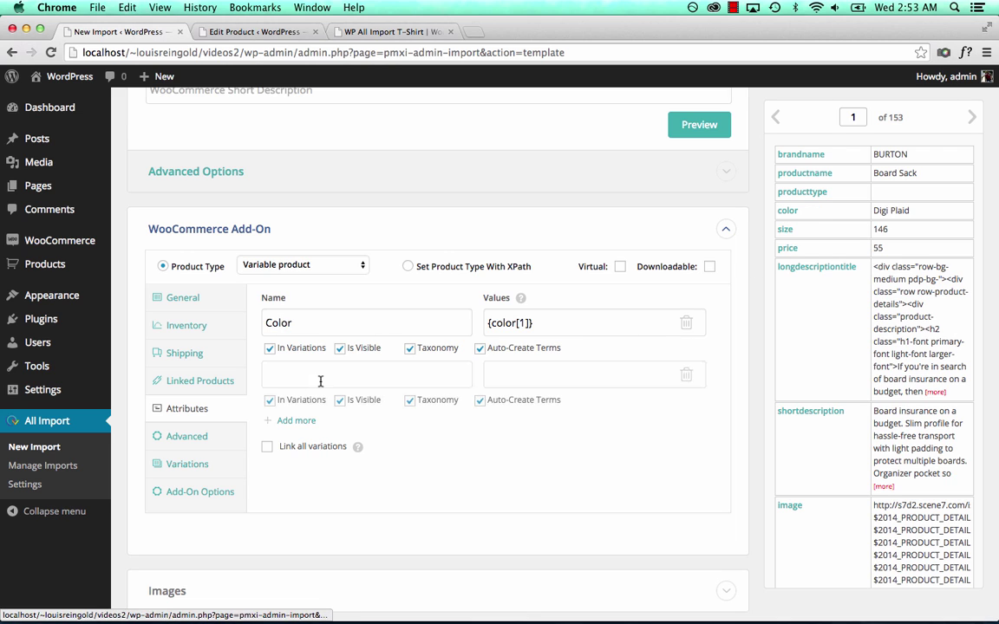
{"action": "type", "text": "Size"}
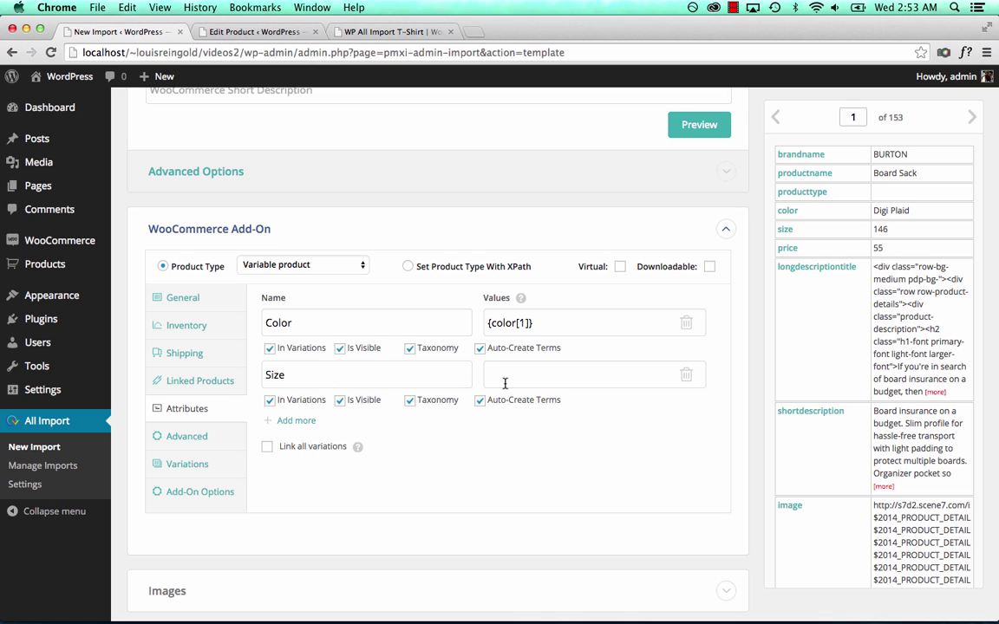
{"action": "left_click_drag", "start_coordinate": [787, 229], "coordinate": [529, 375]}
{"action": "left_click", "coordinate": [609, 374]}
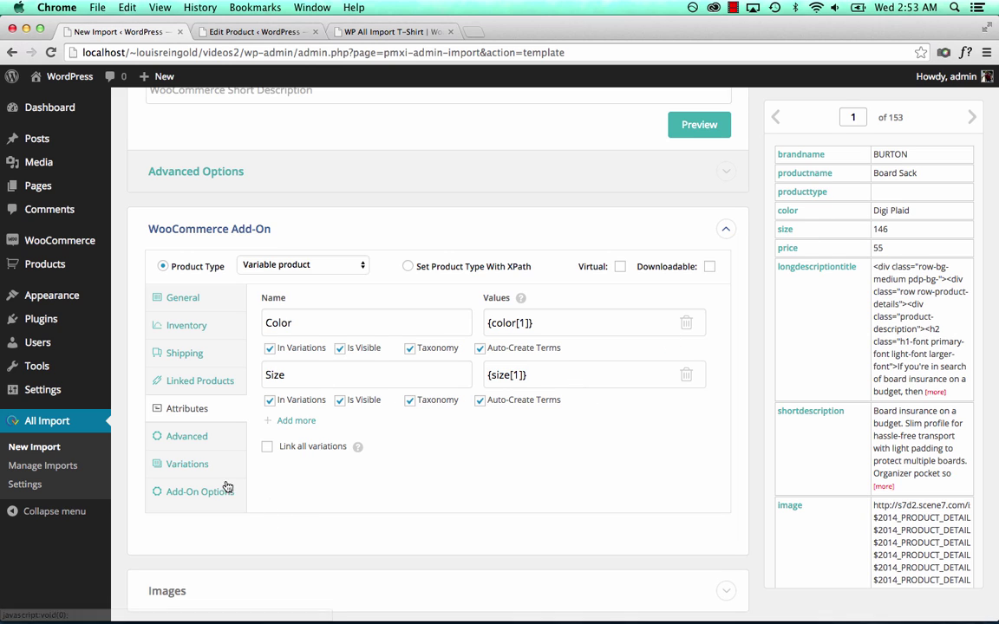
Open the variation settings and page through the CSV records up to record 28, comparing product name, color and size
{"action": "left_click", "coordinate": [197, 469]}
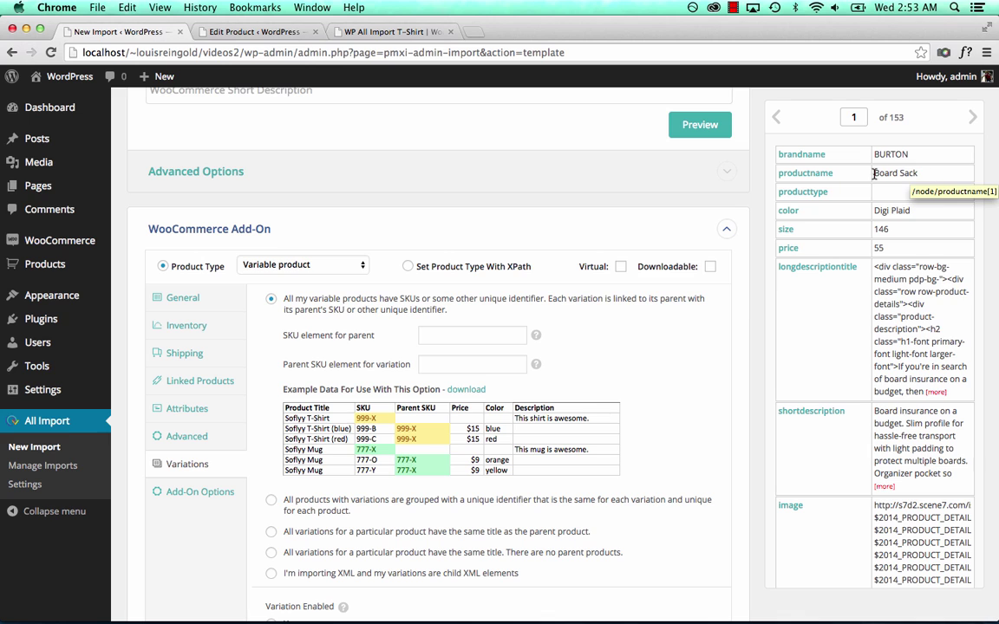
{"action": "left_click", "coordinate": [972, 121]}
{"action": "left_click", "coordinate": [972, 121]}
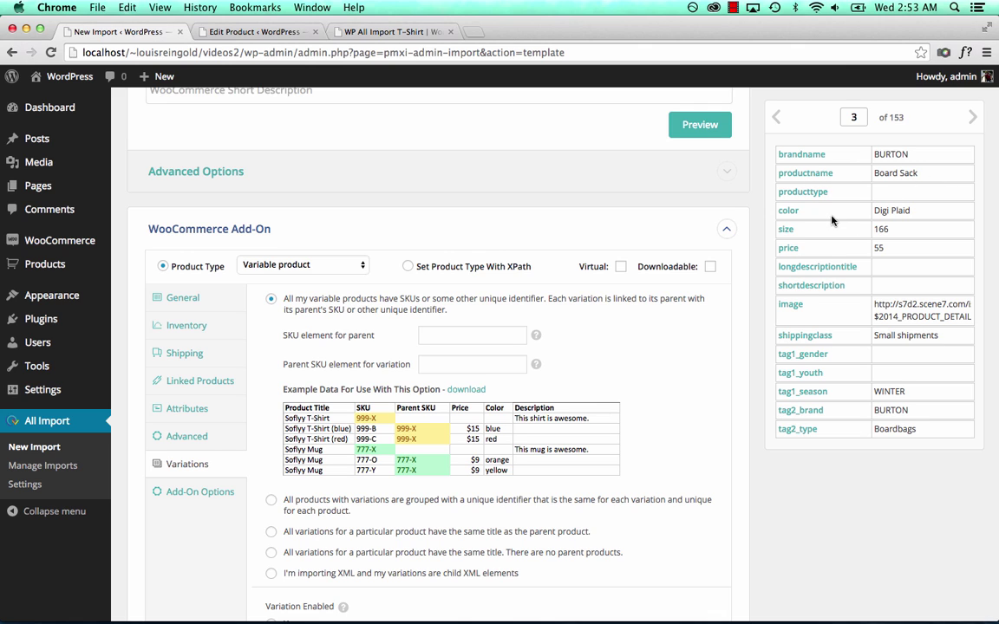
{"action": "left_click", "coordinate": [972, 117]}
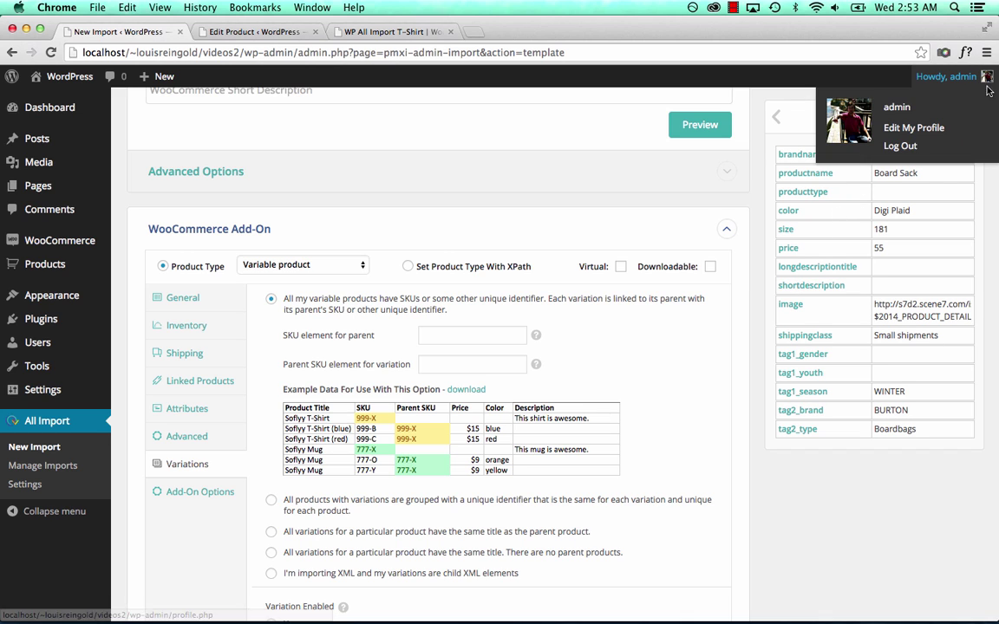
{"action": "left_click", "coordinate": [967, 126]}
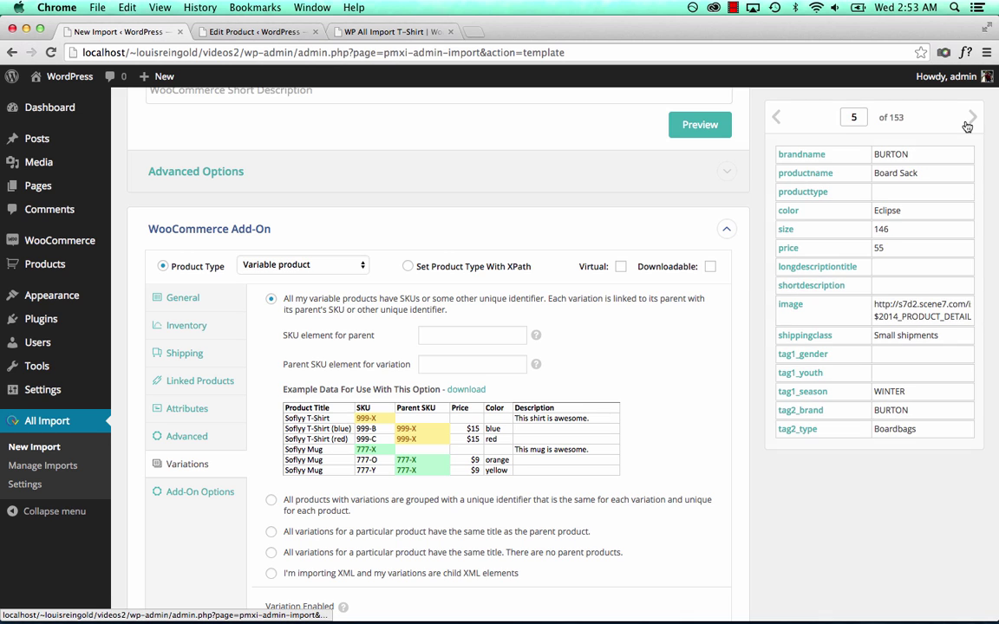
{"action": "left_click", "coordinate": [967, 127]}
{"action": "left_click", "coordinate": [967, 127]}
{"action": "left_click", "coordinate": [967, 126]}
{"action": "left_click", "coordinate": [967, 126]}
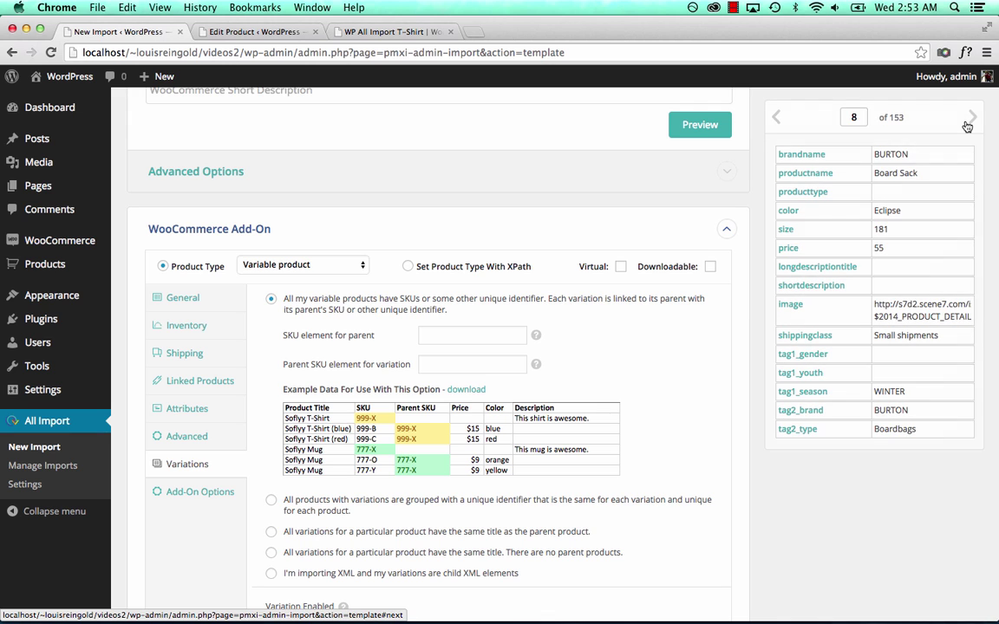
{"action": "left_click", "coordinate": [967, 127]}
{"action": "left_click", "coordinate": [967, 127]}
{"action": "left_click", "coordinate": [966, 127]}
{"action": "left_click", "coordinate": [967, 127]}
{"action": "left_click", "coordinate": [967, 127]}
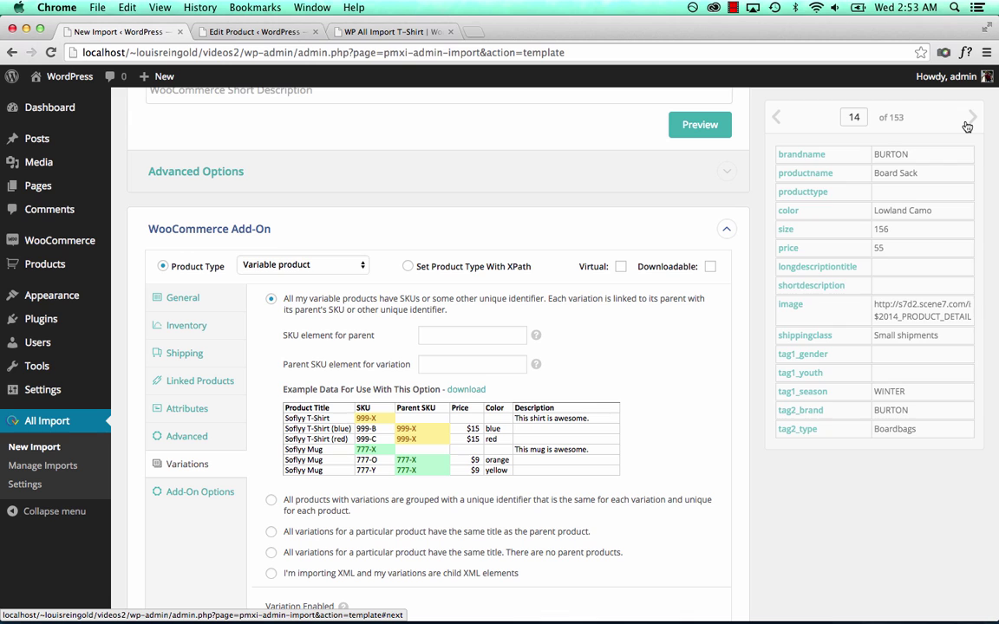
{"action": "left_click", "coordinate": [967, 127]}
{"action": "left_click", "coordinate": [967, 126]}
{"action": "left_click", "coordinate": [967, 126]}
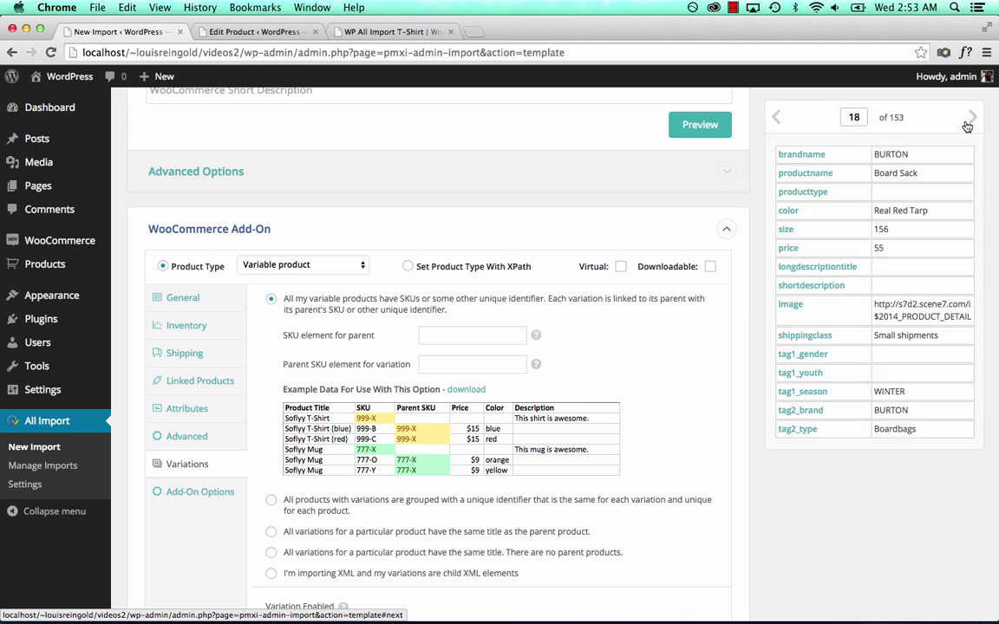
{"action": "left_click", "coordinate": [967, 127]}
{"action": "left_click", "coordinate": [967, 127]}
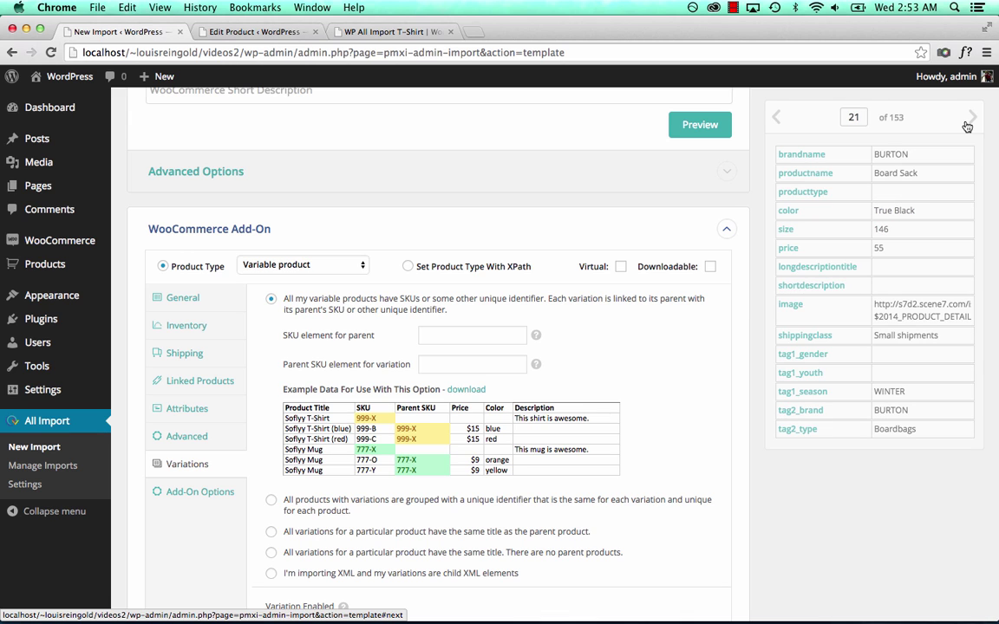
{"action": "left_click", "coordinate": [967, 127]}
{"action": "left_click", "coordinate": [967, 126]}
{"action": "left_click", "coordinate": [967, 127]}
{"action": "left_click", "coordinate": [967, 127]}
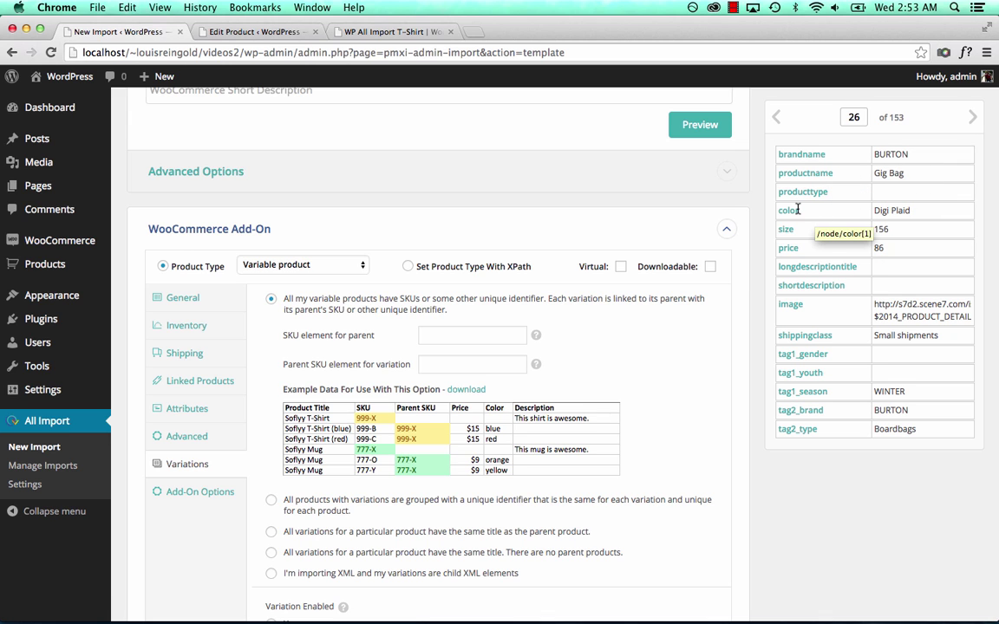
{"action": "left_click", "coordinate": [973, 120]}
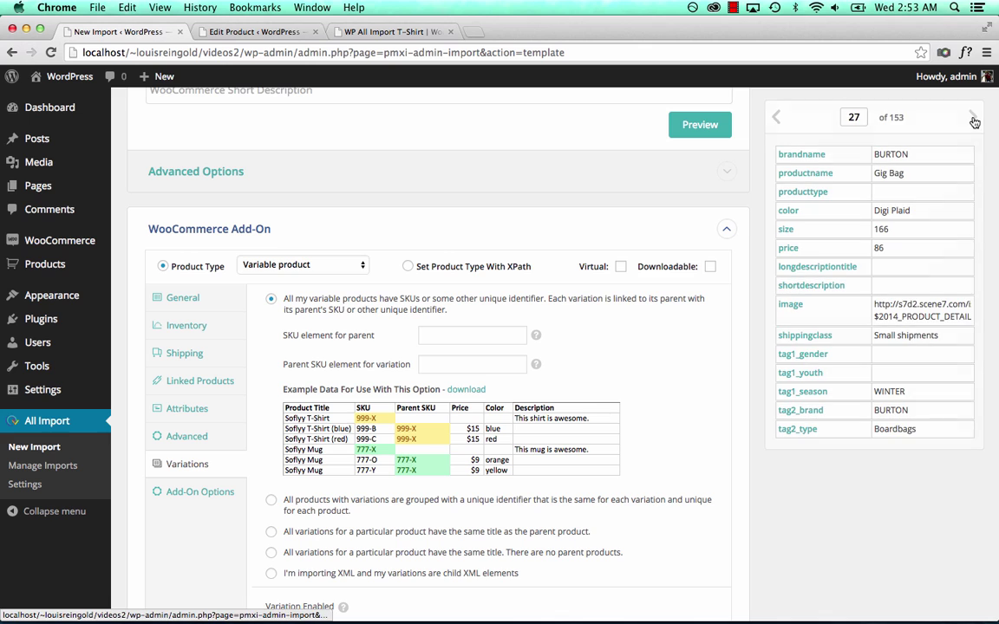
{"action": "left_click", "coordinate": [973, 119]}
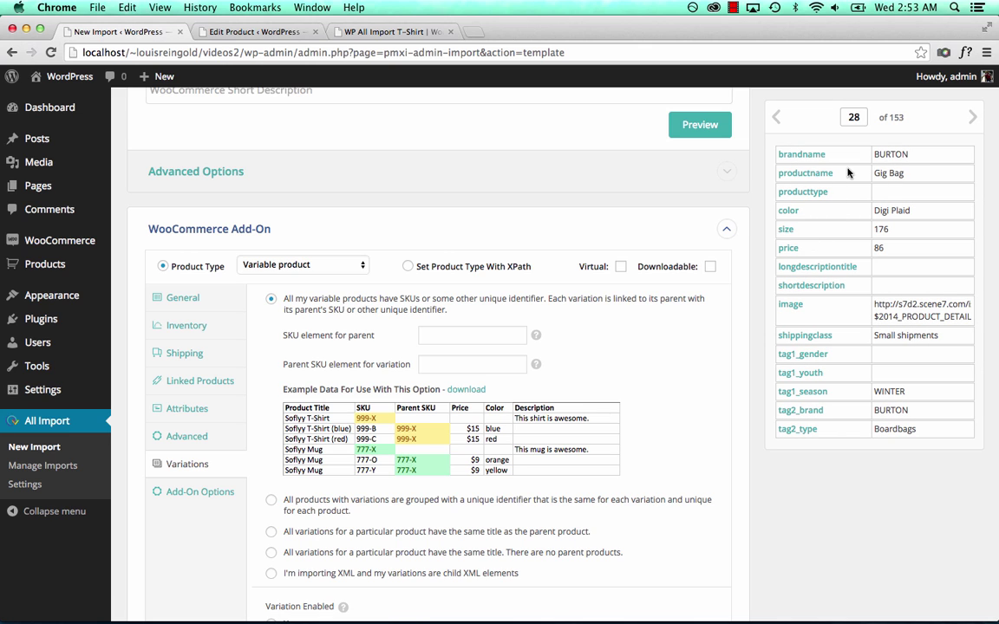
Choose the variation option for same titles with no parent products and set its Product Title to {productname[1]}
{"action": "scroll", "coordinate": [746, 311], "scroll_direction": "down", "scroll_amount": 3}
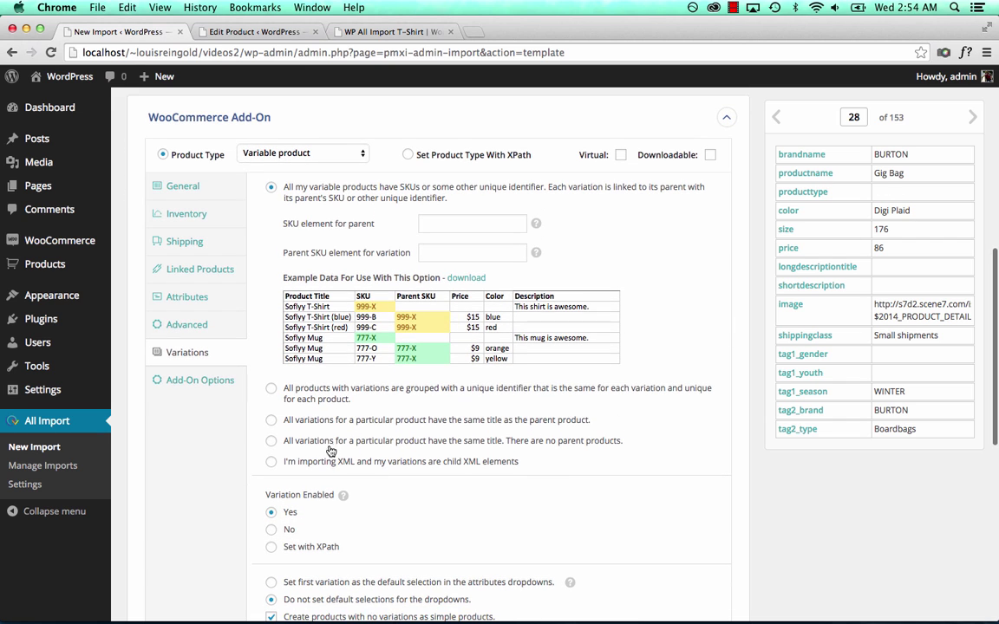
{"action": "left_click", "coordinate": [351, 443]}
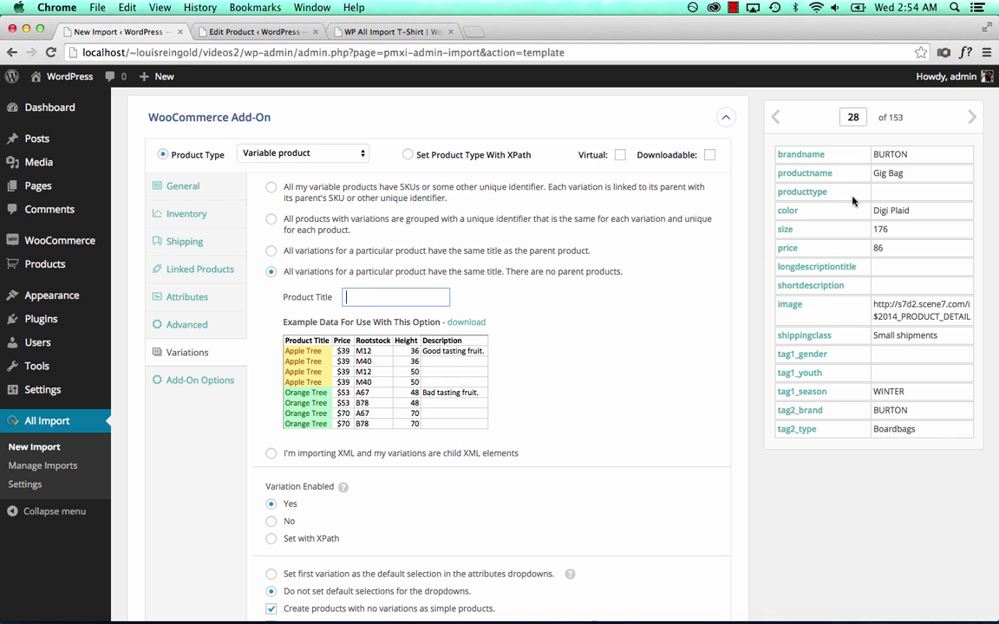
{"action": "left_click_drag", "start_coordinate": [804, 173], "coordinate": [422, 303]}
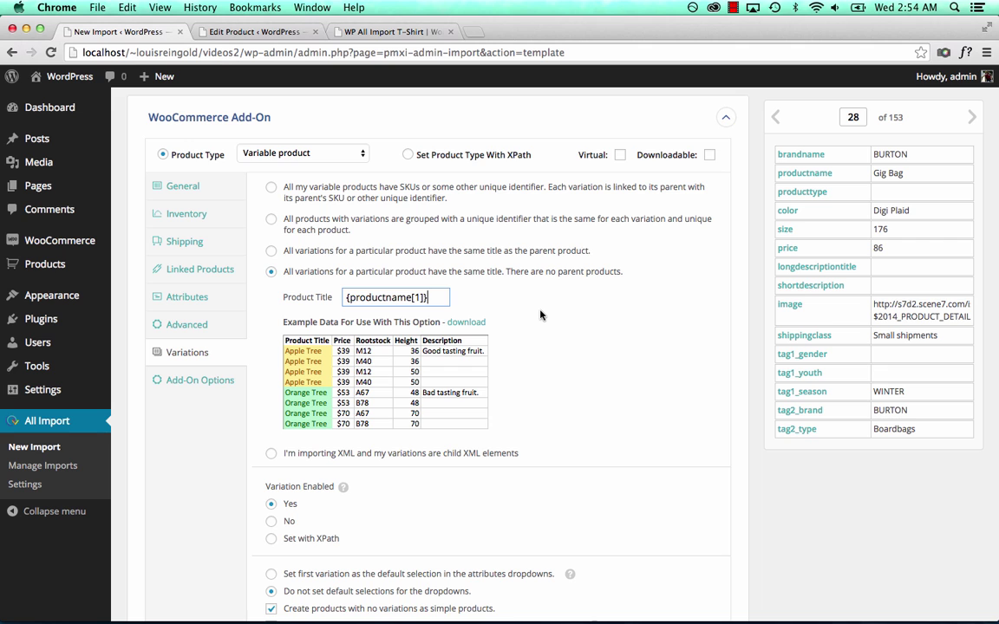
Set the first variation as the default selection in the attributes dropdowns
{"action": "scroll", "coordinate": [217, 457], "scroll_direction": "down", "scroll_amount": 3}
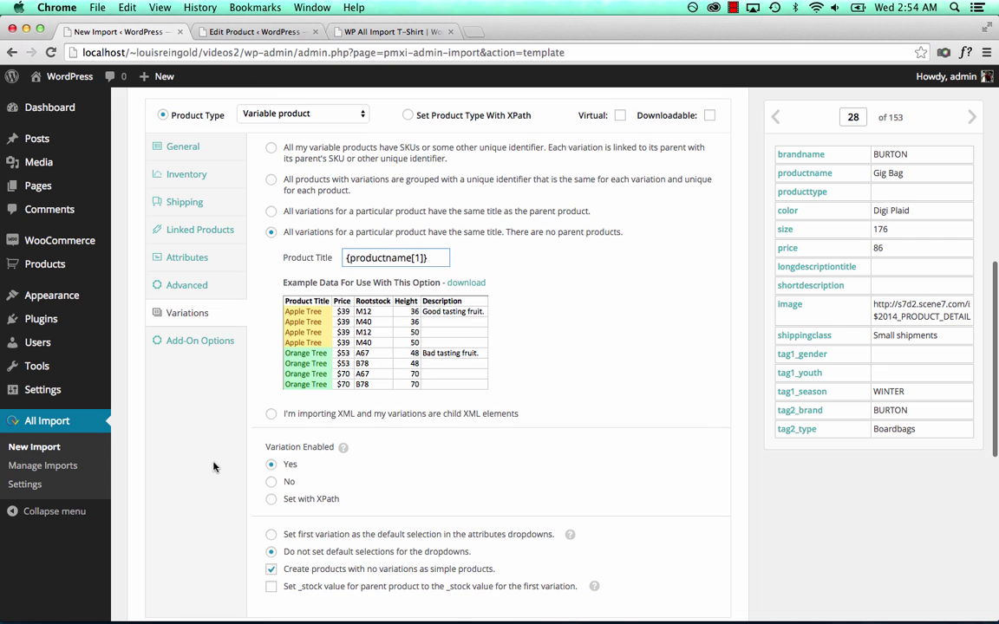
{"action": "scroll", "coordinate": [332, 435], "scroll_direction": "down", "scroll_amount": 1}
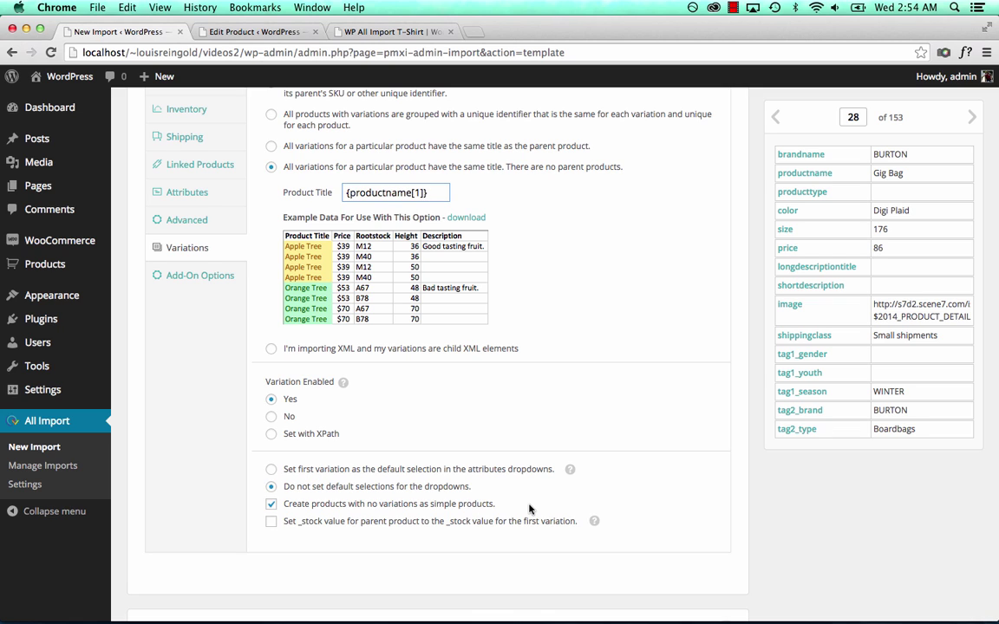
{"action": "left_click", "coordinate": [364, 475]}
Expand the Images section and map {image[1]} as the URLs of images hosted elsewhere
{"action": "scroll", "coordinate": [528, 478], "scroll_direction": "down", "scroll_amount": 3}
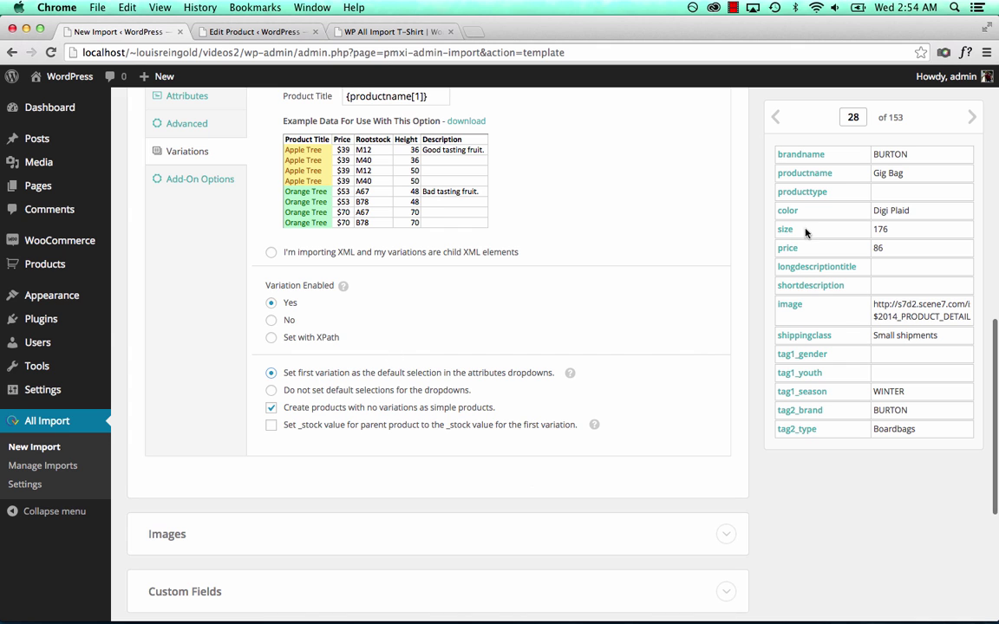
{"action": "scroll", "coordinate": [447, 416], "scroll_direction": "down", "scroll_amount": 3}
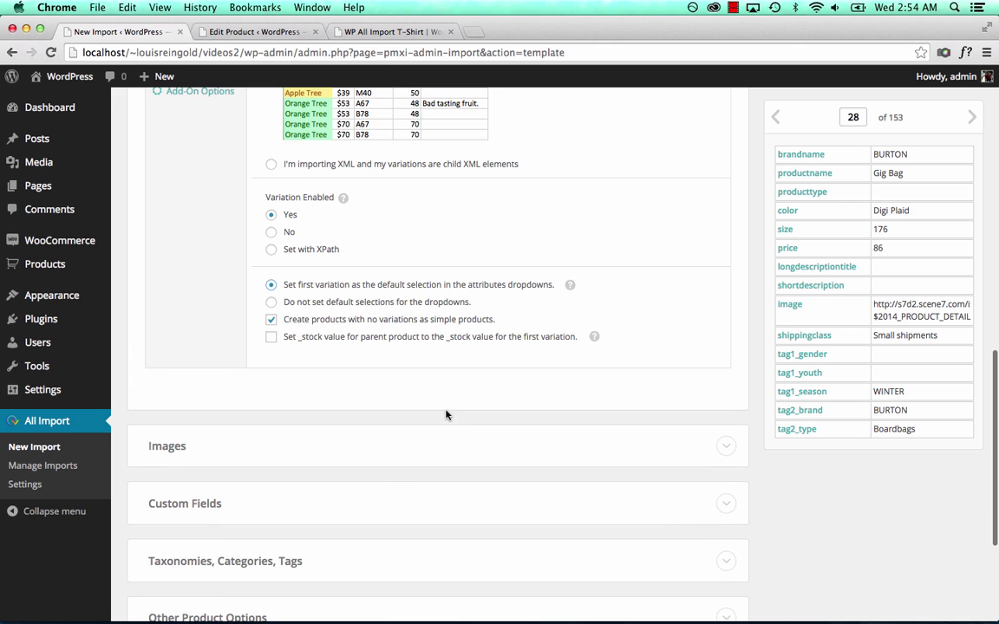
{"action": "left_click", "coordinate": [412, 460]}
{"action": "scroll", "coordinate": [413, 458], "scroll_direction": "down", "scroll_amount": 3}
{"action": "left_click", "coordinate": [411, 455]}
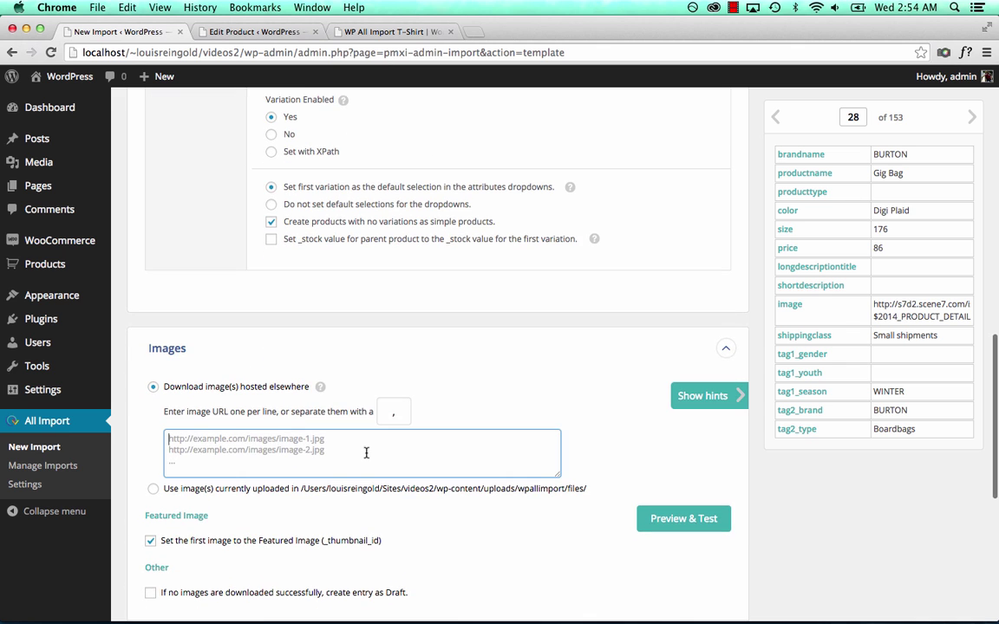
{"action": "scroll", "coordinate": [520, 416], "scroll_direction": "down", "scroll_amount": 2}
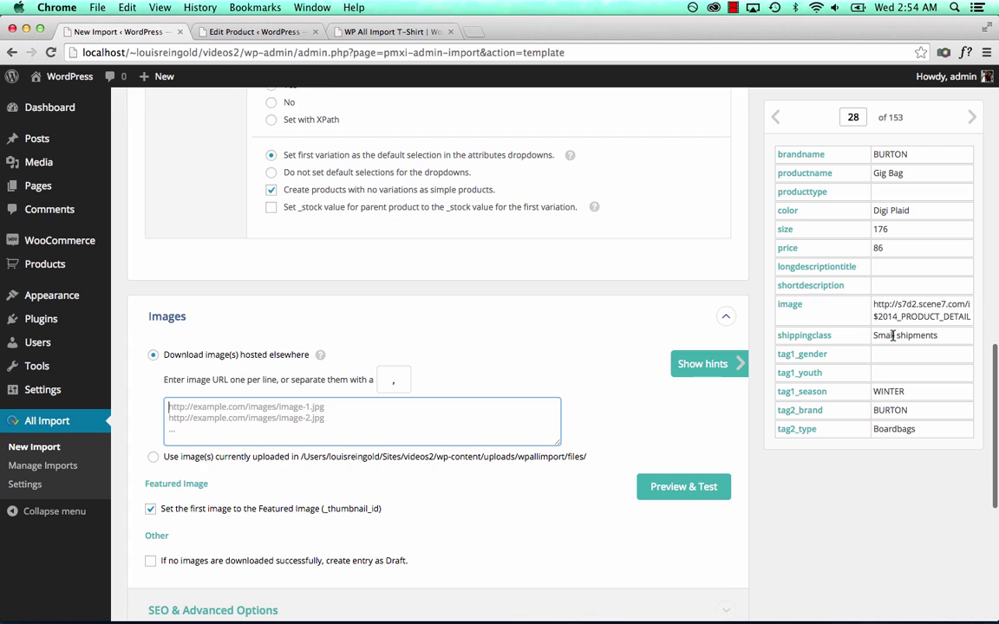
{"action": "left_click", "coordinate": [799, 309]}
{"action": "left_click_drag", "start_coordinate": [799, 309], "coordinate": [496, 423]}
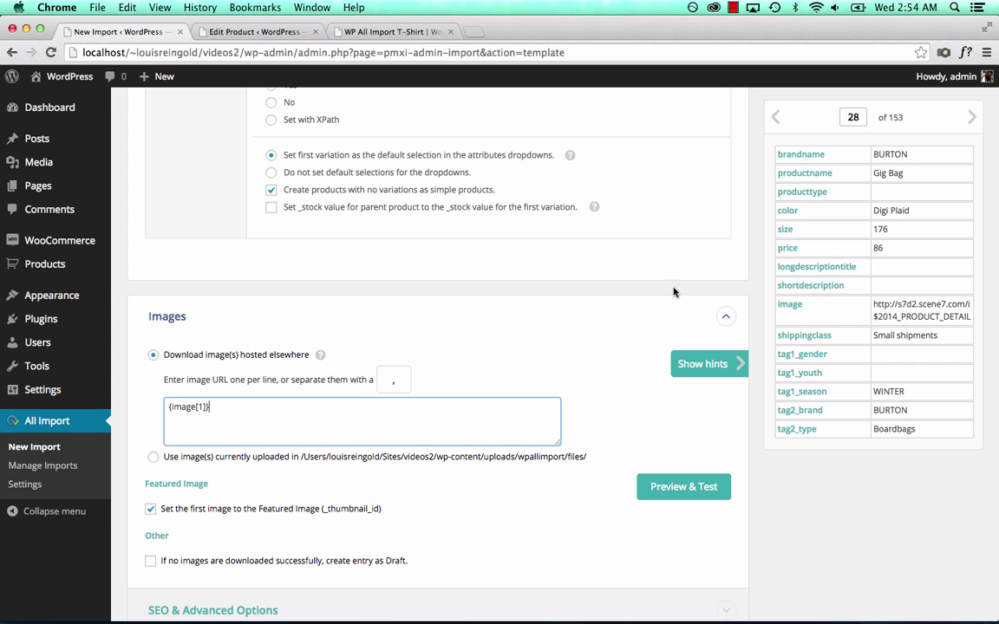
Display record 1 of the CSV data and look at its image field
{"action": "double_click", "coordinate": [854, 117]}
{"action": "key", "text": "BackSpace"}
{"action": "type", "text": "1"}
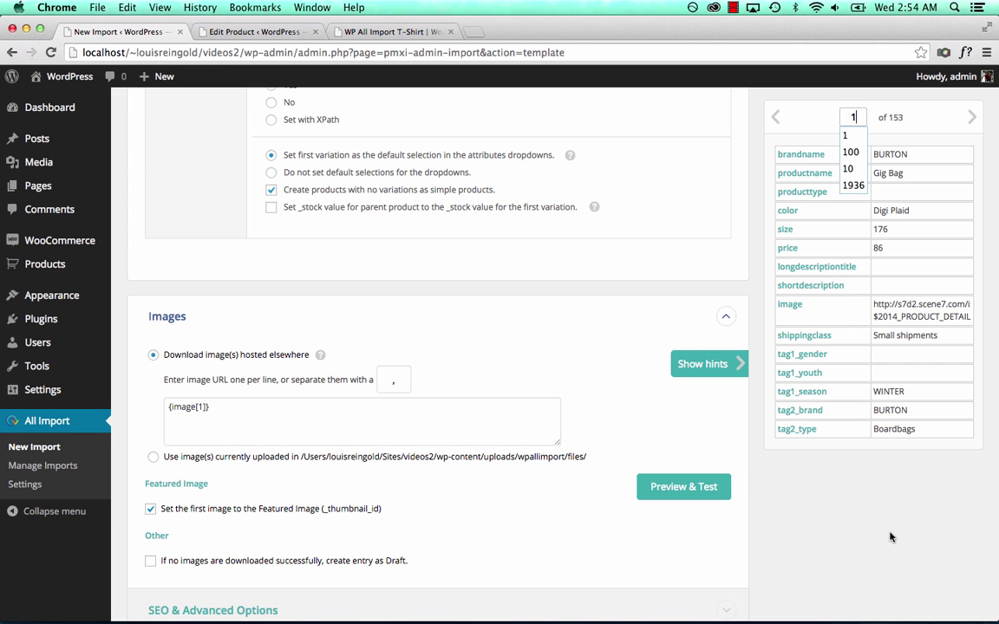
{"action": "key", "text": "Return"}
{"action": "scroll", "coordinate": [907, 423], "scroll_direction": "down", "scroll_amount": 3}
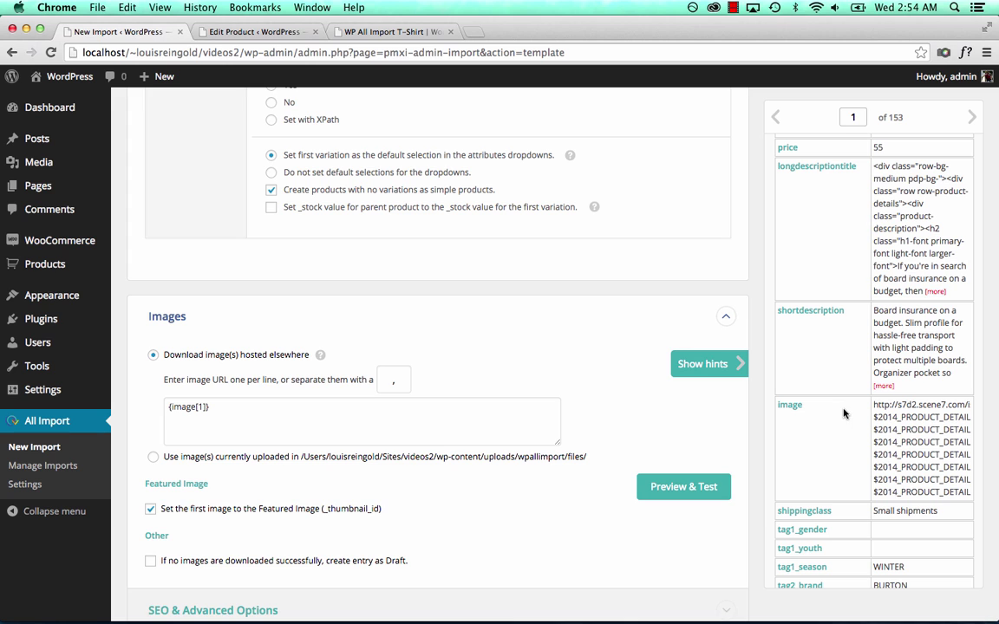
Paste record 1's image URLs into a new browser tab, inspect the character separating them, and close the tab
{"action": "left_click_drag", "start_coordinate": [875, 405], "coordinate": [940, 497]}
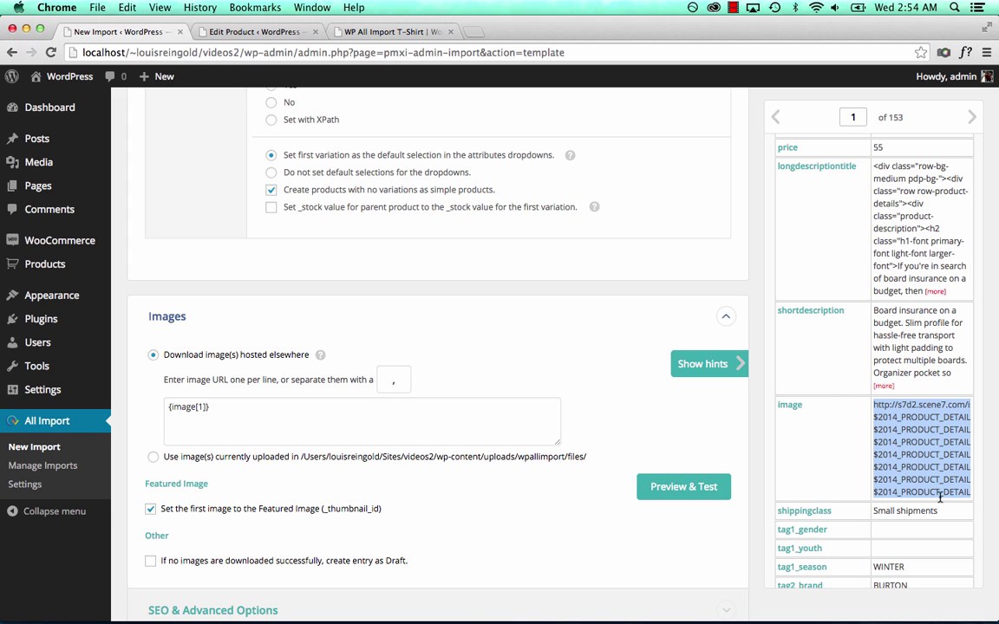
{"action": "key", "text": "super+t"}
{"action": "key", "text": "super+v"}
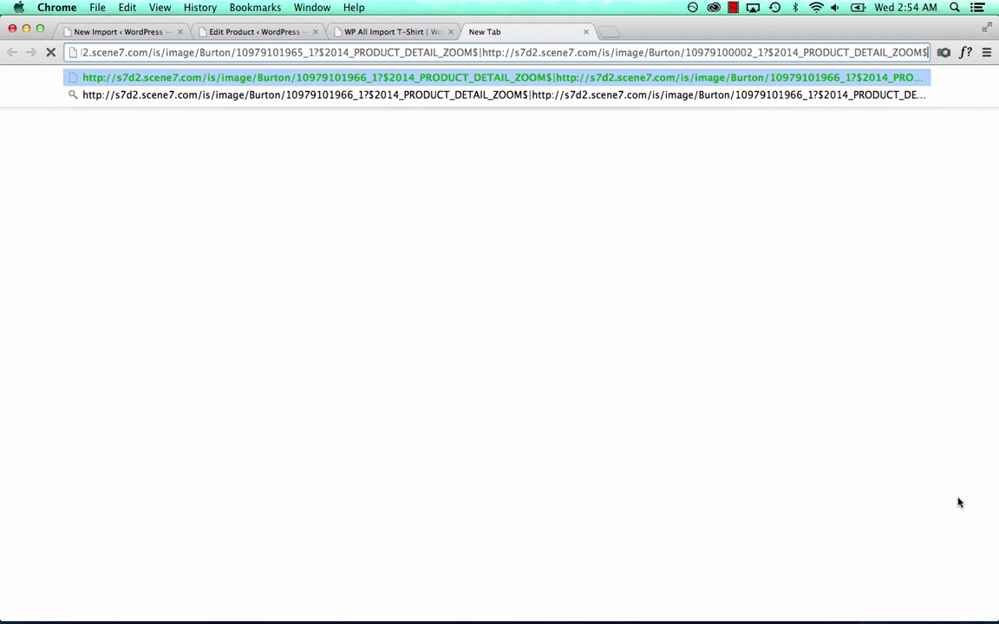
{"action": "left_click_drag", "start_coordinate": [480, 53], "coordinate": [475, 55]}
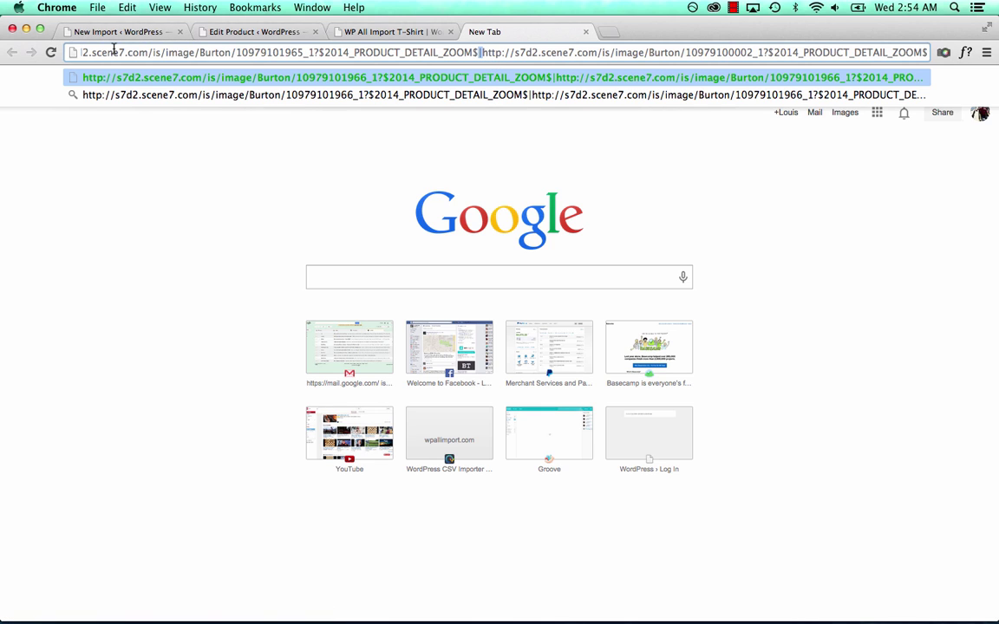
{"action": "key", "text": "super+a"}
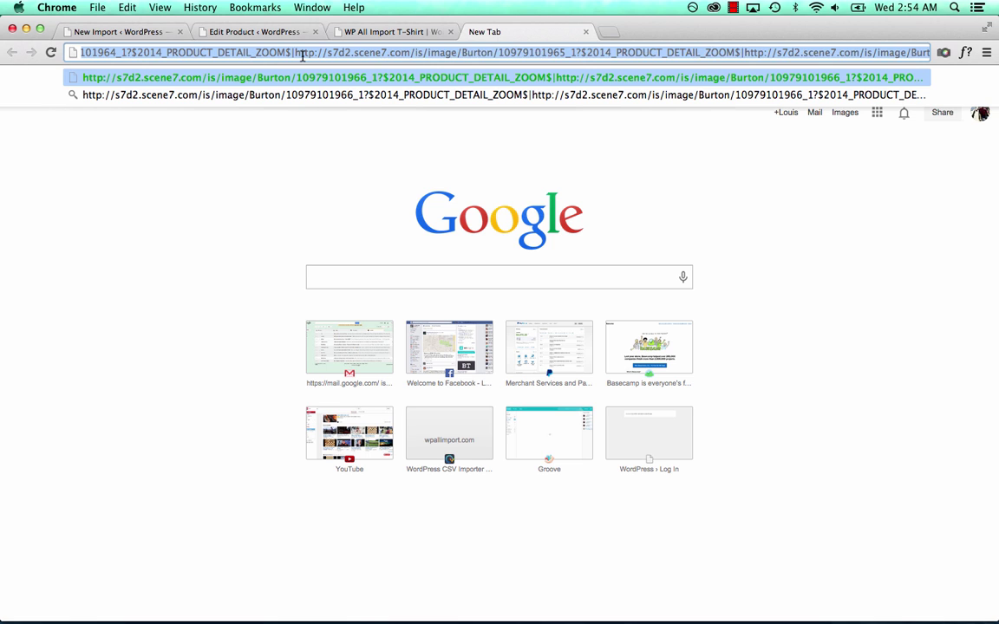
{"action": "left_click", "coordinate": [302, 54]}
{"action": "double_click", "coordinate": [270, 52]}
{"action": "left_click", "coordinate": [589, 52]}
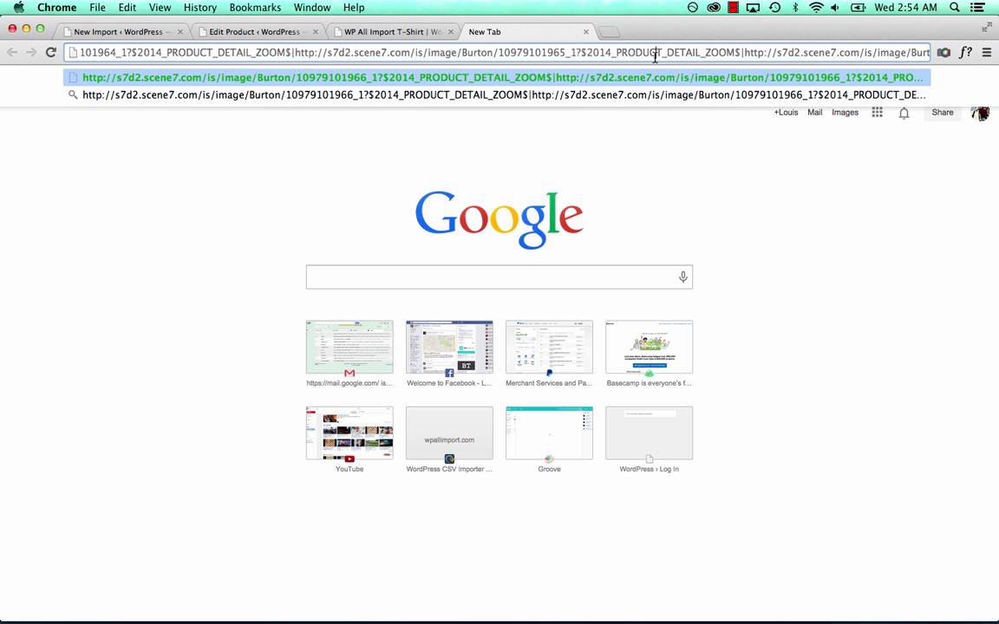
{"action": "left_click", "coordinate": [585, 31]}
Set the image URL separator to | and preview the images for record 1
{"action": "left_click", "coordinate": [395, 380]}
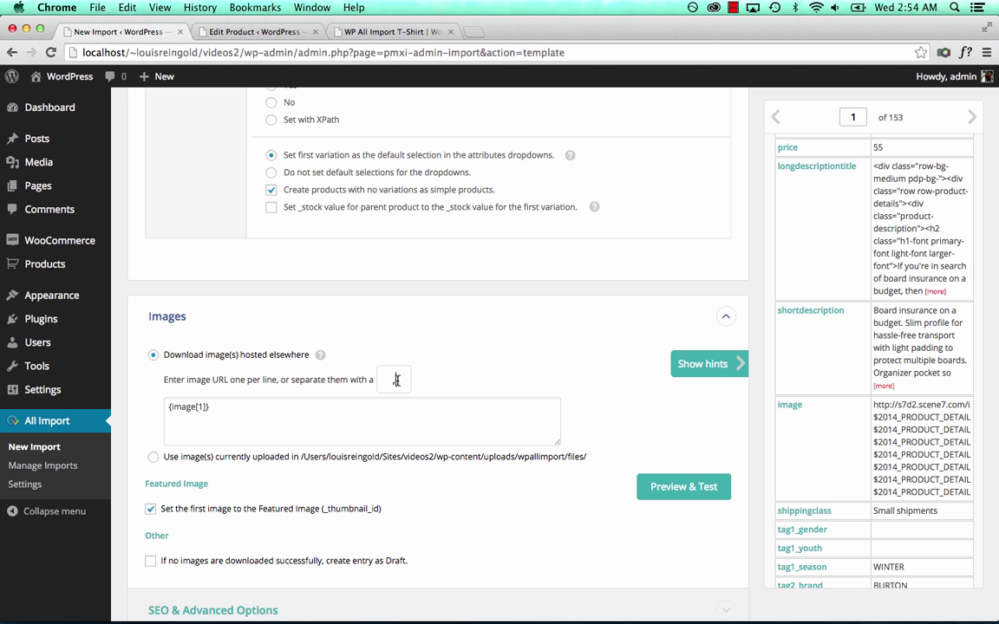
{"action": "left_click", "coordinate": [667, 496]}
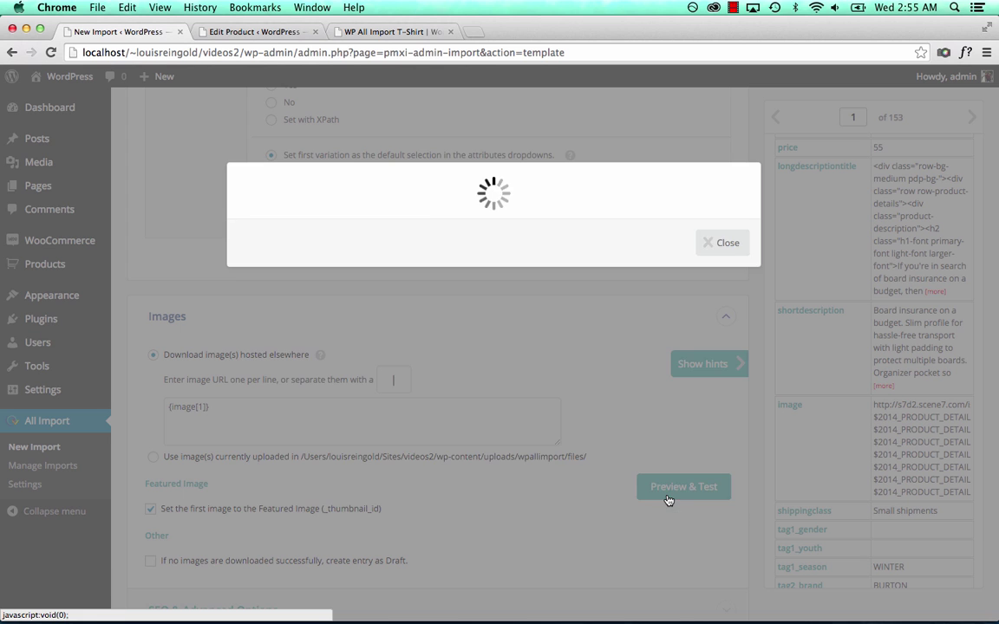
{"action": "scroll", "coordinate": [570, 348], "scroll_direction": "down", "scroll_amount": 3}
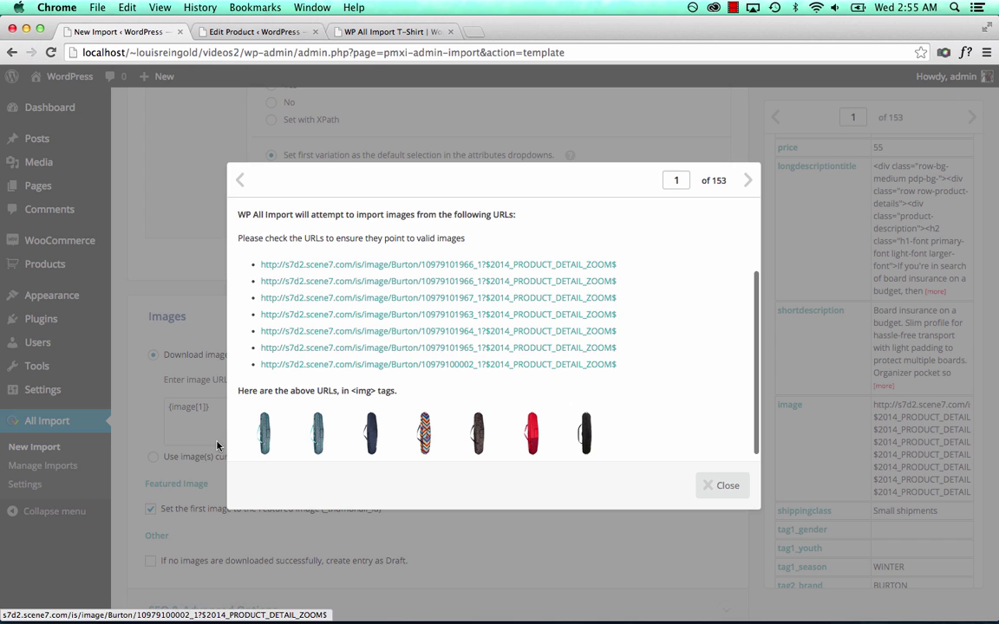
{"action": "left_click", "coordinate": [734, 501]}
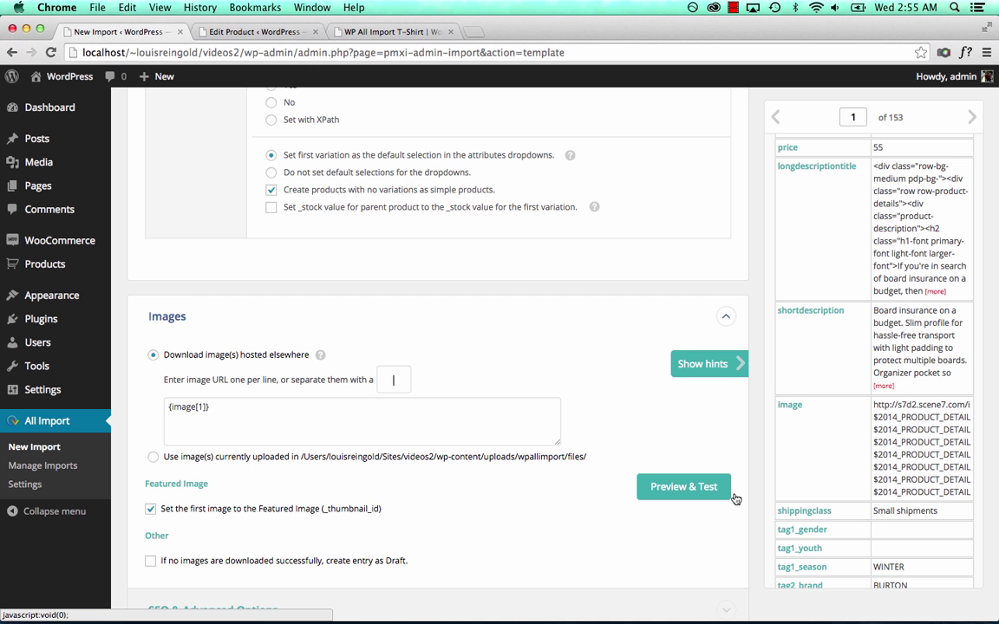
Review the title and content, price, attribute and variation mappings of the import template
{"action": "scroll", "coordinate": [606, 495], "scroll_direction": "up", "scroll_amount": 10}
{"action": "scroll", "coordinate": [541, 439], "scroll_direction": "up", "scroll_amount": 5}
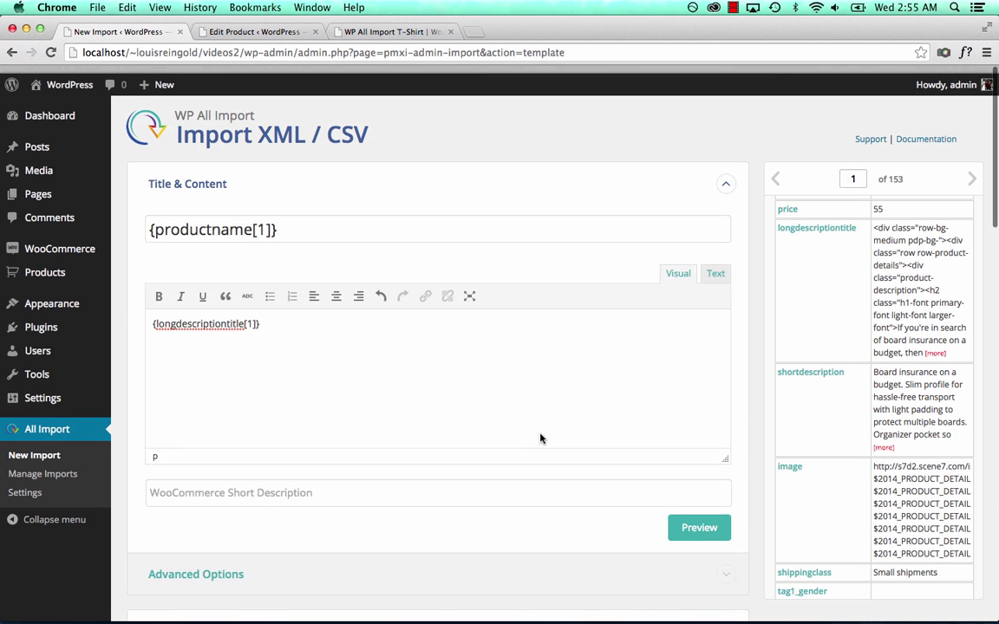
{"action": "scroll", "coordinate": [319, 345], "scroll_direction": "down", "scroll_amount": 6}
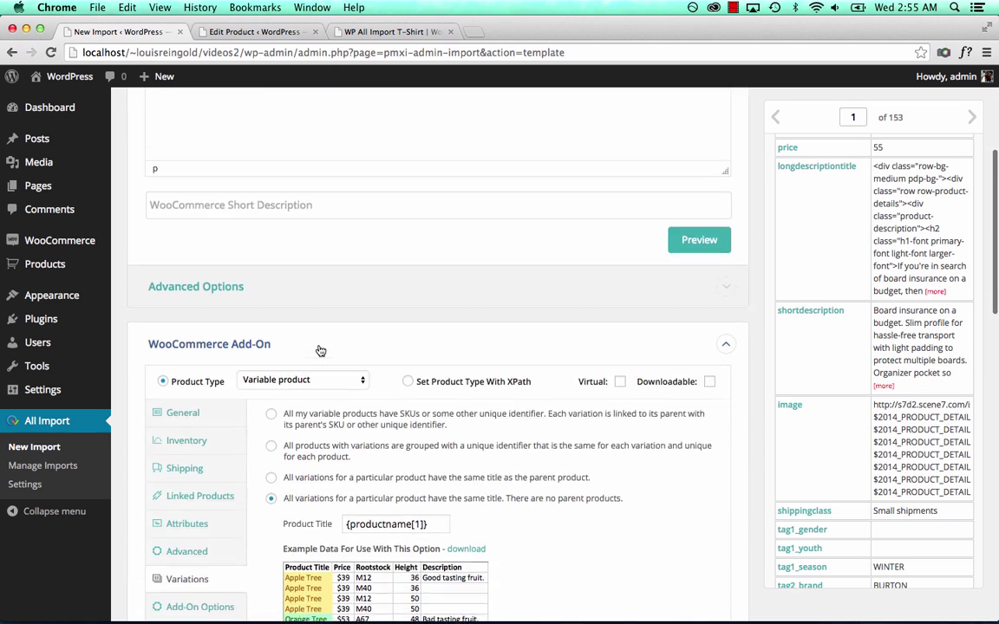
{"action": "left_click", "coordinate": [233, 368]}
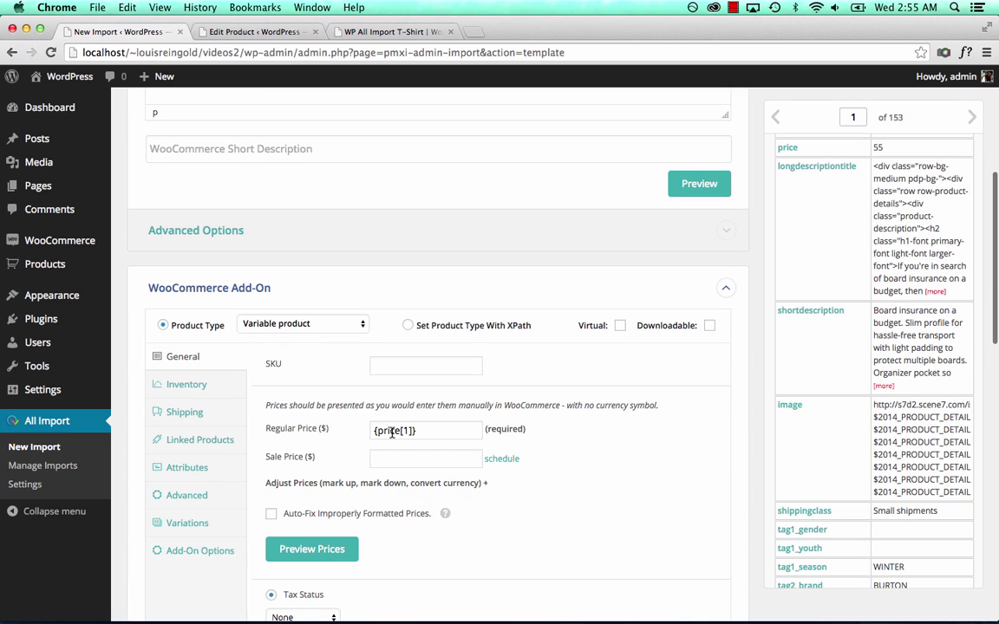
{"action": "left_click", "coordinate": [190, 468]}
{"action": "scroll", "coordinate": [278, 416], "scroll_direction": "down", "scroll_amount": 1}
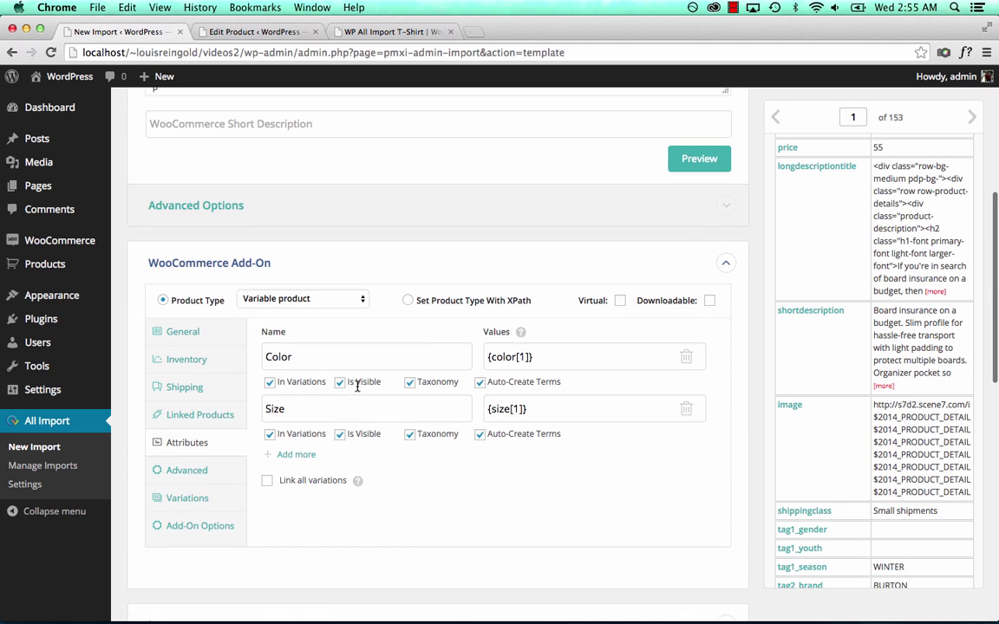
{"action": "left_click", "coordinate": [199, 501]}
{"action": "scroll", "coordinate": [260, 433], "scroll_direction": "down", "scroll_amount": 1}
{"action": "left_click_drag", "start_coordinate": [346, 397], "coordinate": [429, 395]}
Continue to step 4 of the import and auto-detect the unique identifier
{"action": "scroll", "coordinate": [480, 360], "scroll_direction": "down", "scroll_amount": 10}
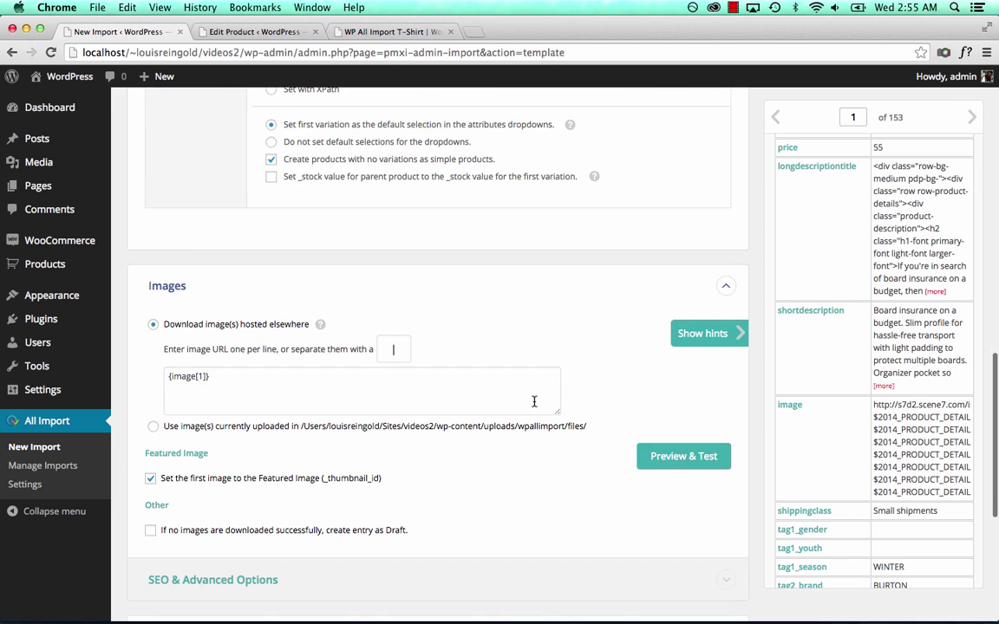
{"action": "scroll", "coordinate": [429, 399], "scroll_direction": "down", "scroll_amount": 6}
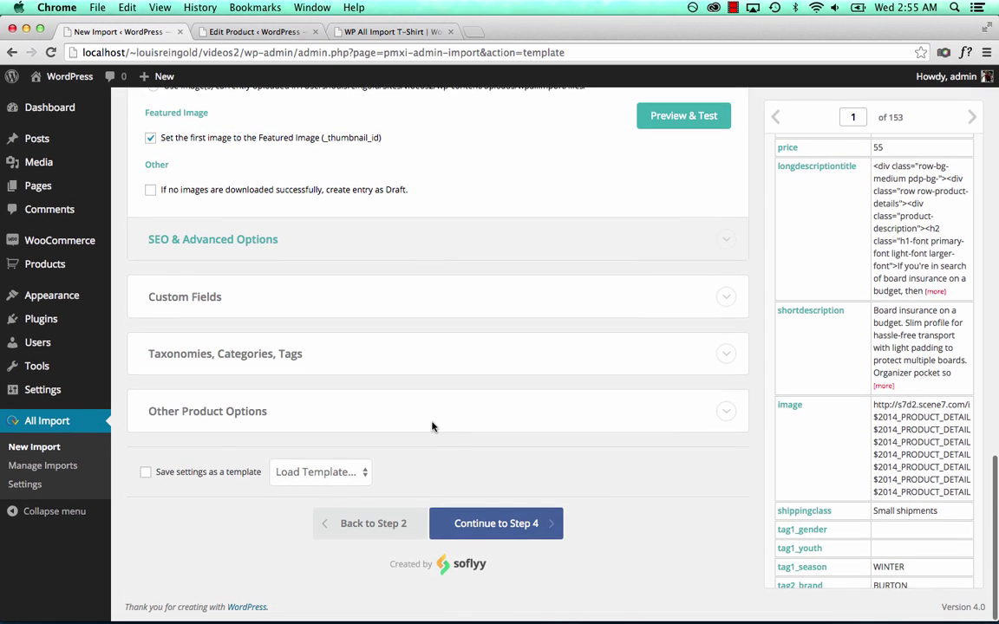
{"action": "left_click", "coordinate": [510, 524]}
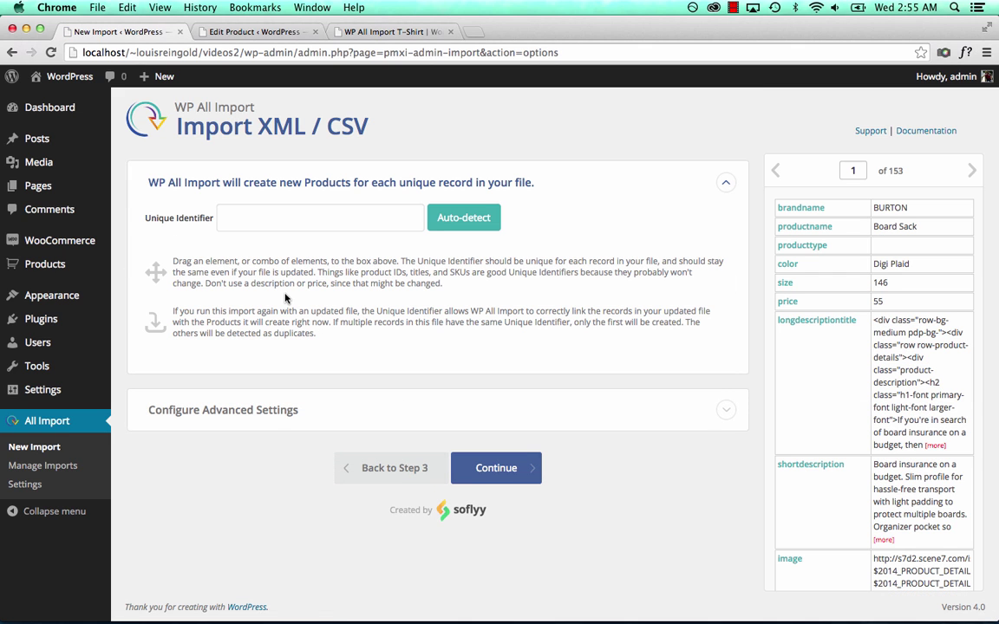
{"action": "left_click", "coordinate": [465, 224]}
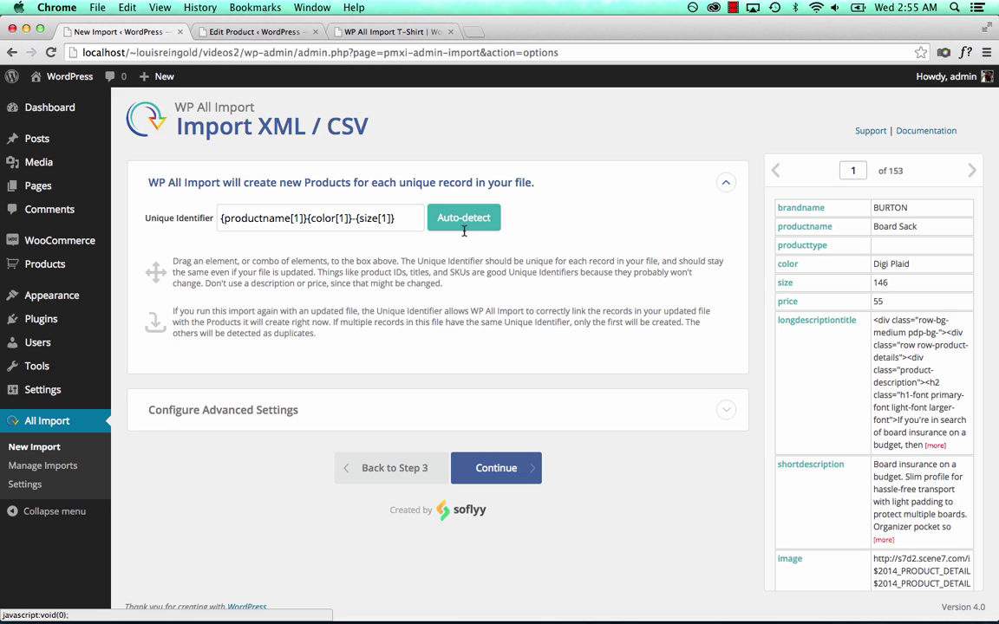
Confirm and run the BurtonSacks.csv import, and open the list of WooCommerce products
{"action": "left_click", "coordinate": [516, 468]}
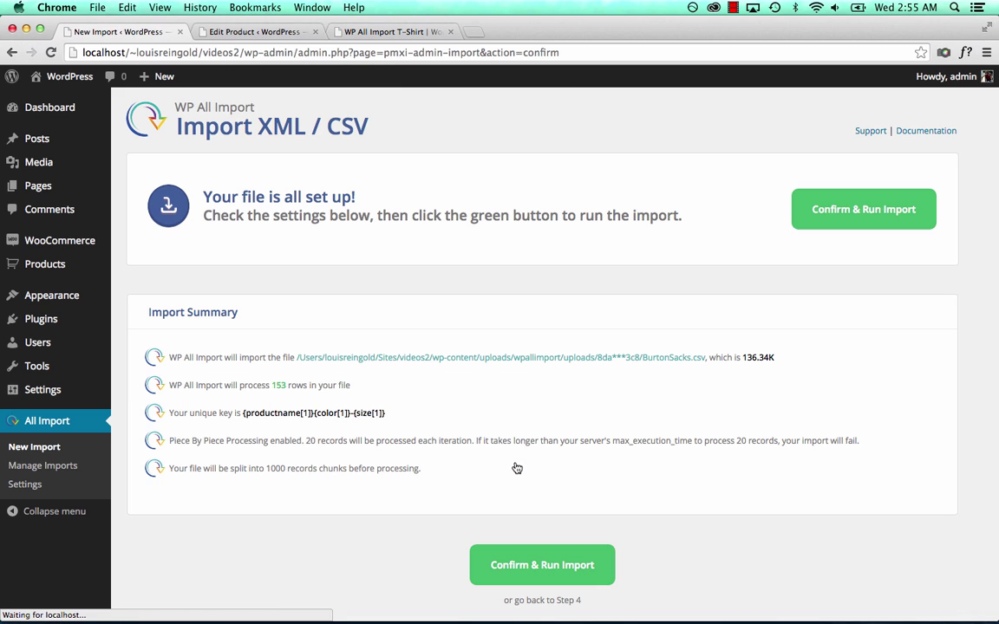
{"action": "left_click", "coordinate": [834, 208]}
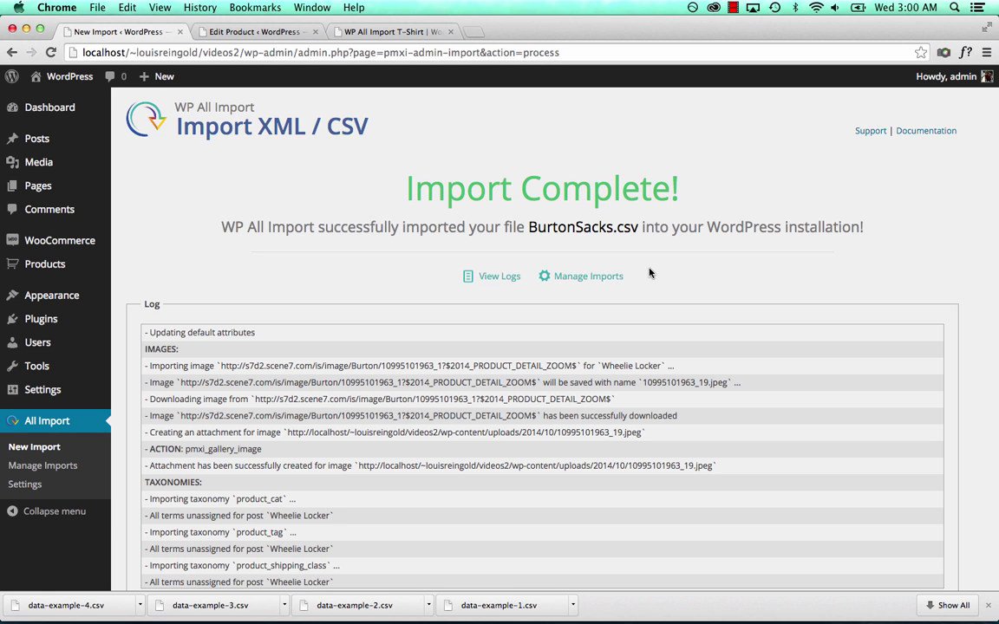
{"action": "left_click", "coordinate": [50, 265]}
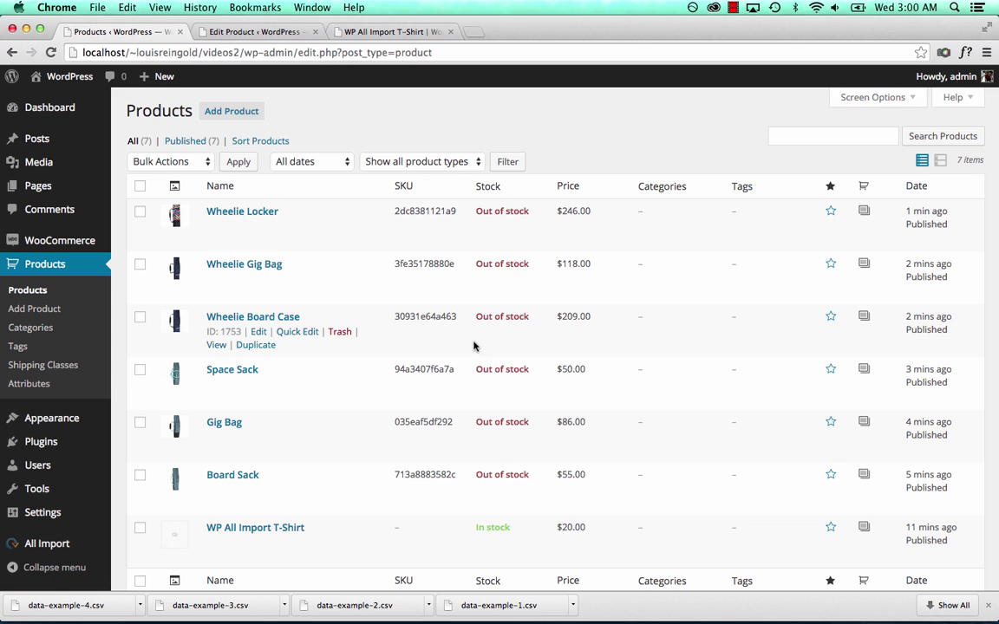
Open the BurtonSacks.csv import from the managed imports for editing
{"action": "mouse_move", "coordinate": [87, 543]}
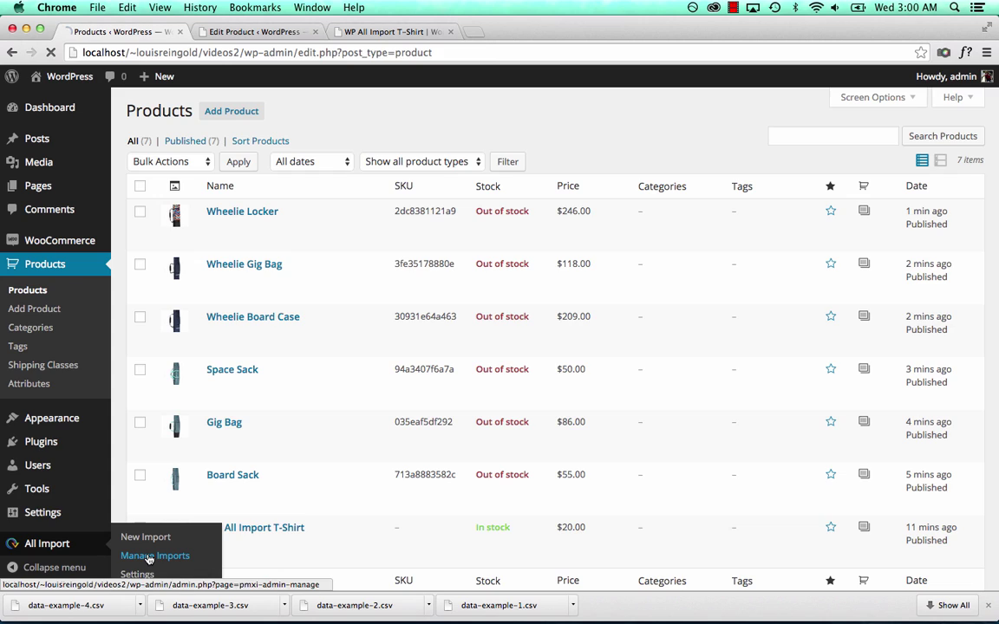
{"action": "left_click", "coordinate": [143, 556]}
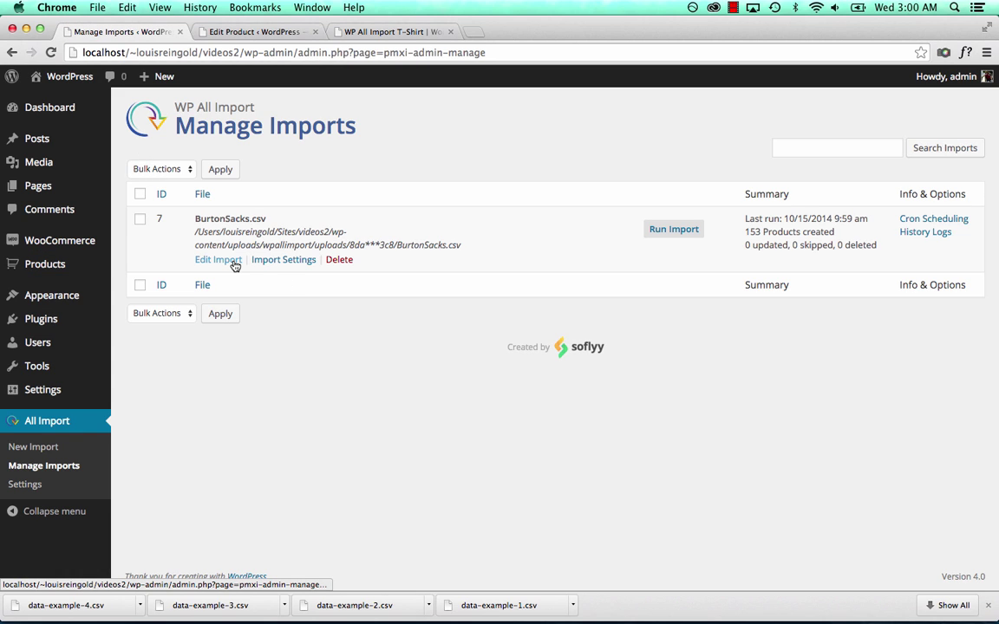
{"action": "left_click", "coordinate": [234, 261]}
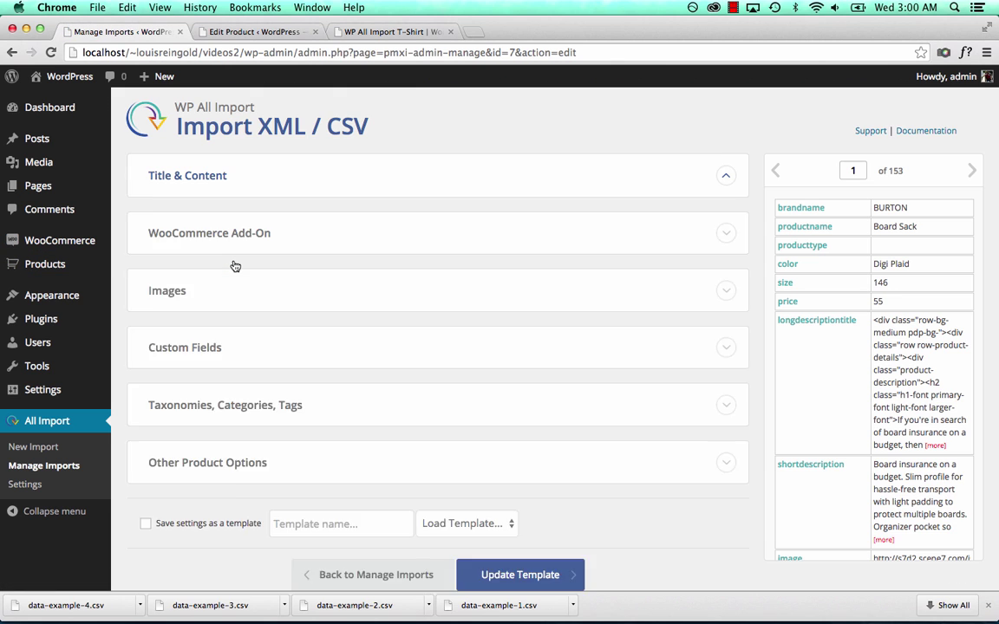
Set the stock status to In stock in the WooCommerce Add-On's inventory options and update the import template
{"action": "scroll", "coordinate": [304, 391], "scroll_direction": "down", "scroll_amount": 10}
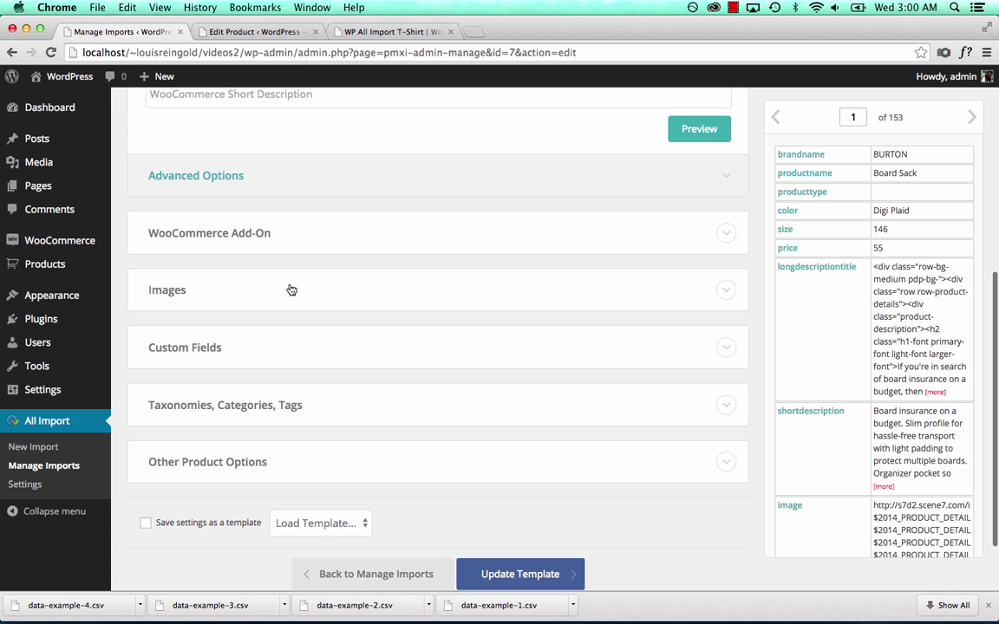
{"action": "left_click", "coordinate": [286, 236]}
{"action": "left_click", "coordinate": [218, 335]}
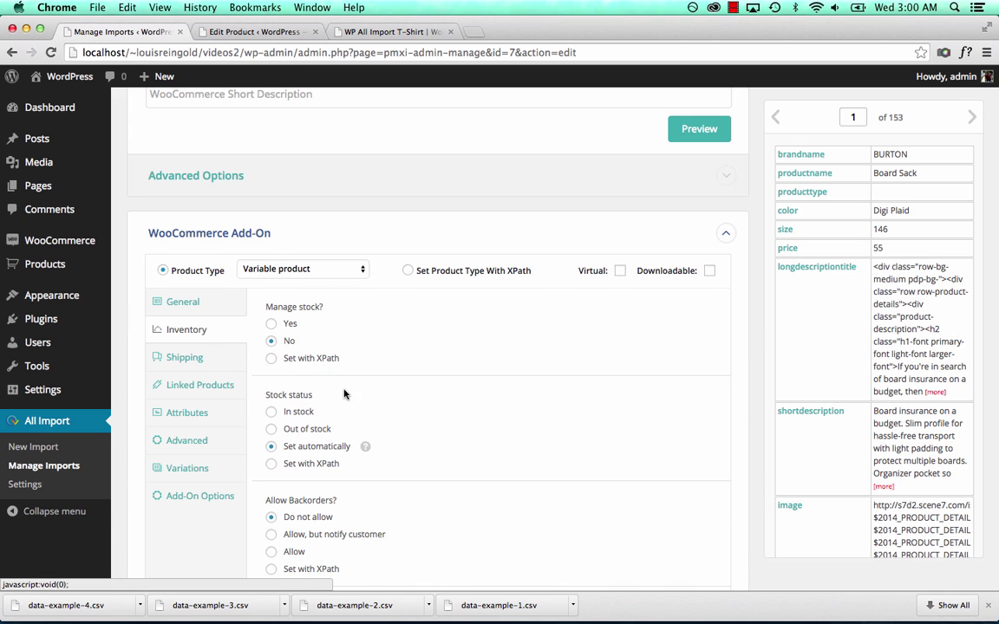
{"action": "scroll", "coordinate": [311, 354], "scroll_direction": "down", "scroll_amount": 2}
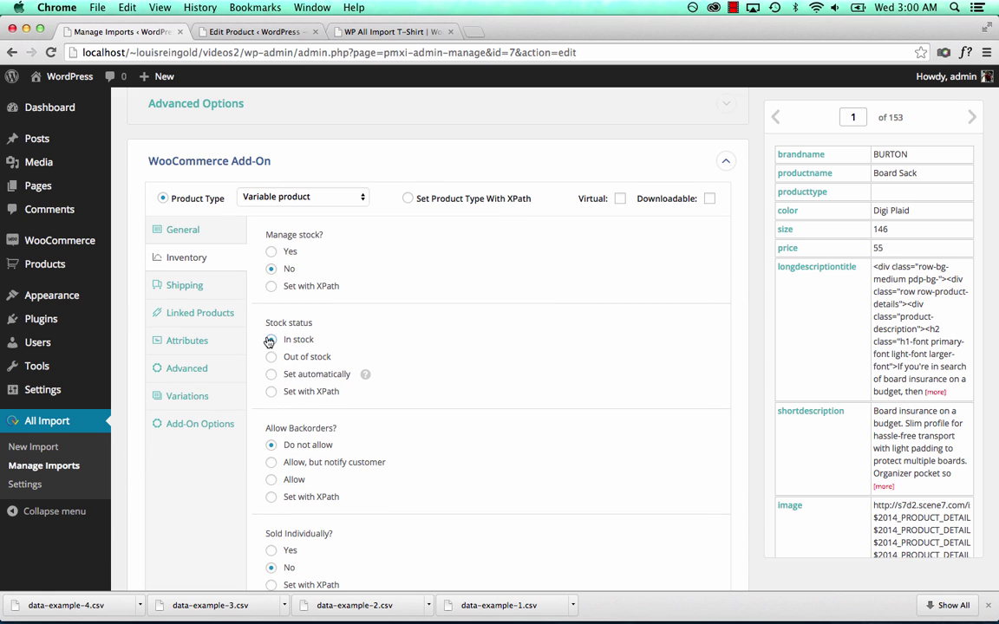
{"action": "scroll", "coordinate": [457, 375], "scroll_direction": "down", "scroll_amount": 15}
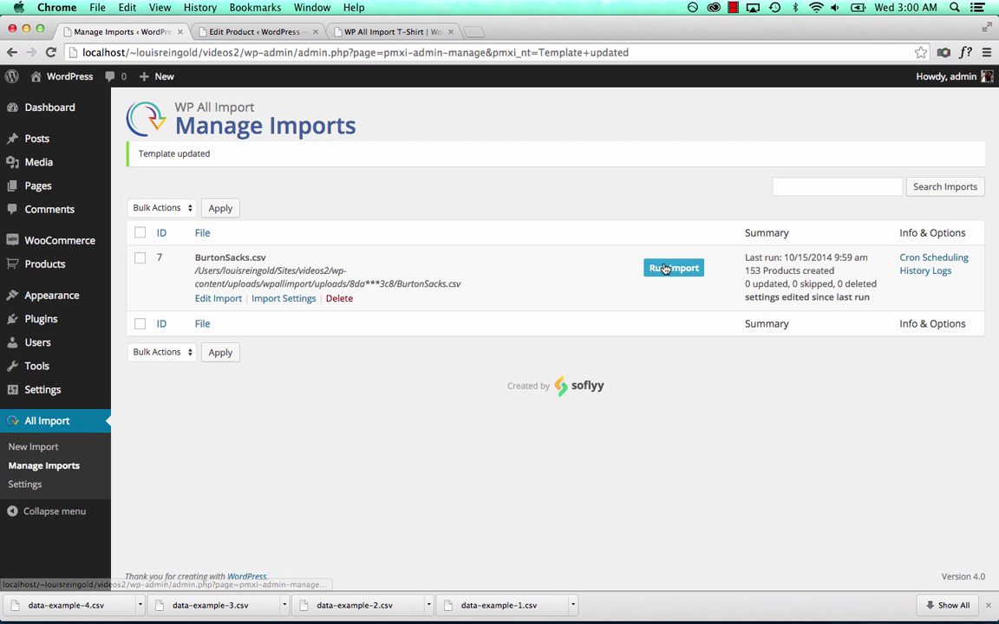
Limit the BurtonSacks.csv import's updates to chosen data, exclude Images from updating, and save the import configuration
{"action": "left_click", "coordinate": [309, 300]}
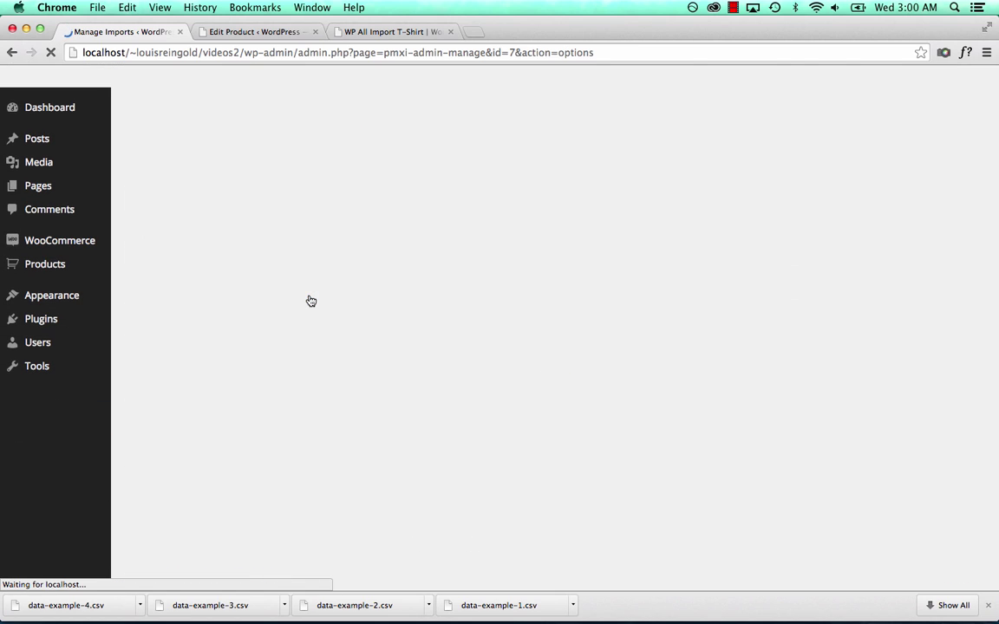
{"action": "scroll", "coordinate": [369, 381], "scroll_direction": "down", "scroll_amount": 5}
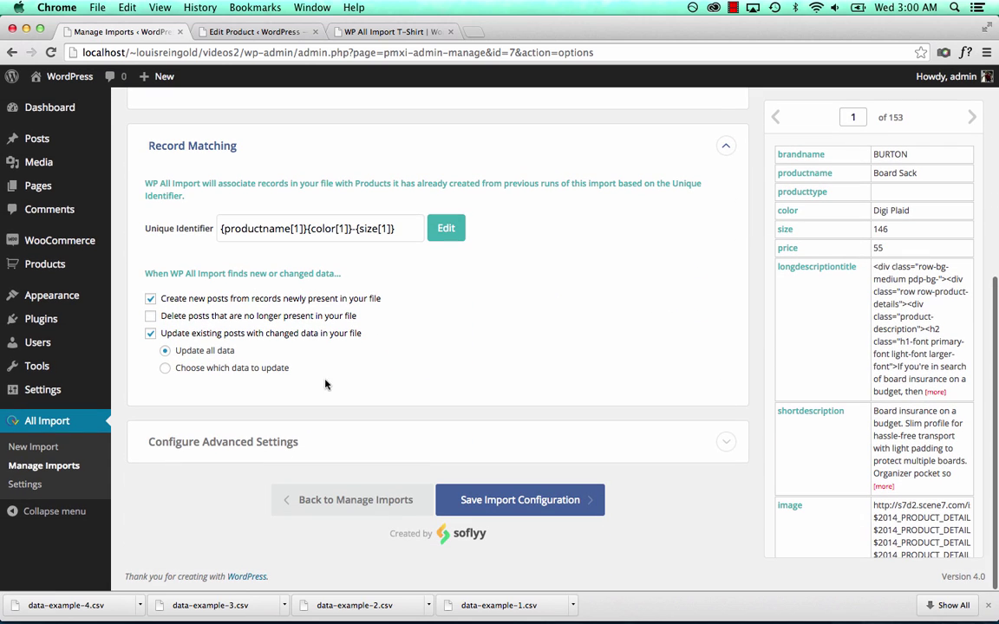
{"action": "left_click", "coordinate": [271, 371]}
{"action": "scroll", "coordinate": [297, 429], "scroll_direction": "down", "scroll_amount": 5}
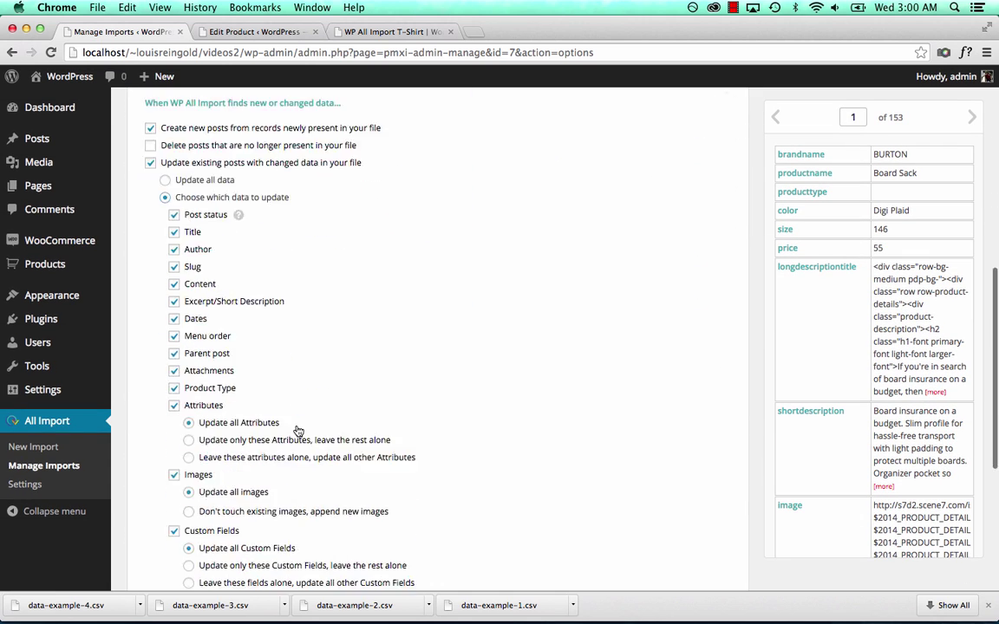
{"action": "left_click", "coordinate": [174, 330]}
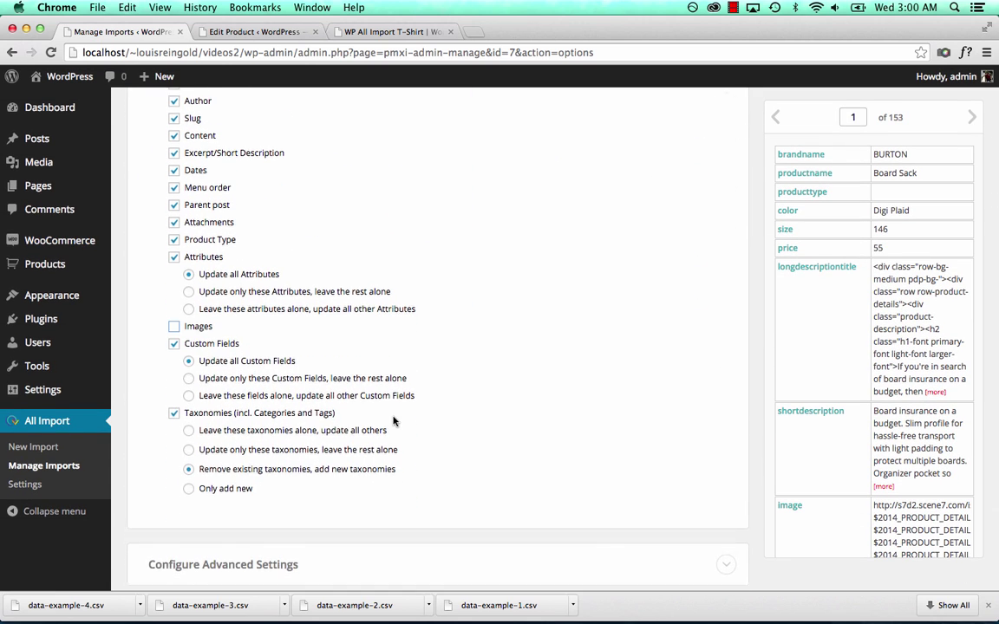
{"action": "scroll", "coordinate": [397, 418], "scroll_direction": "down", "scroll_amount": 3}
{"action": "left_click", "coordinate": [505, 510]}
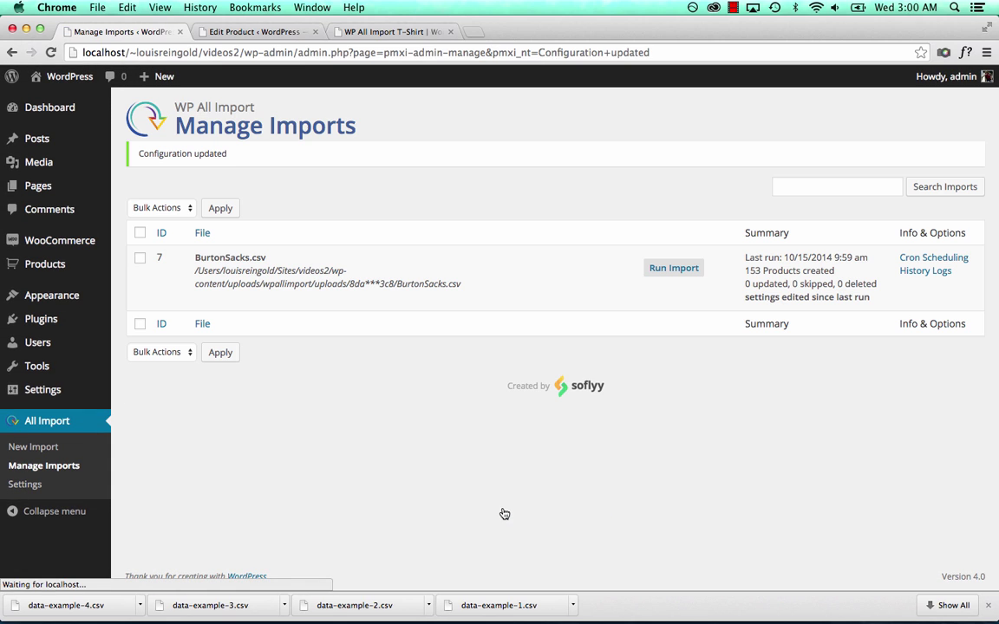
Run the BurtonSacks.csv import again and open the list of WooCommerce products
{"action": "left_click", "coordinate": [674, 269]}
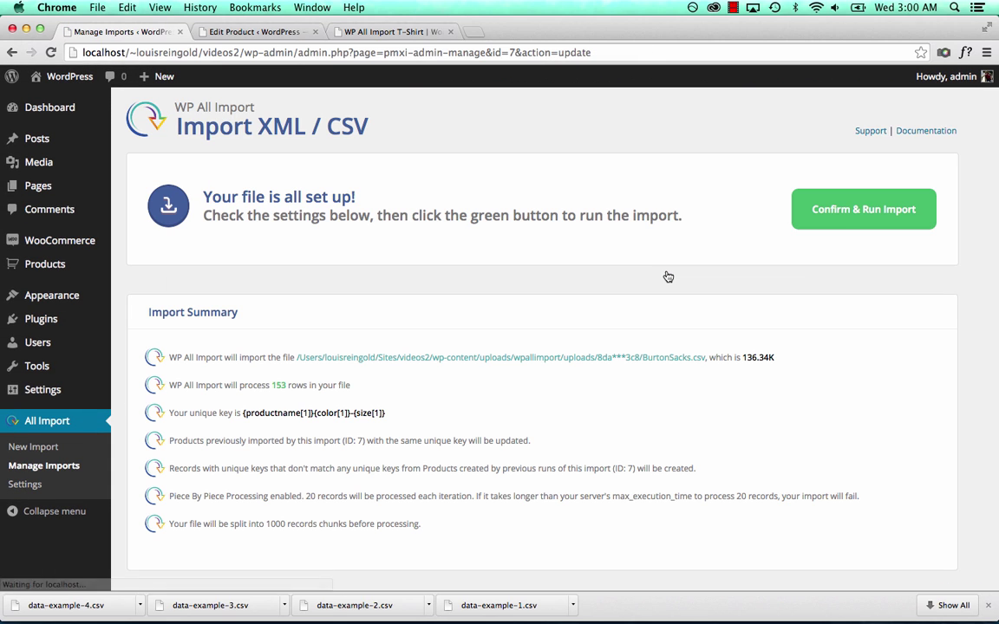
{"action": "left_click", "coordinate": [813, 222]}
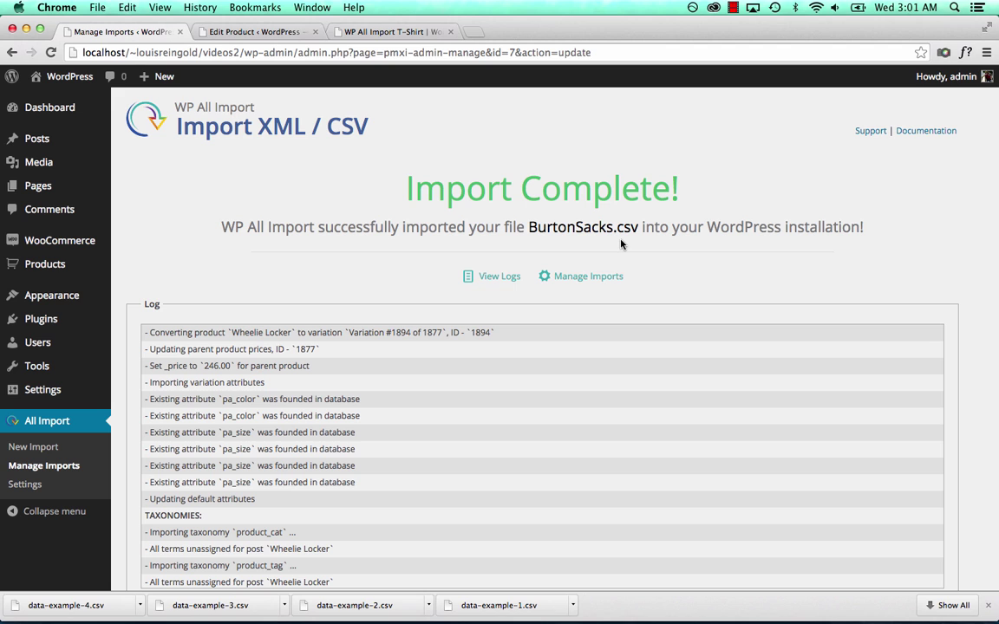
{"action": "left_click", "coordinate": [78, 264]}
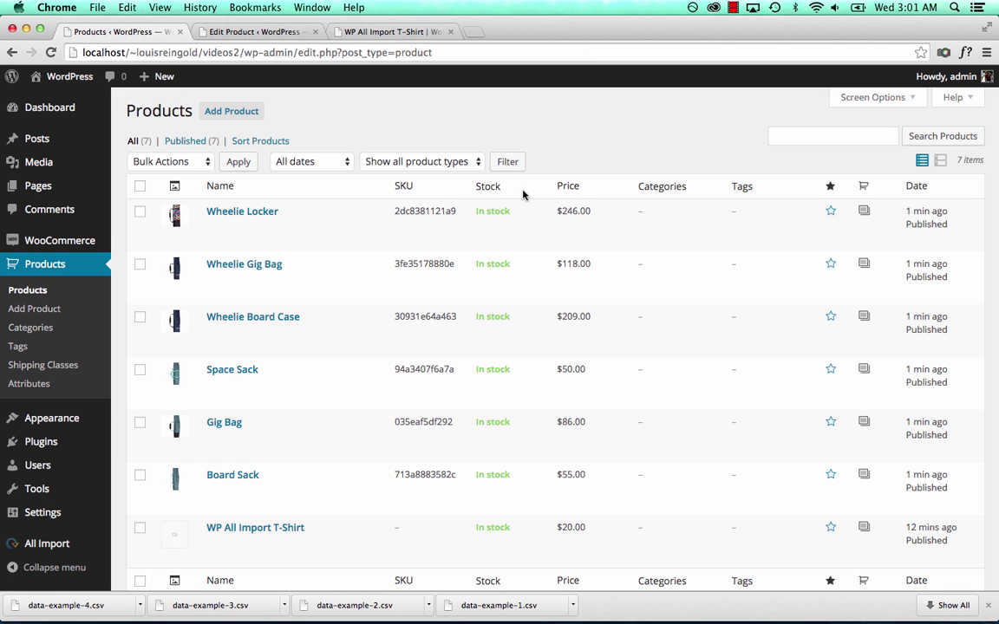
Open the Wheelie Locker product and review its description, gallery and featured image
{"action": "left_click", "coordinate": [244, 215]}
{"action": "scroll", "coordinate": [245, 215], "scroll_direction": "down", "scroll_amount": 15}
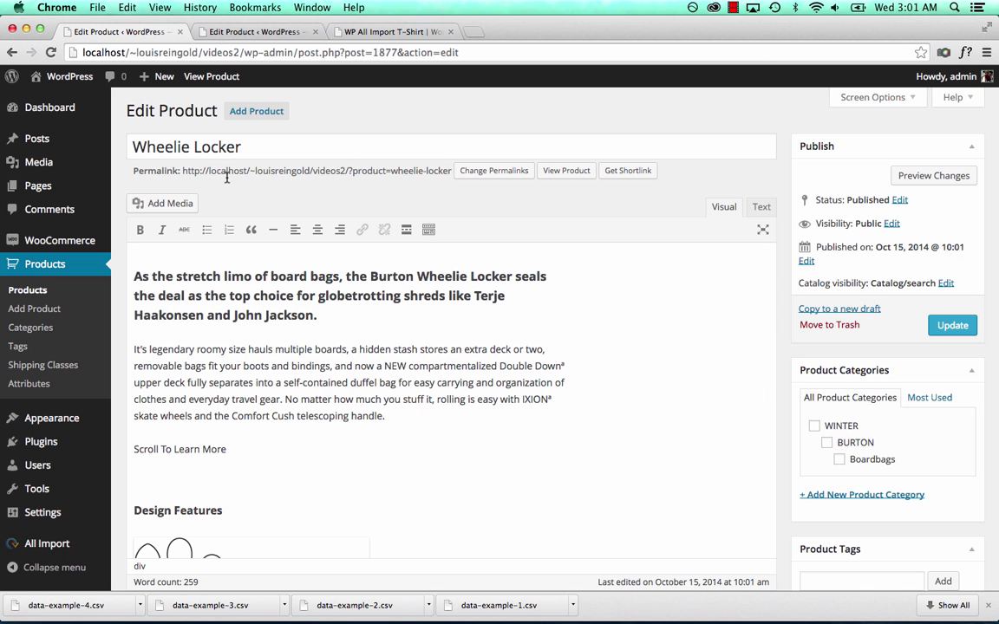
{"action": "left_click", "coordinate": [210, 147]}
{"action": "scroll", "coordinate": [301, 285], "scroll_direction": "down", "scroll_amount": 20}
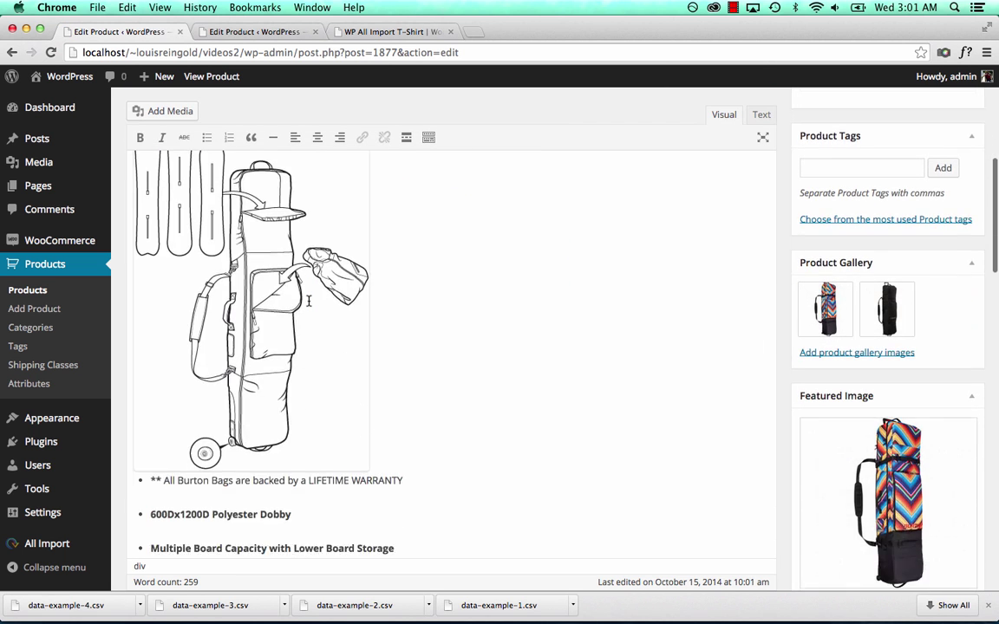
{"action": "scroll", "coordinate": [305, 367], "scroll_direction": "up", "scroll_amount": 10}
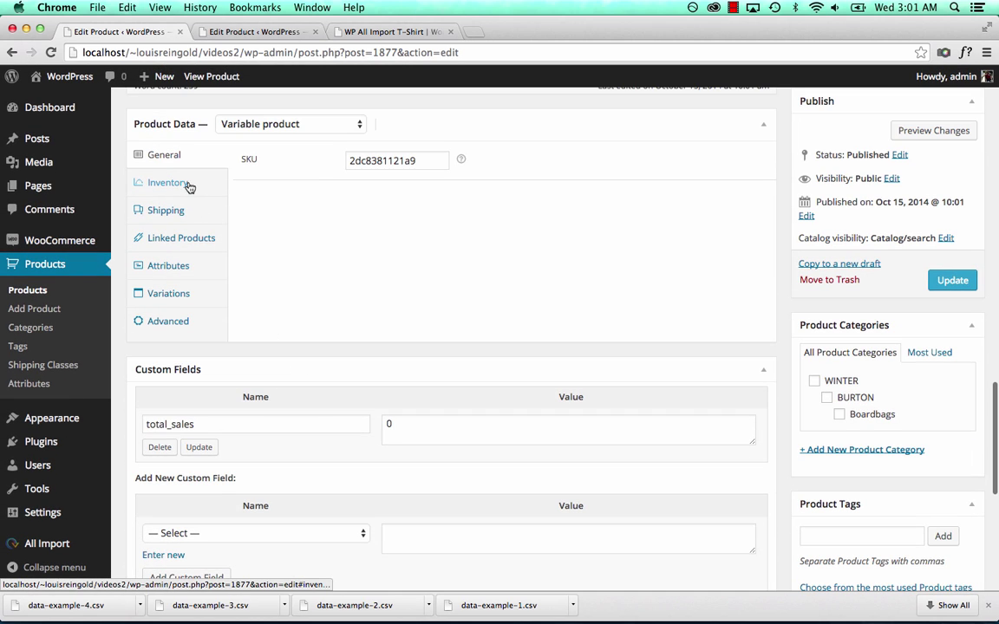
Inspect the Wheelie Locker's variations, expanding the Fish Blanket 146 variation to check its details
{"action": "left_click", "coordinate": [170, 293]}
{"action": "left_click", "coordinate": [508, 206]}
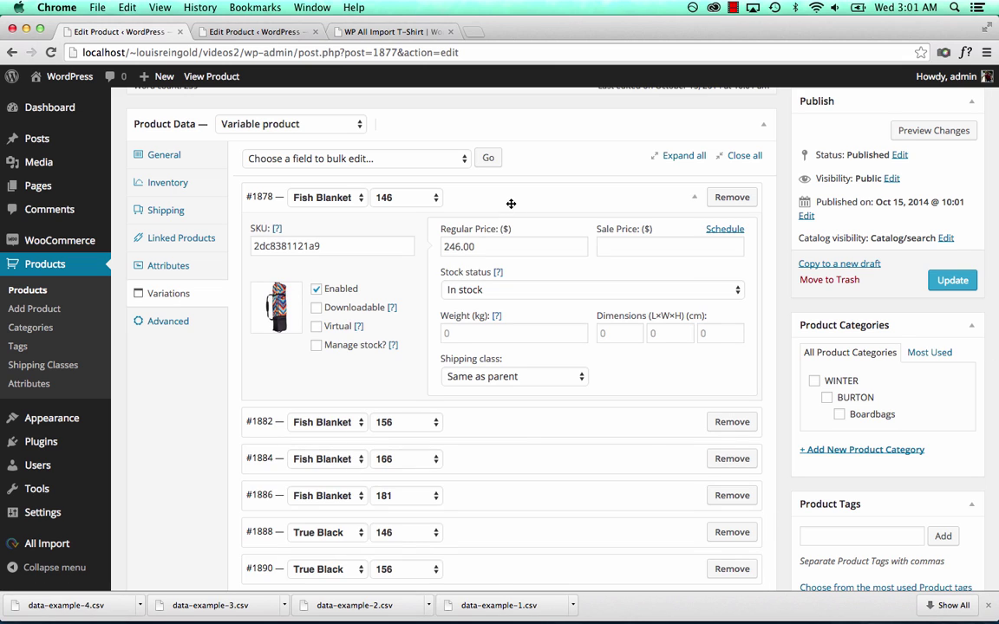
{"action": "left_click", "coordinate": [523, 432]}
{"action": "scroll", "coordinate": [519, 424], "scroll_direction": "up", "scroll_amount": 15}
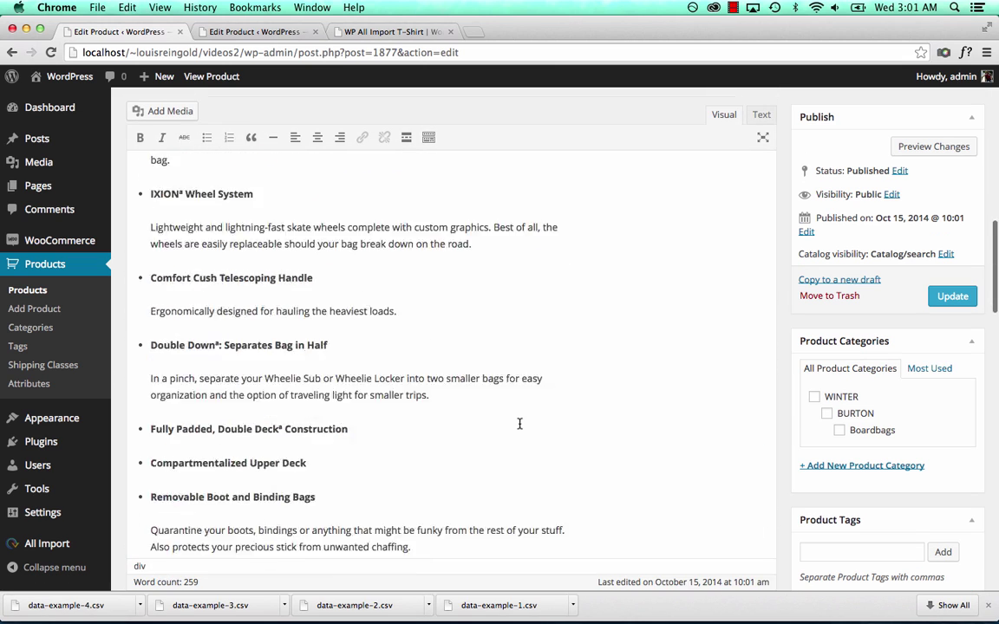
View the Wheelie Locker's store page and switch its color to True Black, then back to Fish Blanket
{"action": "left_click", "coordinate": [556, 173]}
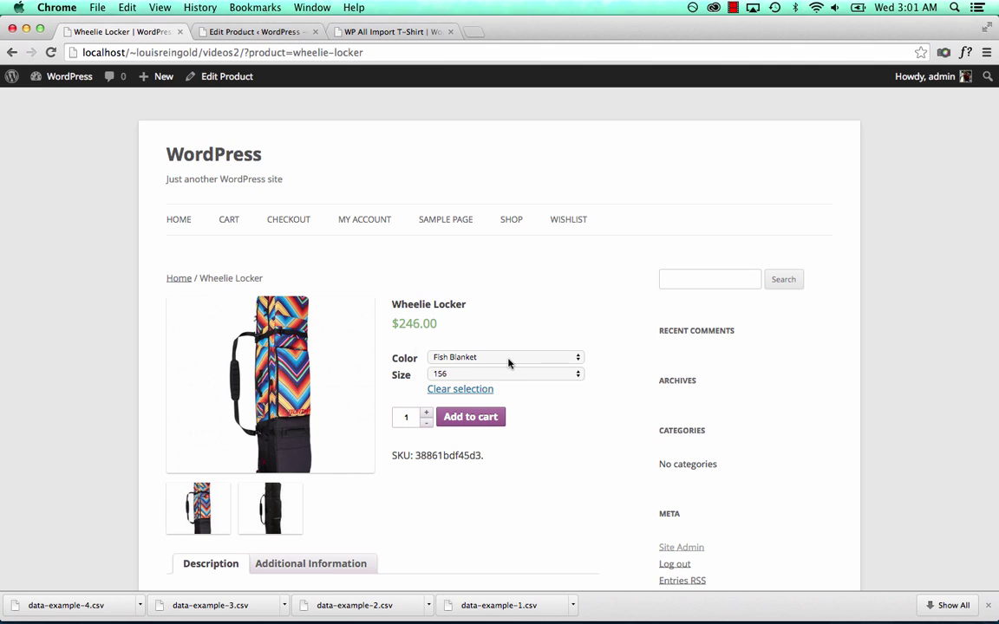
{"action": "left_click", "coordinate": [509, 361]}
{"action": "left_click", "coordinate": [524, 371]}
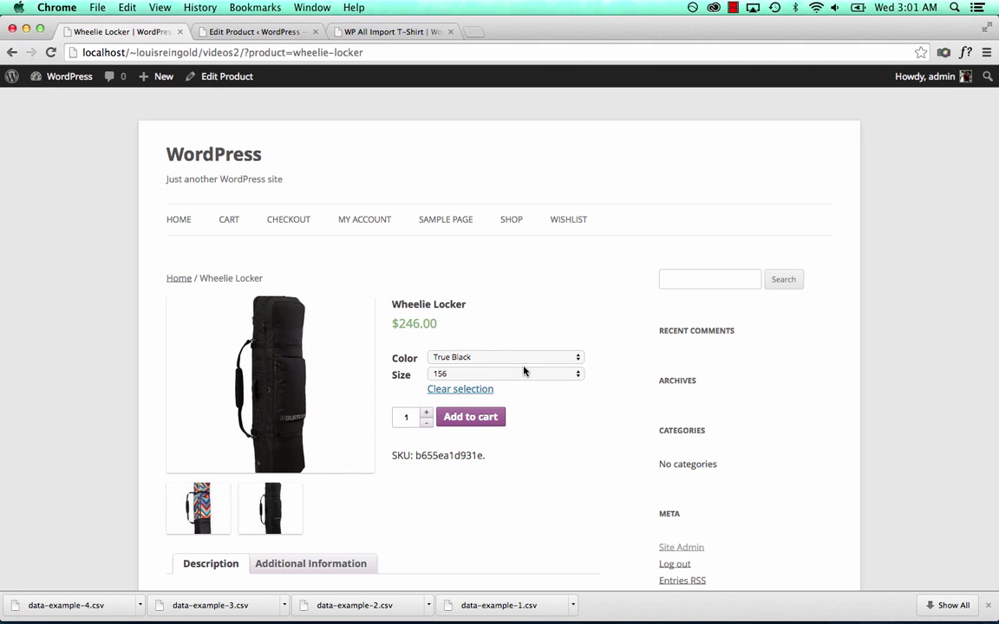
{"action": "left_click", "coordinate": [508, 358]}
{"action": "left_click", "coordinate": [501, 346]}
Try other Wheelie Locker sizes, ending with 146, and change the color to True Black to check the variation
{"action": "left_click", "coordinate": [497, 376]}
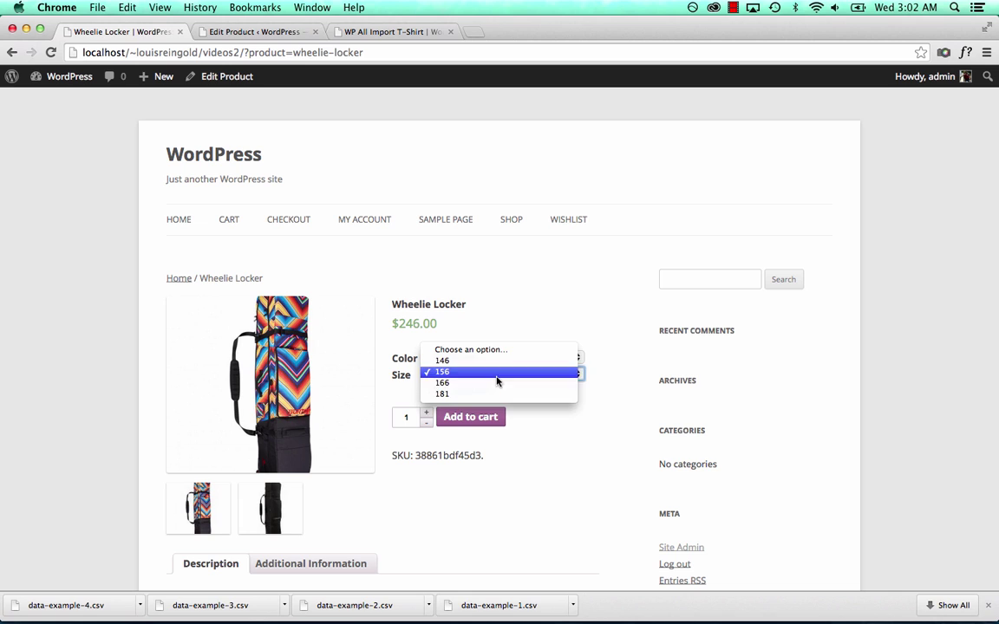
{"action": "left_click", "coordinate": [495, 392]}
{"action": "left_click", "coordinate": [503, 373]}
{"action": "left_click", "coordinate": [495, 347]}
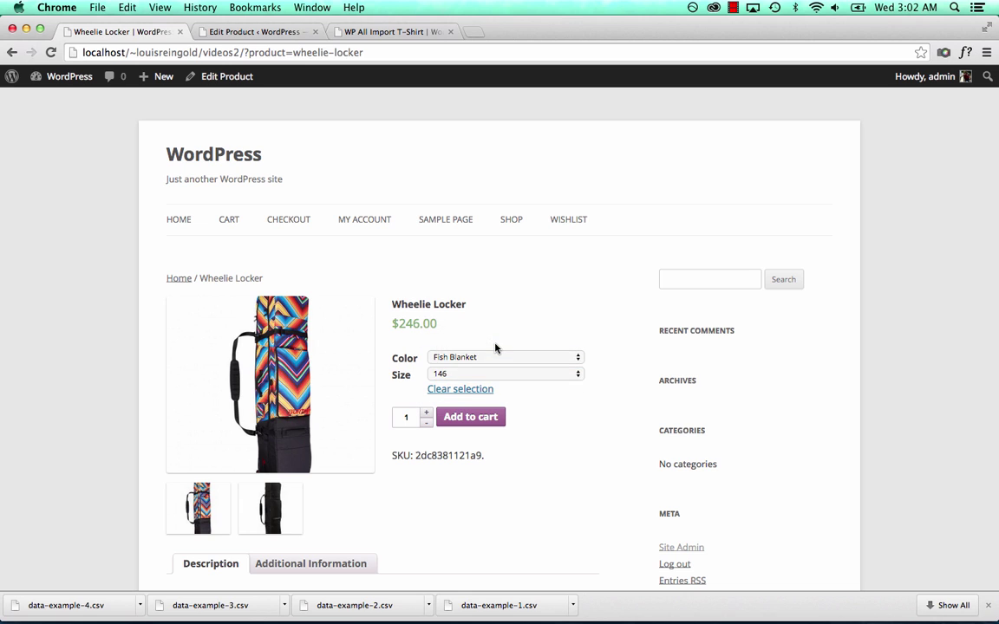
{"action": "left_click", "coordinate": [496, 355]}
{"action": "left_click", "coordinate": [487, 367]}
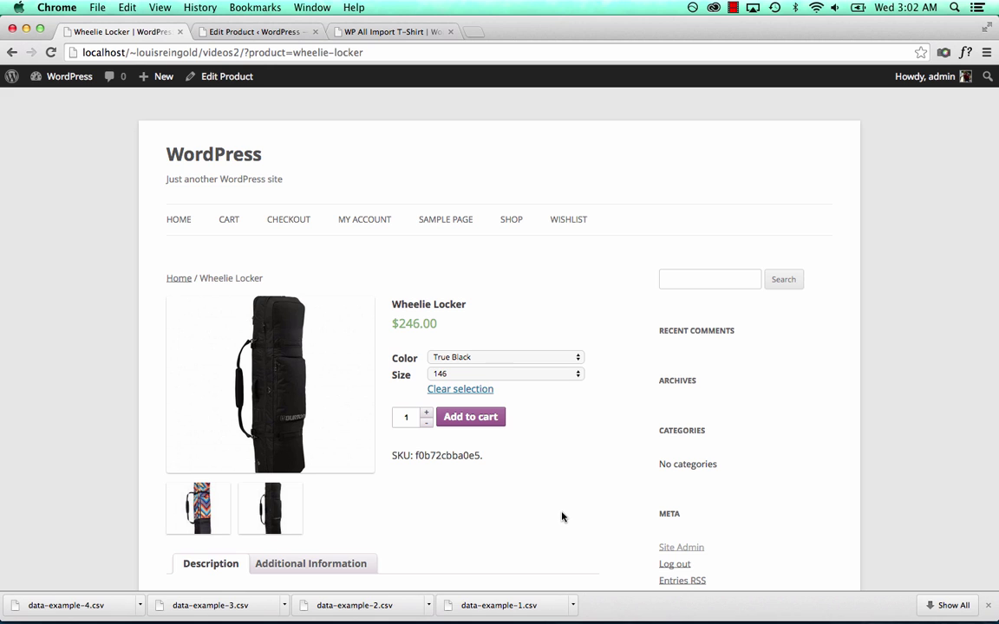
{"action": "scroll", "coordinate": [562, 517], "scroll_direction": "down", "scroll_amount": 5}
{"action": "scroll", "coordinate": [562, 517], "scroll_direction": "up", "scroll_amount": 3}
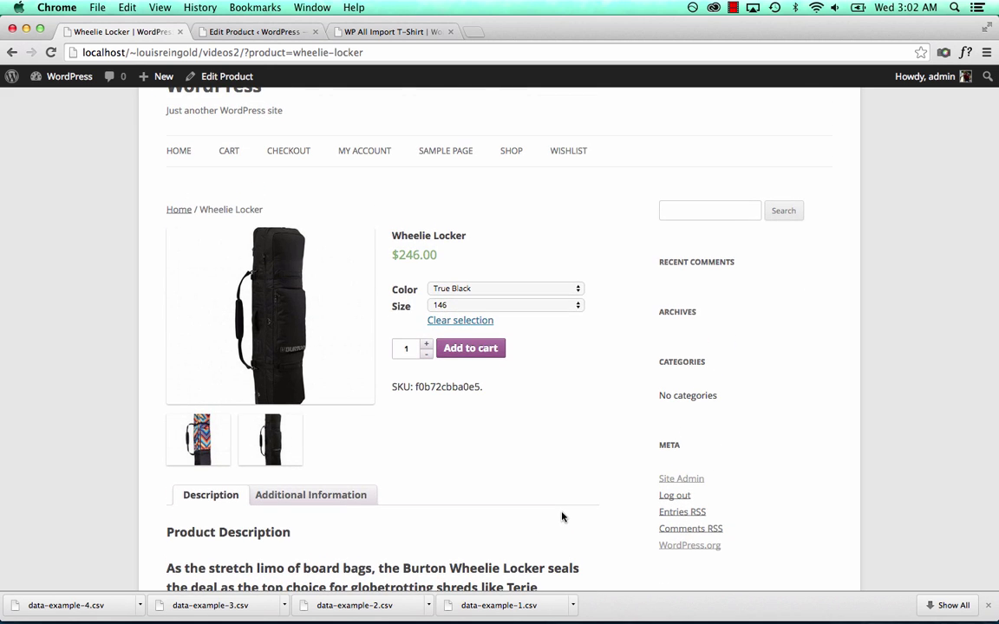
Switch to the WP All Import T-Shirt store page and try its color options, selecting Blue
{"action": "left_click", "coordinate": [395, 32]}
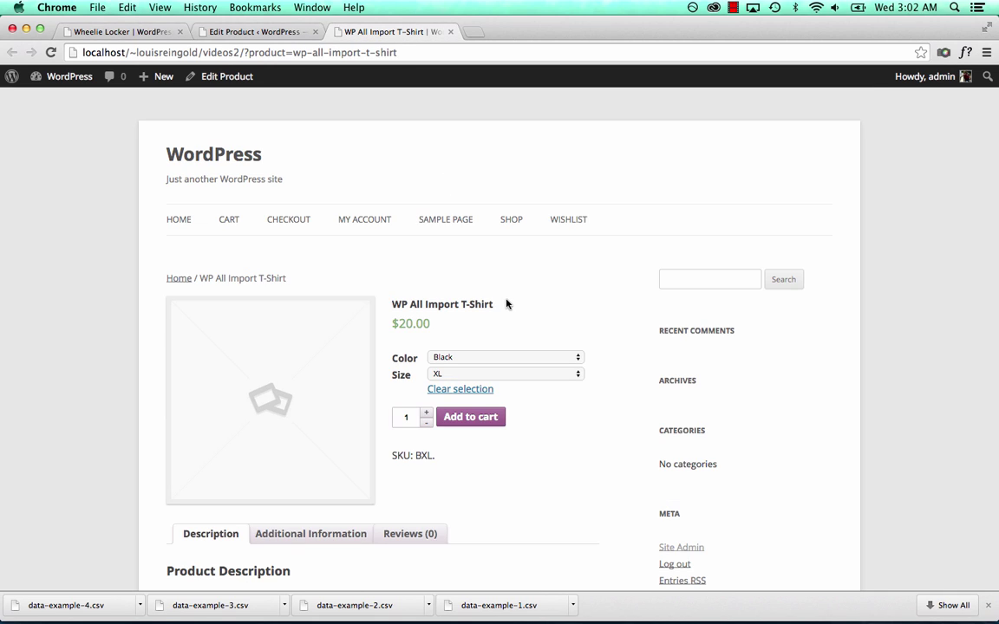
{"action": "scroll", "coordinate": [515, 321], "scroll_direction": "down", "scroll_amount": 2}
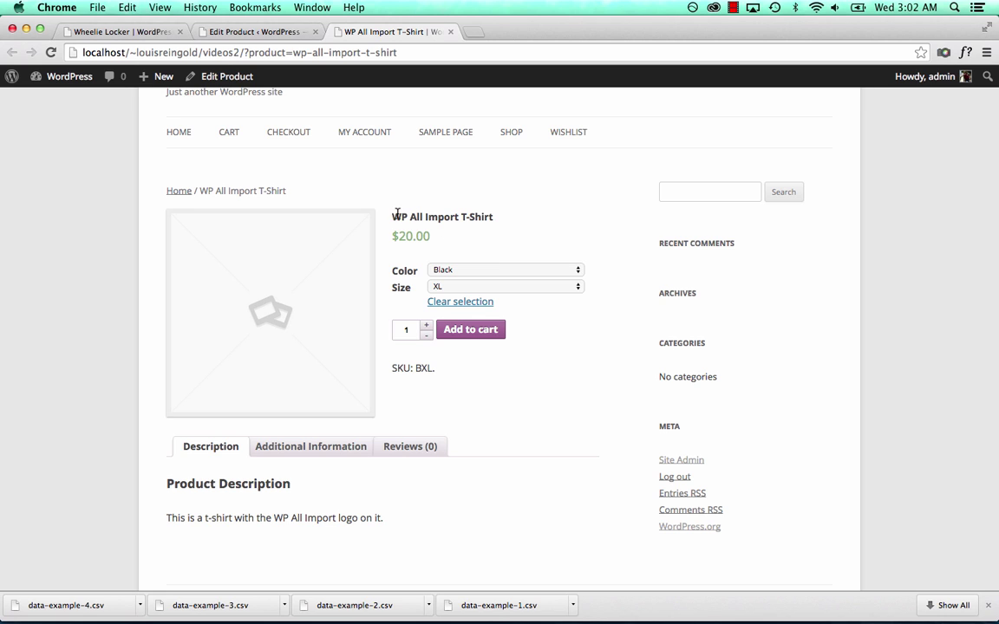
{"action": "left_click", "coordinate": [473, 270]}
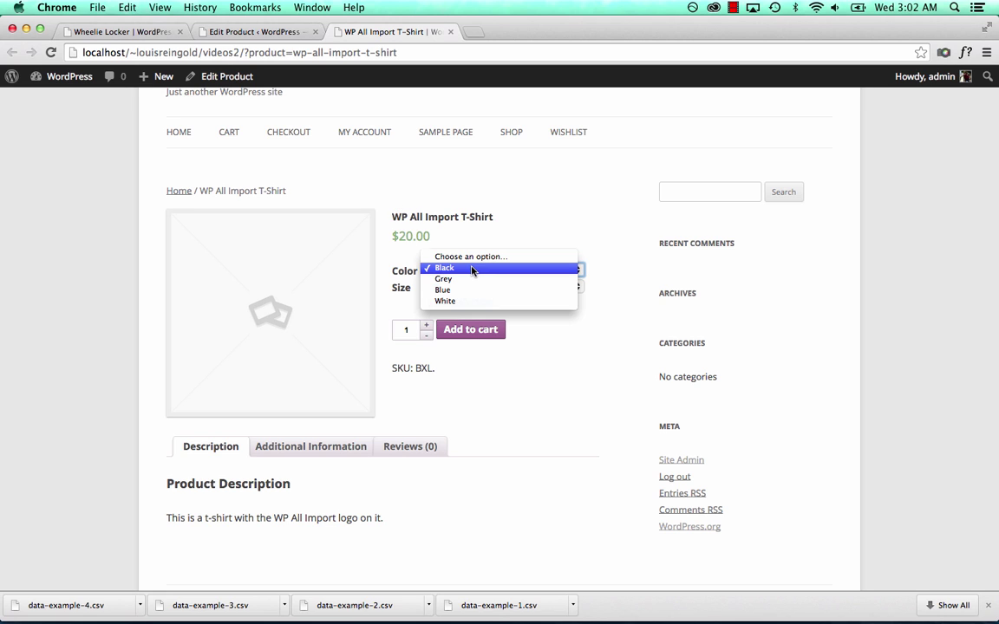
{"action": "left_click", "coordinate": [491, 271]}
{"action": "left_click", "coordinate": [514, 270]}
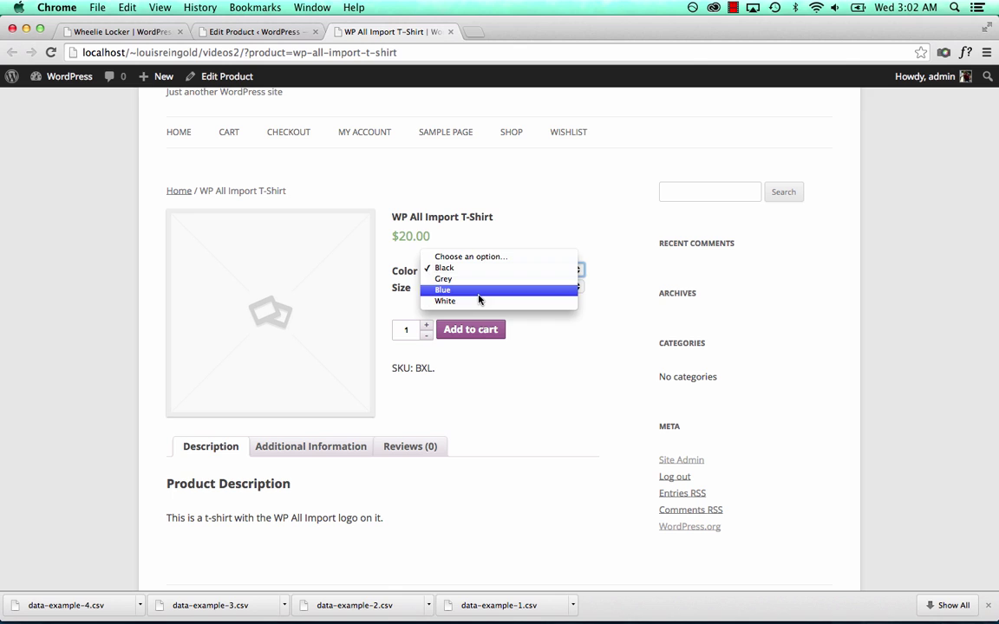
{"action": "left_click", "coordinate": [478, 293]}
{"action": "left_click", "coordinate": [506, 271]}
{"action": "left_click", "coordinate": [512, 259]}
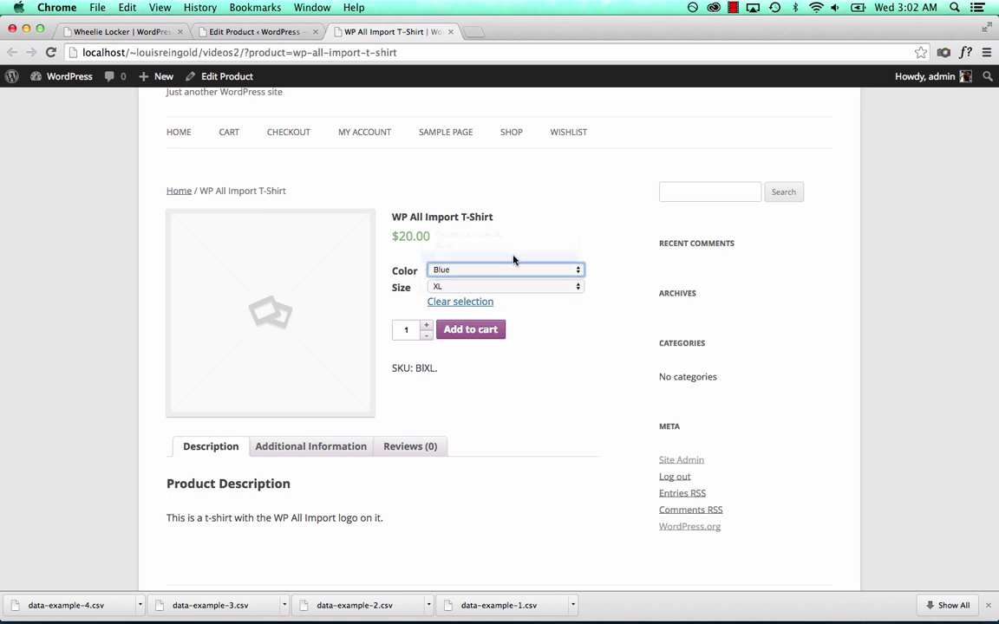
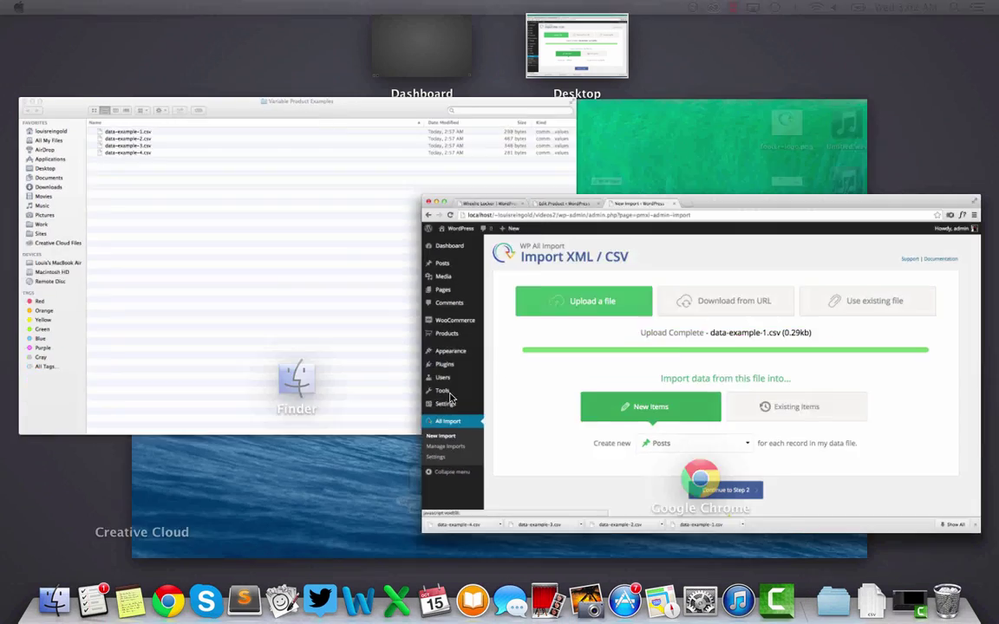
Switch to the Variable Product Examples folder in Finder and preview data-example-1.csv to examine its parent and variation rows
{"action": "left_click", "coordinate": [434, 373]}
{"action": "left_click", "coordinate": [266, 80]}
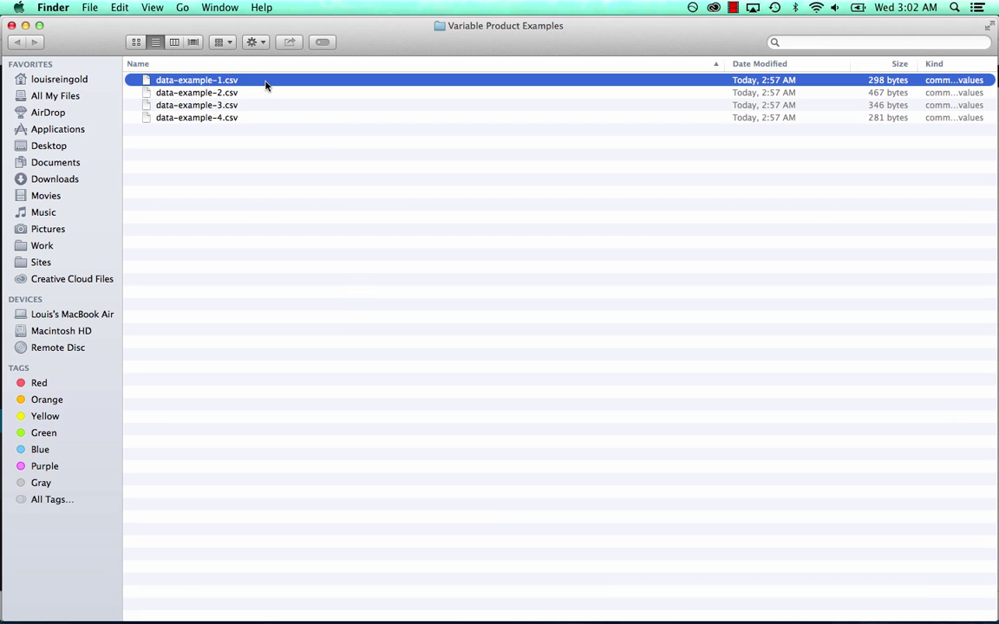
{"action": "key", "text": "space"}
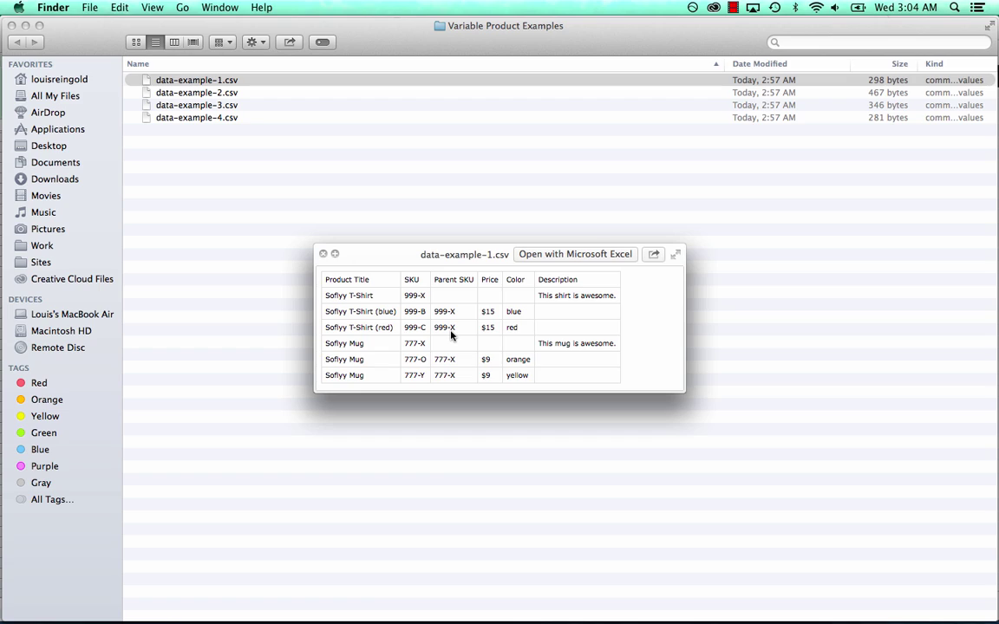
Return to the new import in Chrome, set data-example-1.csv to create WooCommerce Products, and continue to step 2
{"action": "key", "text": "ctrl+Up"}
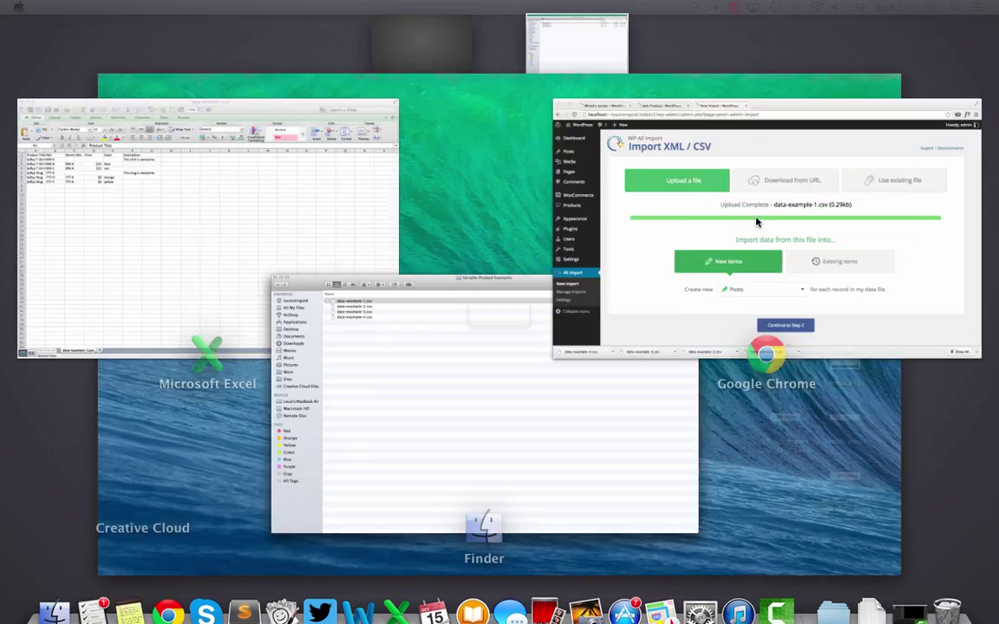
{"action": "left_click", "coordinate": [756, 222]}
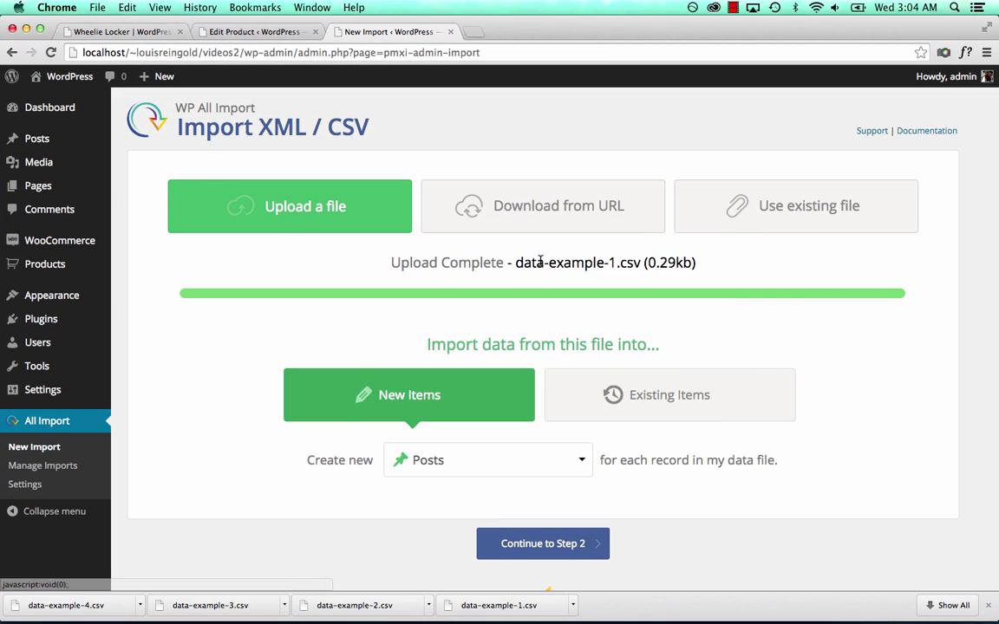
{"action": "left_click", "coordinate": [451, 460]}
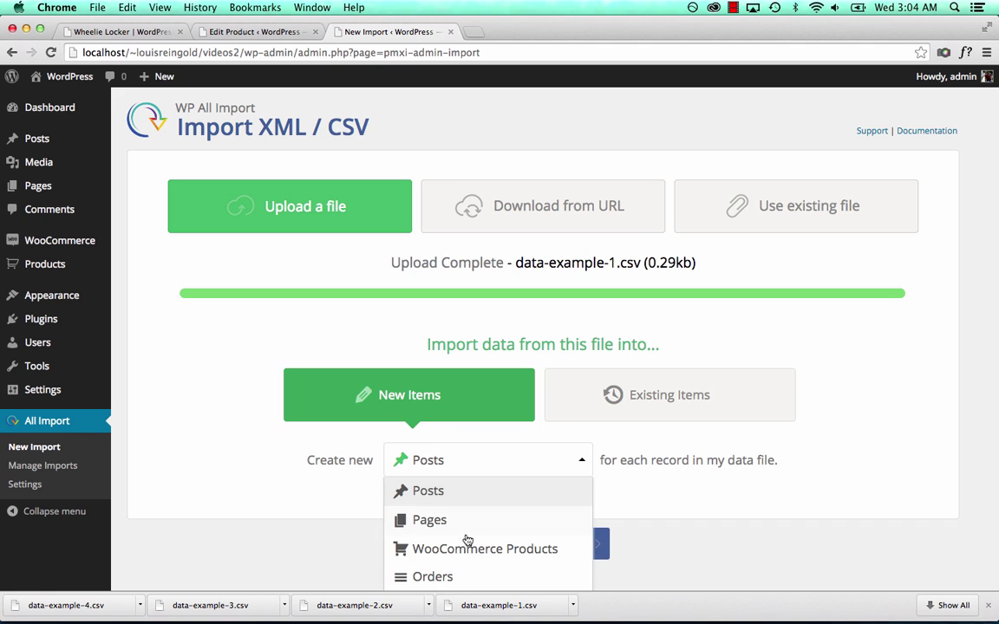
{"action": "left_click", "coordinate": [468, 548]}
{"action": "left_click", "coordinate": [536, 545]}
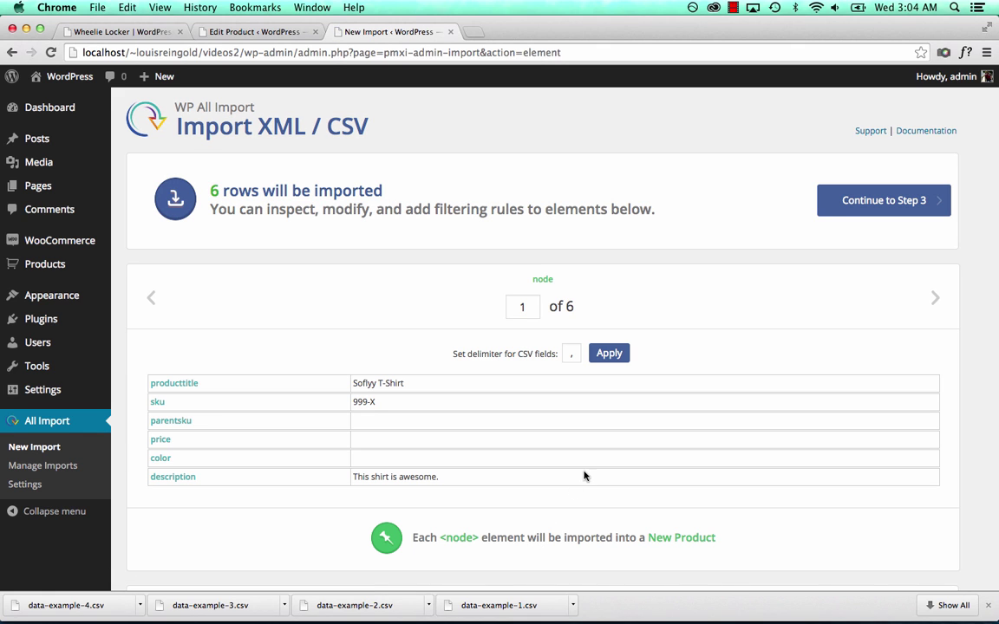
Continue to step 3 and map both the product title and the content to {producttitle[1]}
{"action": "left_click", "coordinate": [878, 199]}
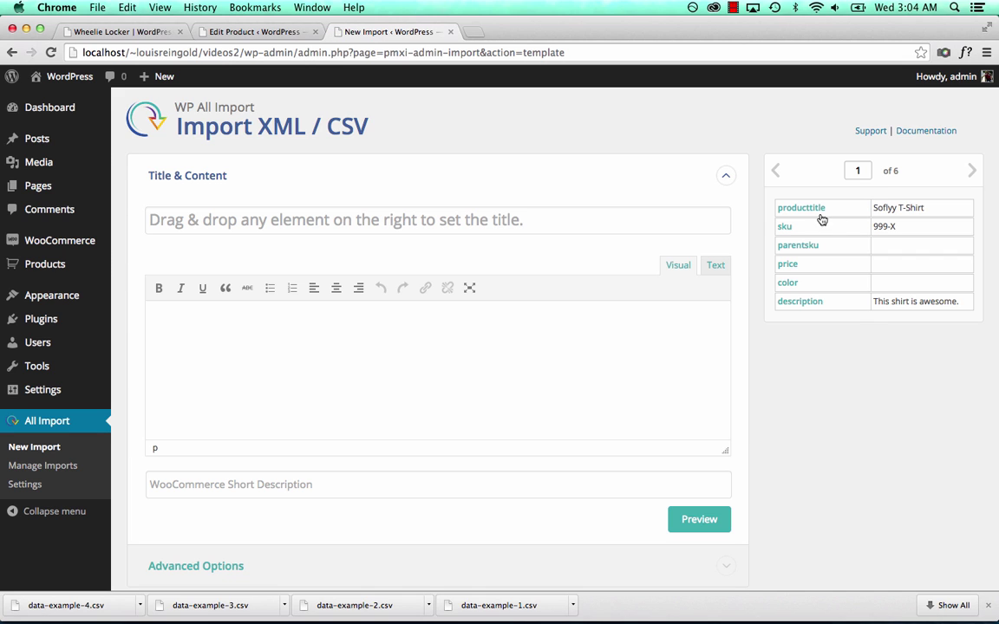
{"action": "left_click_drag", "start_coordinate": [823, 220], "coordinate": [607, 222]}
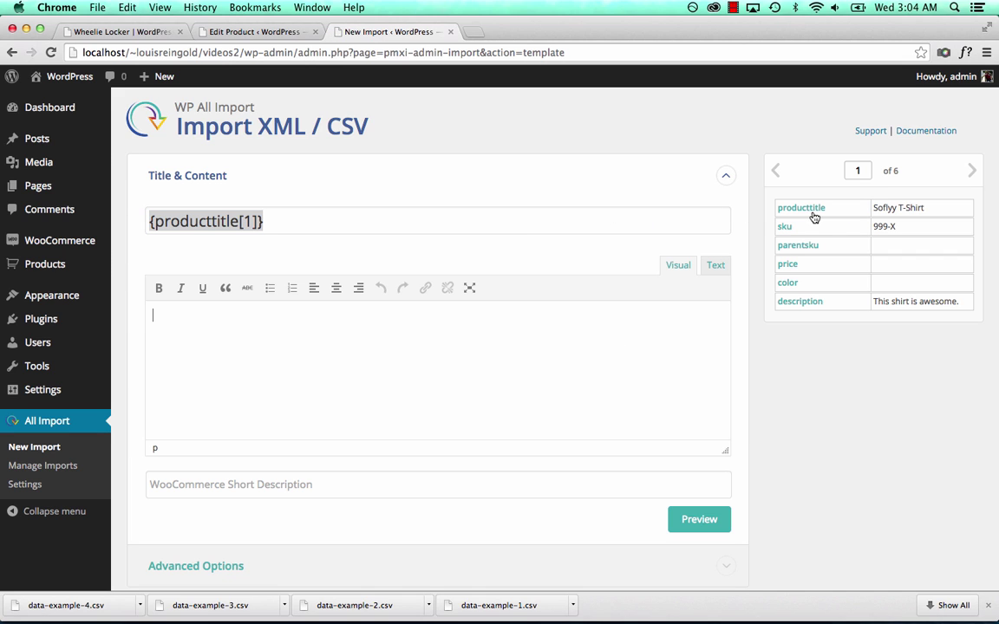
{"action": "left_click_drag", "start_coordinate": [815, 217], "coordinate": [407, 356]}
In the WooCommerce Add-On general settings, map SKU to {sku[1]} and Regular Price to {price[1]}
{"action": "scroll", "coordinate": [445, 346], "scroll_direction": "down", "scroll_amount": 3}
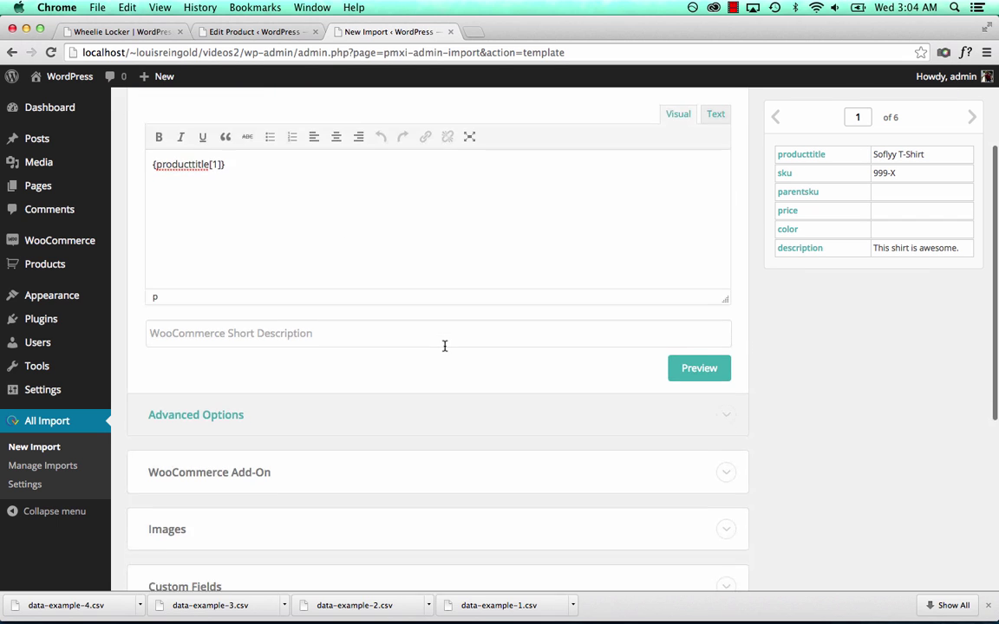
{"action": "scroll", "coordinate": [441, 351], "scroll_direction": "down", "scroll_amount": 3}
{"action": "left_click", "coordinate": [408, 352]}
{"action": "scroll", "coordinate": [409, 345], "scroll_direction": "down", "scroll_amount": 2}
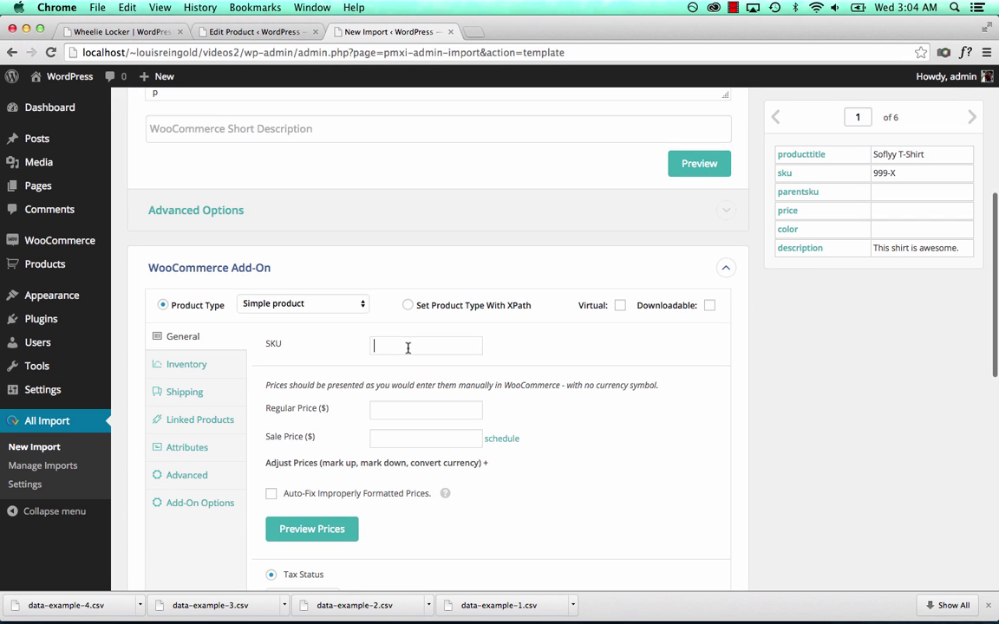
{"action": "left_click_drag", "start_coordinate": [785, 173], "coordinate": [415, 346]}
{"action": "key", "text": "Tab"}
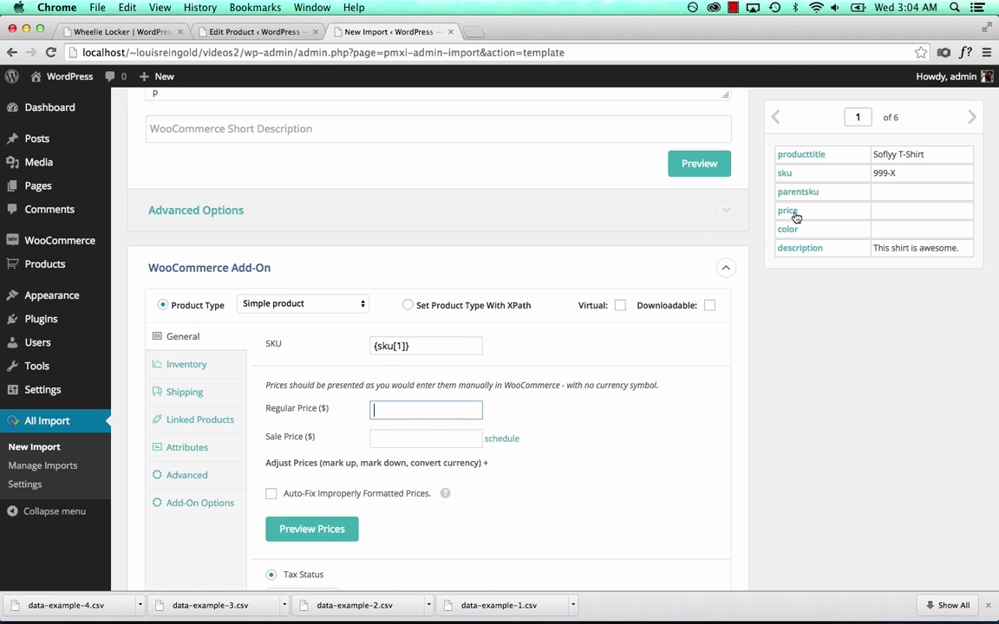
{"action": "left_click_drag", "start_coordinate": [789, 212], "coordinate": [445, 416]}
Show record 2 of the file and add a product attribute named Color with the value {color[1]}
{"action": "left_click", "coordinate": [972, 119]}
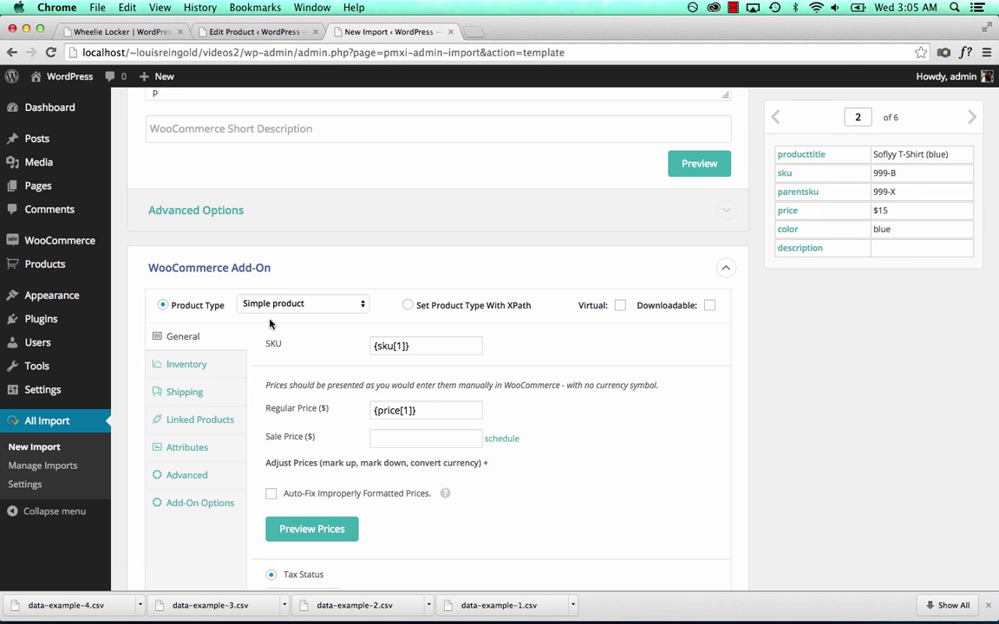
{"action": "left_click", "coordinate": [182, 445]}
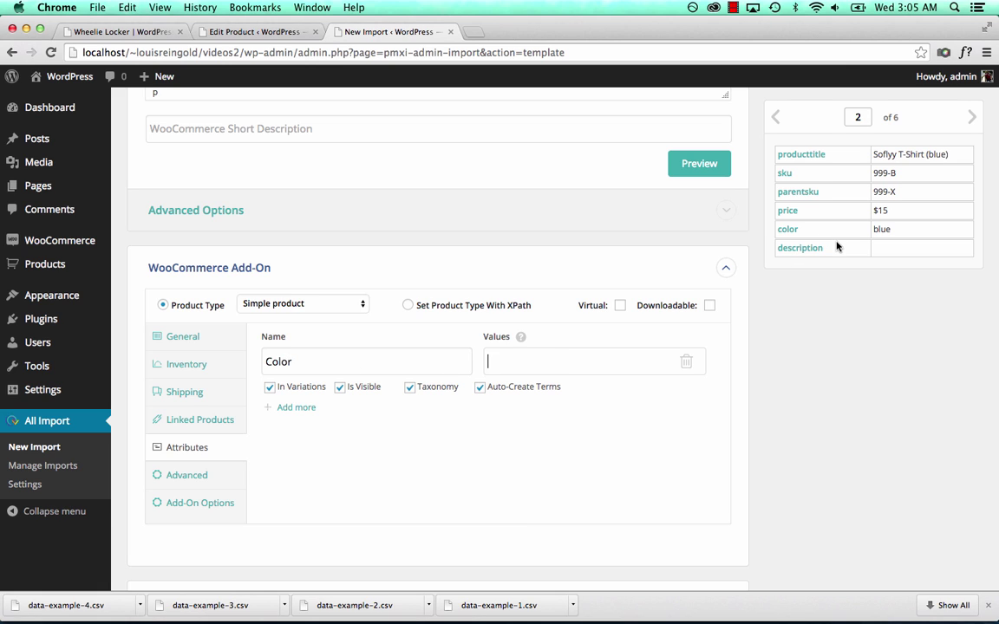
{"action": "left_click_drag", "start_coordinate": [787, 229], "coordinate": [618, 371]}
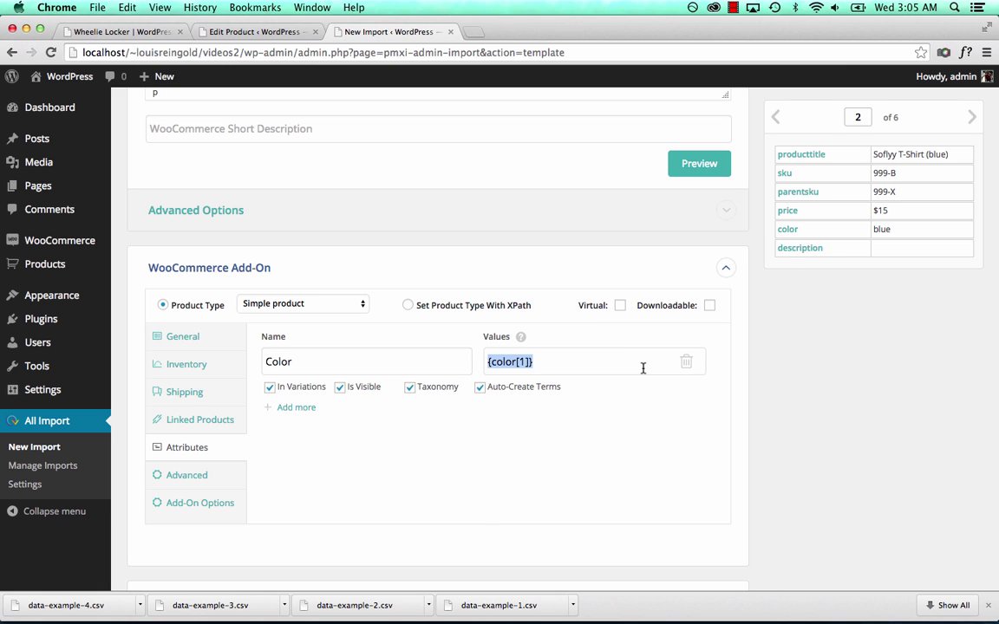
Set the product type to Variable product and link variations by SKU, with {sku[1]} for the parent and {parentsku[1]} as the variation's parent SKU
{"action": "left_click", "coordinate": [260, 303]}
{"action": "left_click", "coordinate": [279, 339]}
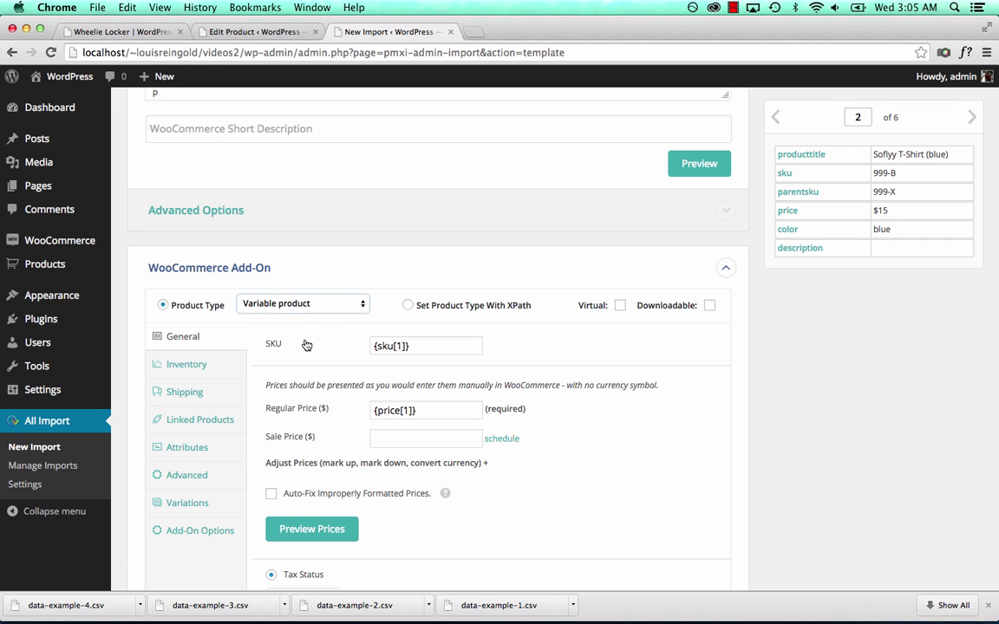
{"action": "left_click", "coordinate": [201, 508]}
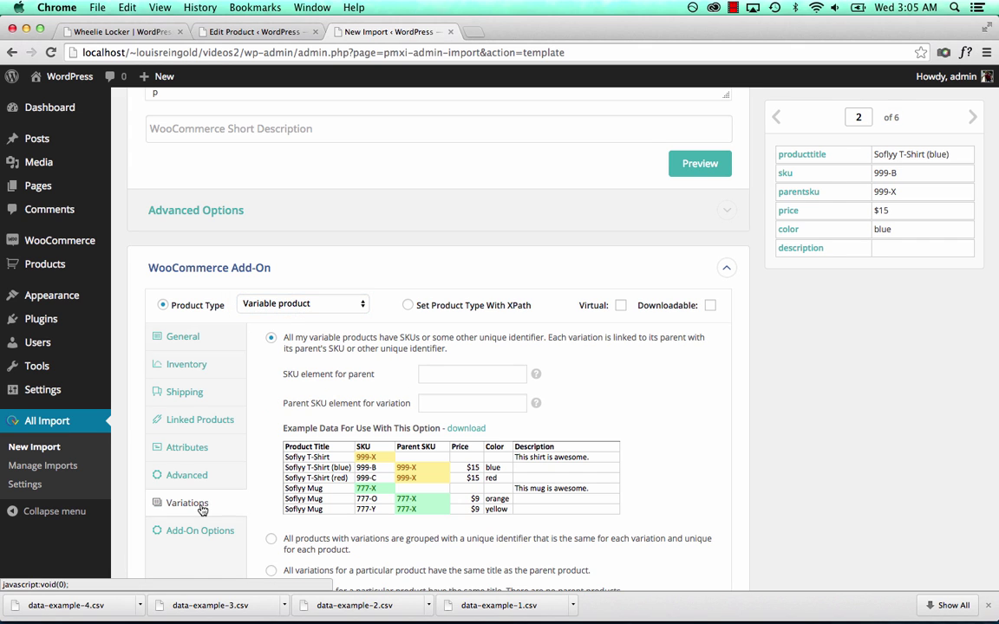
{"action": "scroll", "coordinate": [365, 390], "scroll_direction": "down", "scroll_amount": 1}
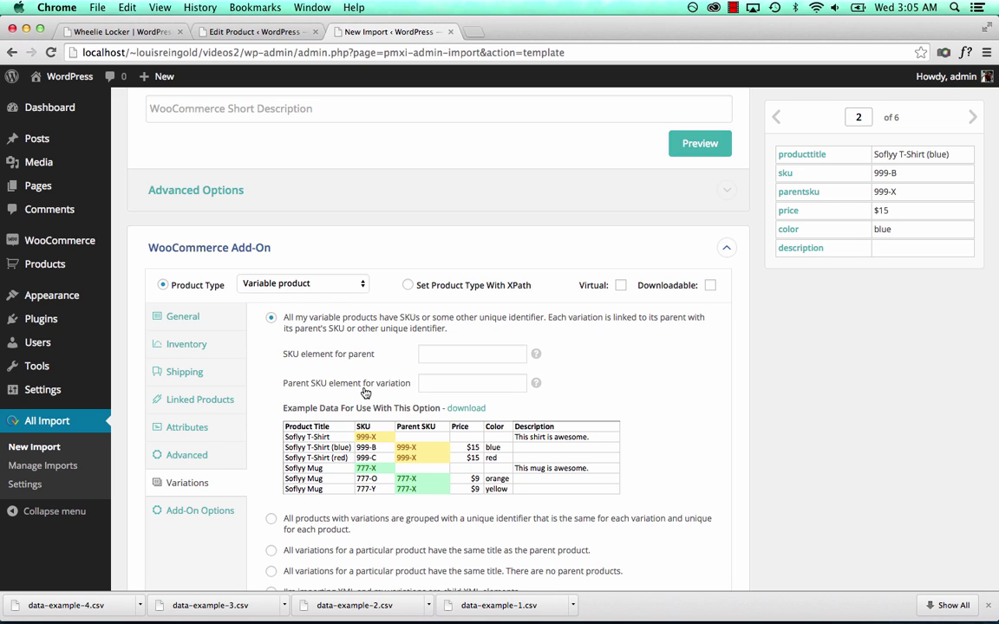
{"action": "left_click", "coordinate": [445, 350]}
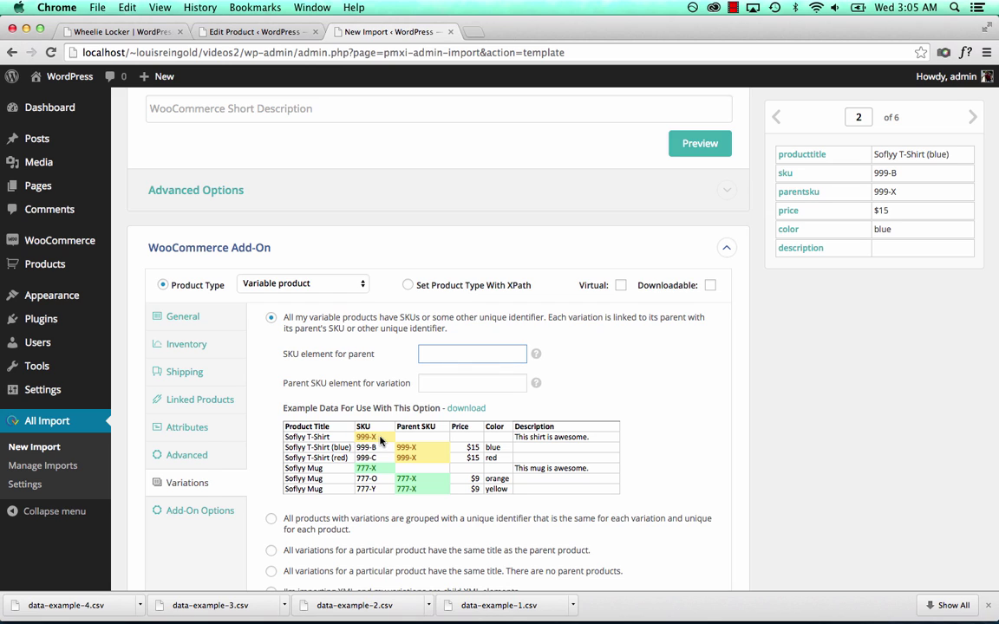
{"action": "left_click_drag", "start_coordinate": [786, 178], "coordinate": [427, 356]}
{"action": "left_click", "coordinate": [427, 384]}
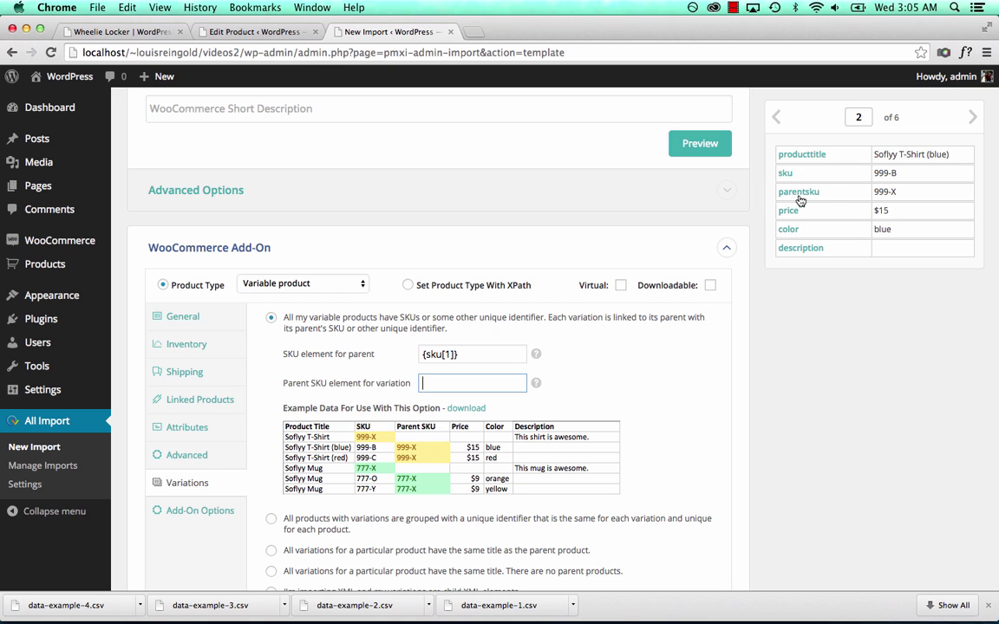
{"action": "left_click_drag", "start_coordinate": [799, 192], "coordinate": [512, 382]}
{"action": "left_click", "coordinate": [521, 382]}
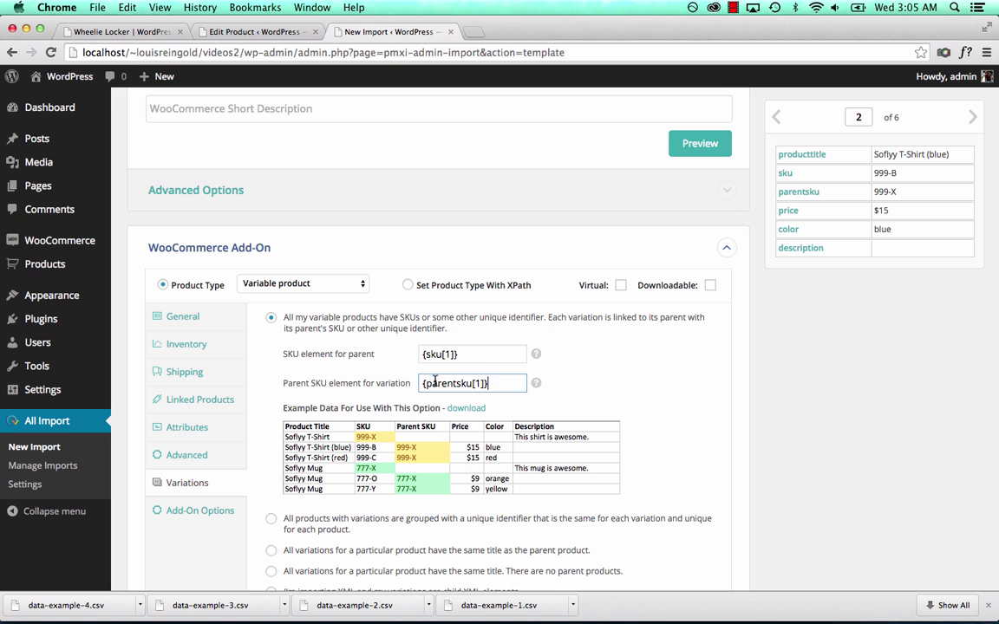
Check the remaining variation options and the inventory stock settings, and continue to step 4
{"action": "scroll", "coordinate": [464, 447], "scroll_direction": "down", "scroll_amount": 10}
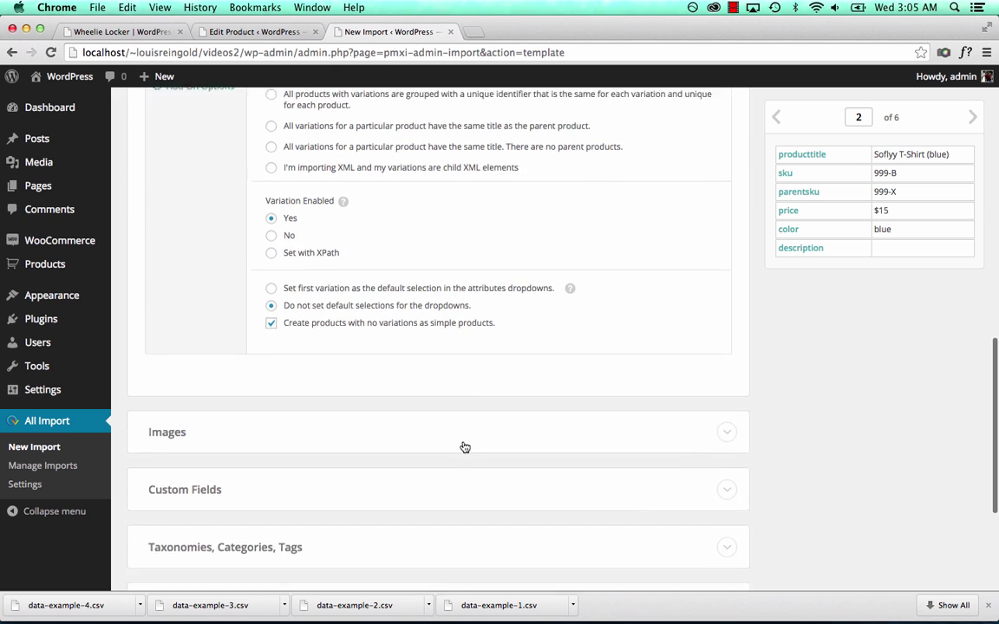
{"action": "scroll", "coordinate": [408, 327], "scroll_direction": "up", "scroll_amount": 7}
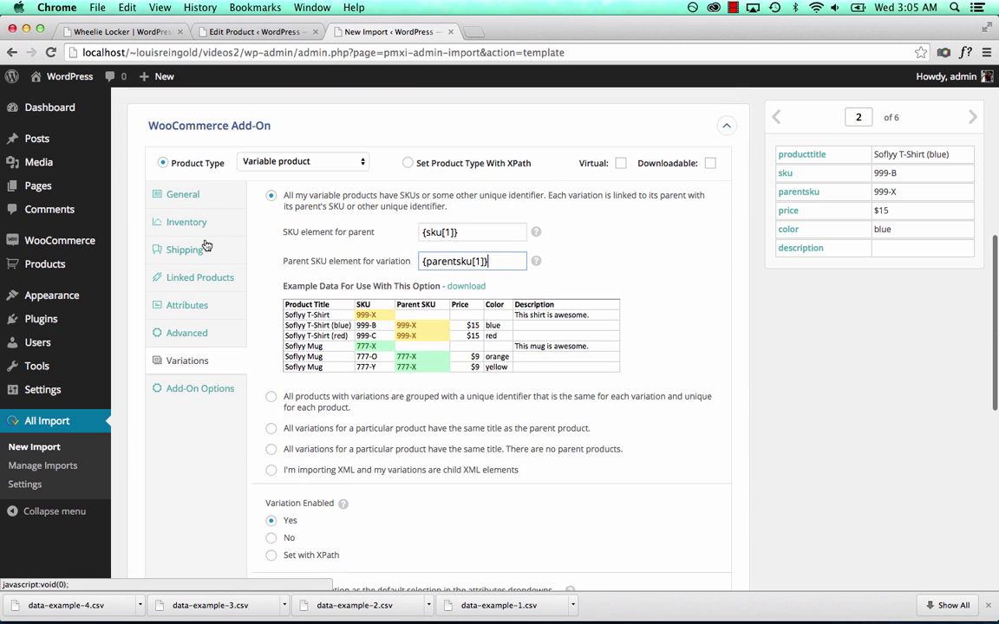
{"action": "left_click", "coordinate": [193, 224]}
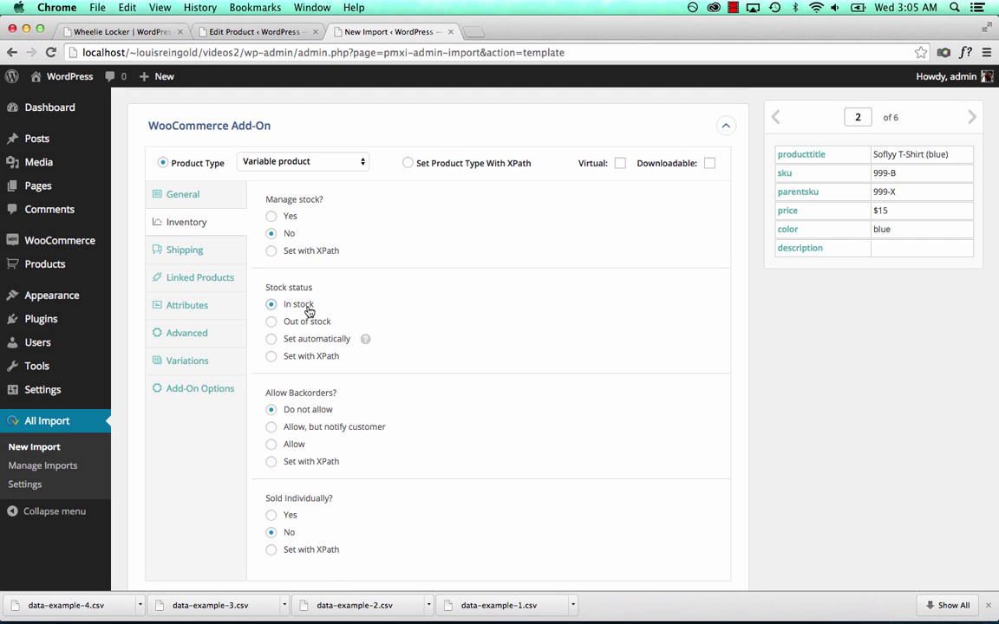
{"action": "scroll", "coordinate": [264, 418], "scroll_direction": "down", "scroll_amount": 8}
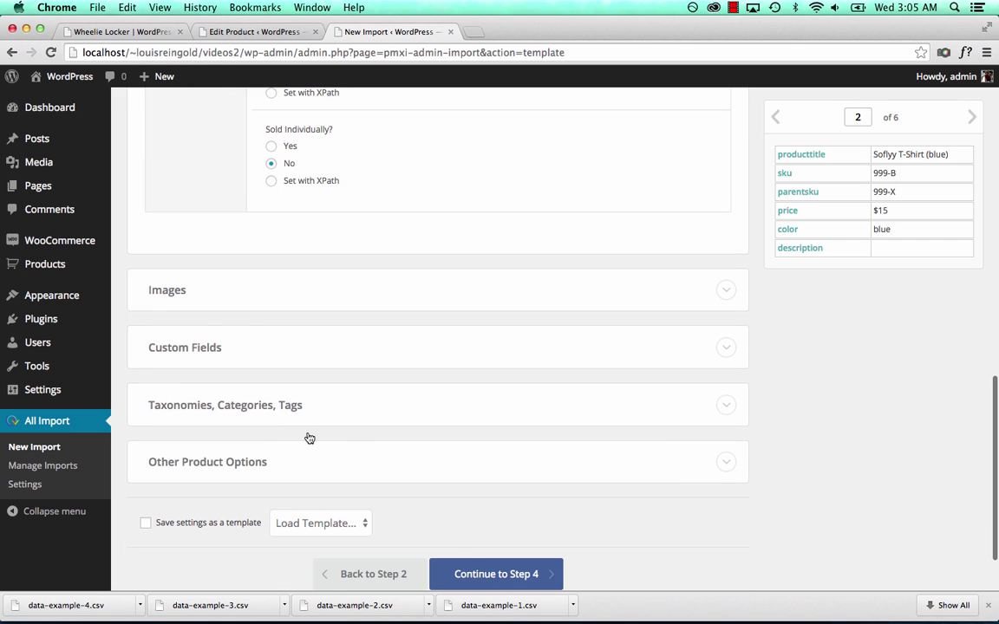
{"action": "left_click", "coordinate": [472, 565]}
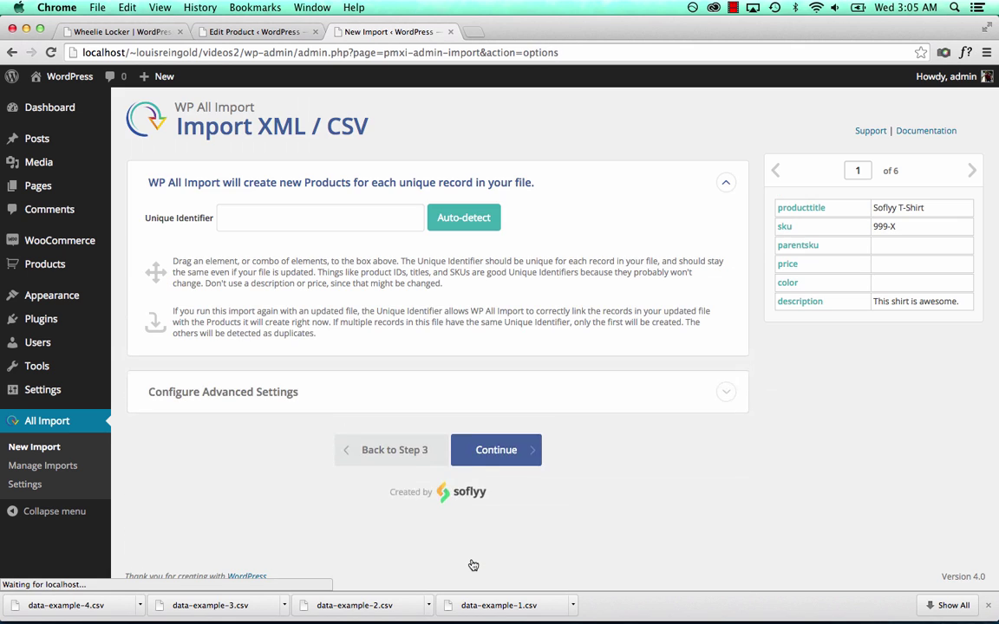
Auto-detect the unique identifier for the records and run the import
{"action": "left_click", "coordinate": [466, 218]}
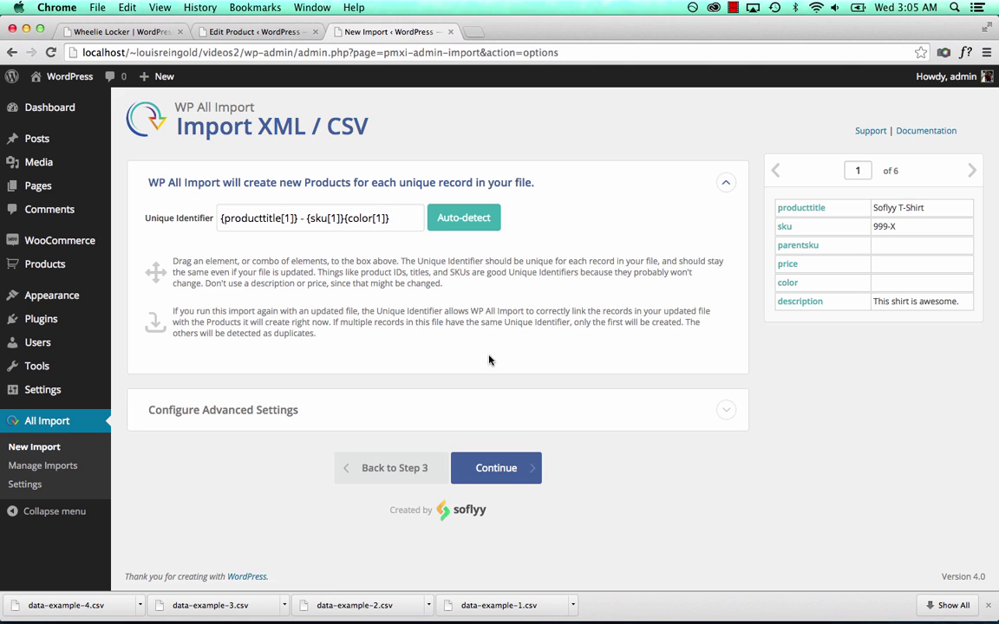
{"action": "left_click", "coordinate": [507, 469]}
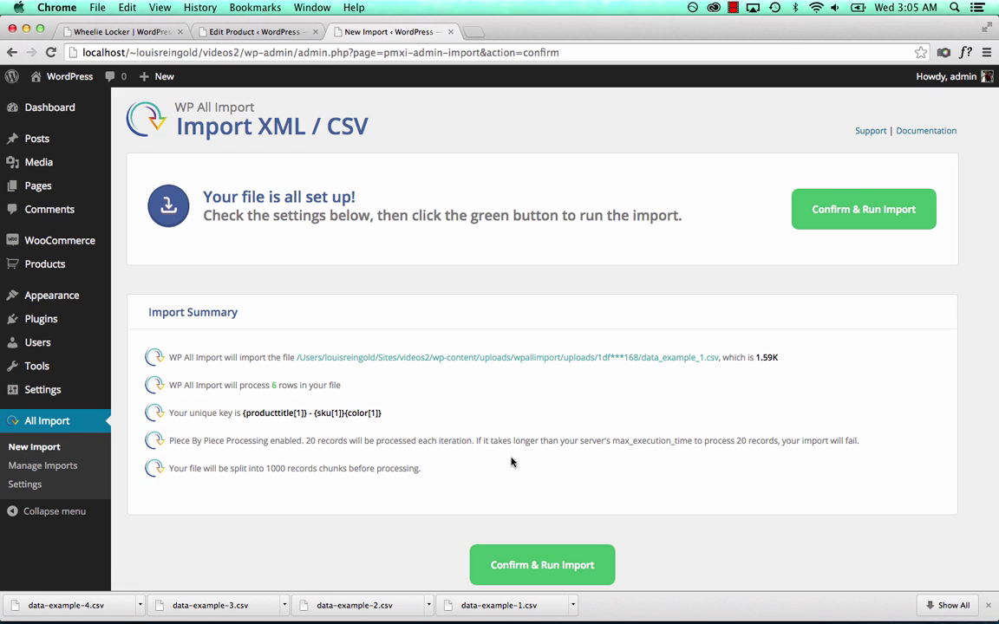
{"action": "left_click", "coordinate": [862, 209]}
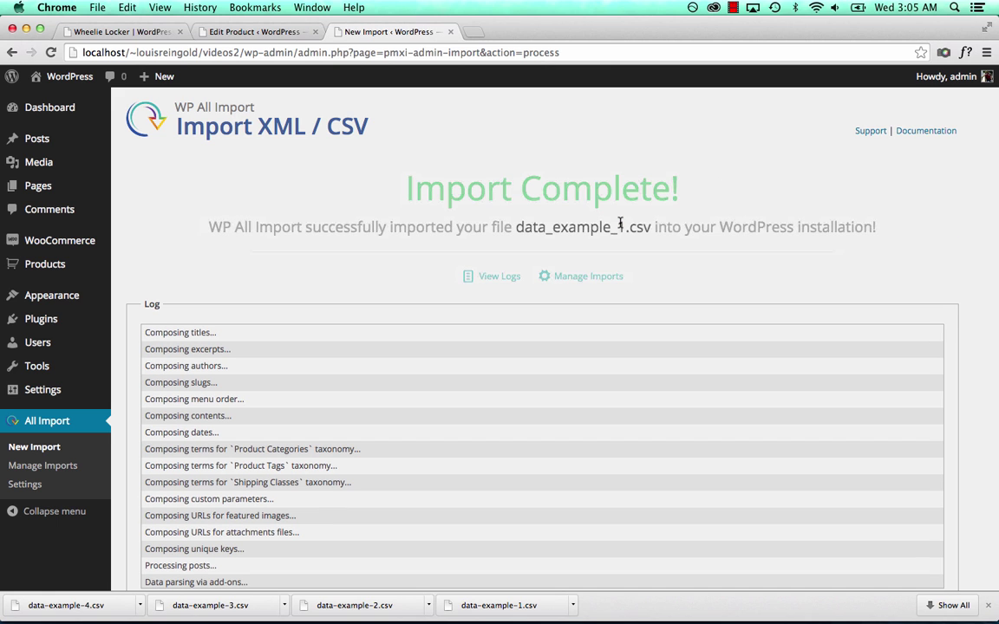
View the imported Soflyy T-Shirt in the store from the product list and try its color options, selecting red
{"action": "left_click", "coordinate": [77, 265]}
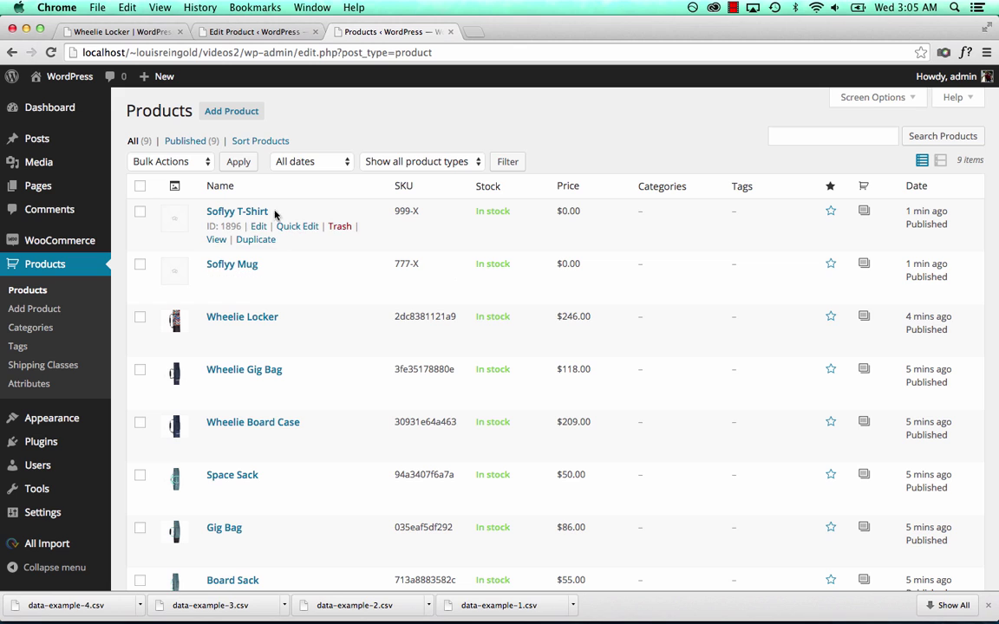
{"action": "left_click", "coordinate": [217, 240]}
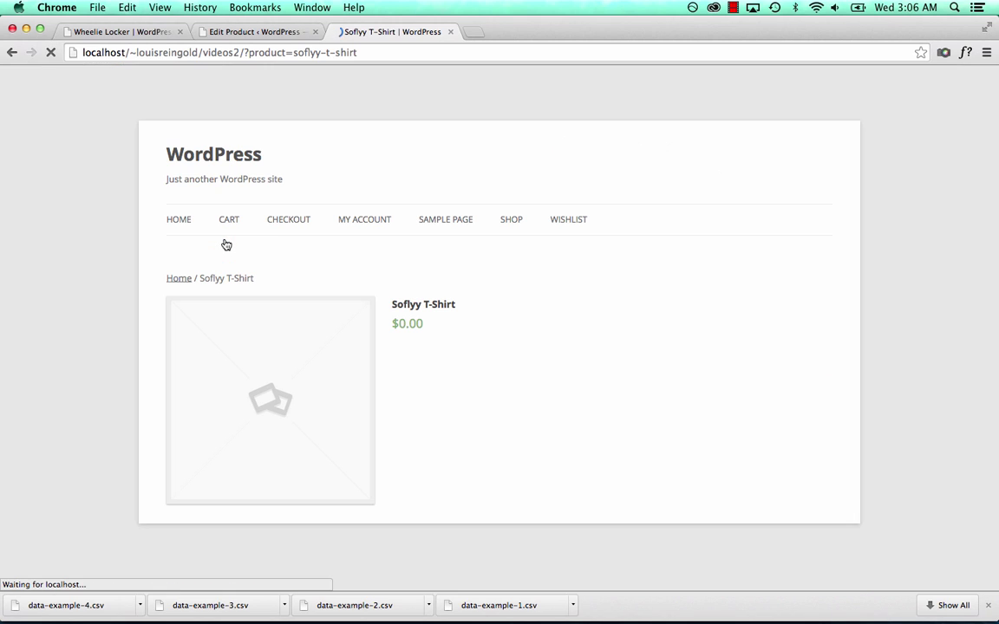
{"action": "left_click", "coordinate": [464, 357]}
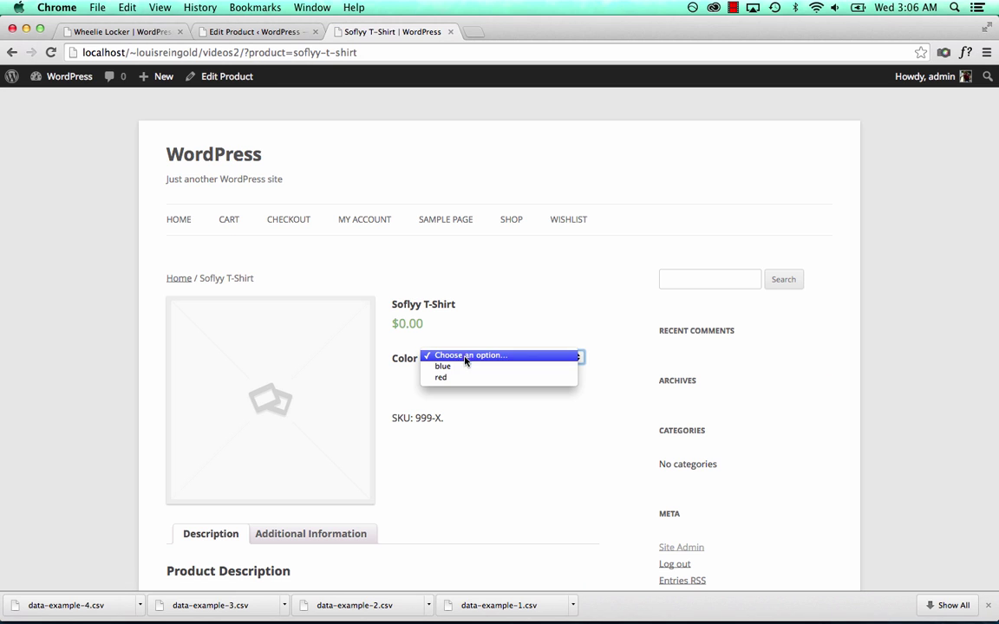
{"action": "left_click", "coordinate": [468, 362]}
{"action": "left_click", "coordinate": [492, 357]}
{"action": "left_click", "coordinate": [498, 367]}
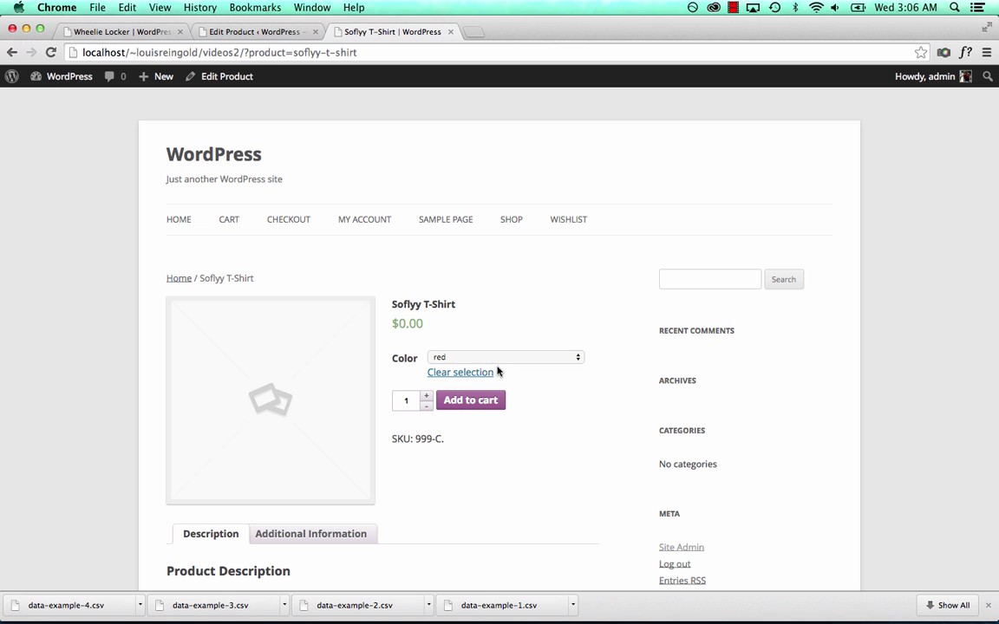
Open the Soflyy T-Shirt for editing and examine its inventory and attributes in the product data
{"action": "left_click", "coordinate": [226, 76]}
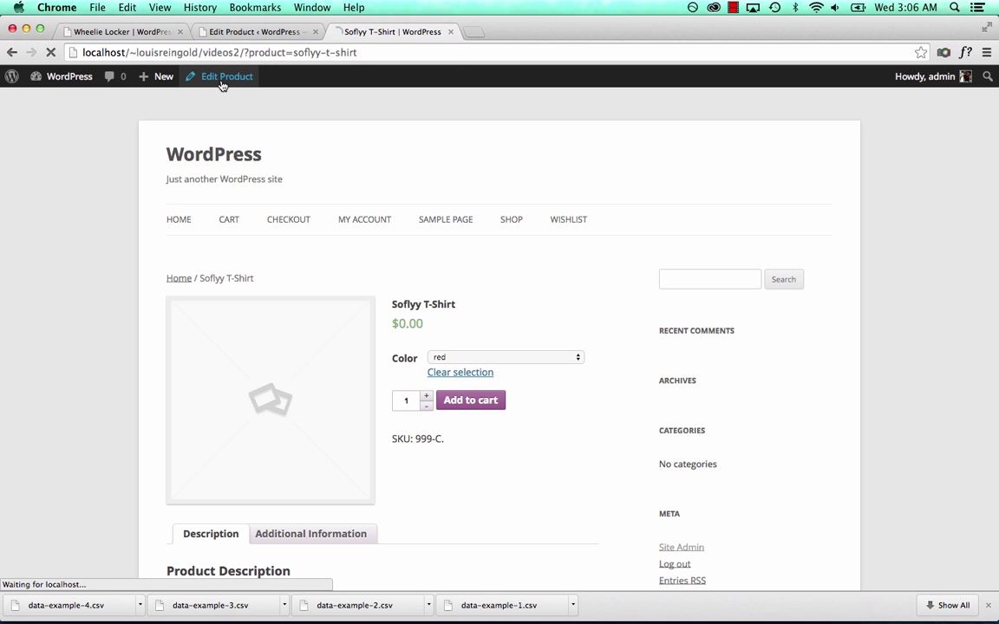
{"action": "scroll", "coordinate": [244, 247], "scroll_direction": "down", "scroll_amount": 15}
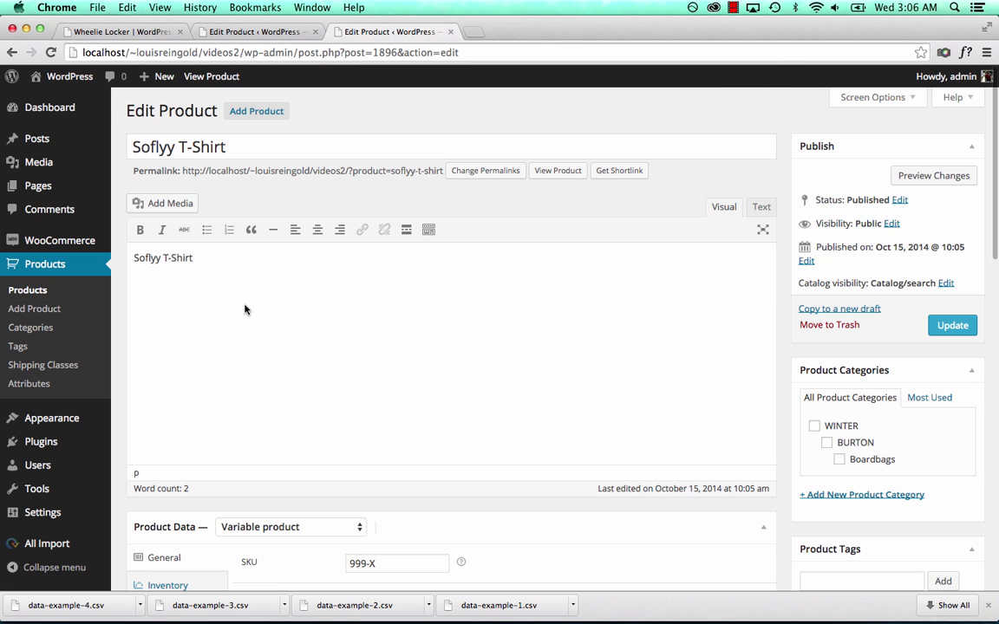
{"action": "scroll", "coordinate": [286, 359], "scroll_direction": "down", "scroll_amount": 4}
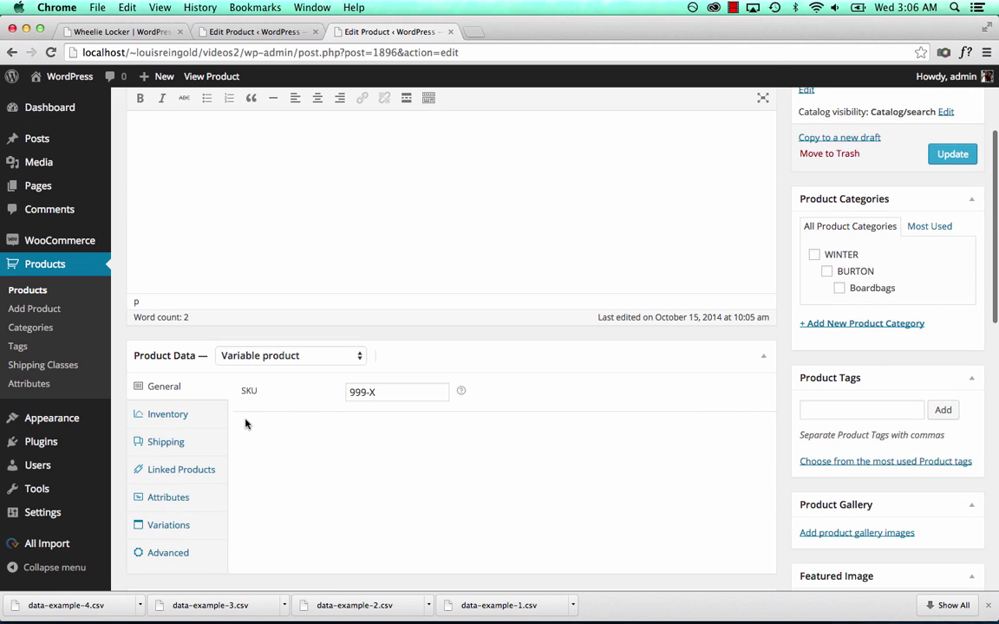
{"action": "left_click", "coordinate": [192, 416]}
{"action": "left_click", "coordinate": [170, 496]}
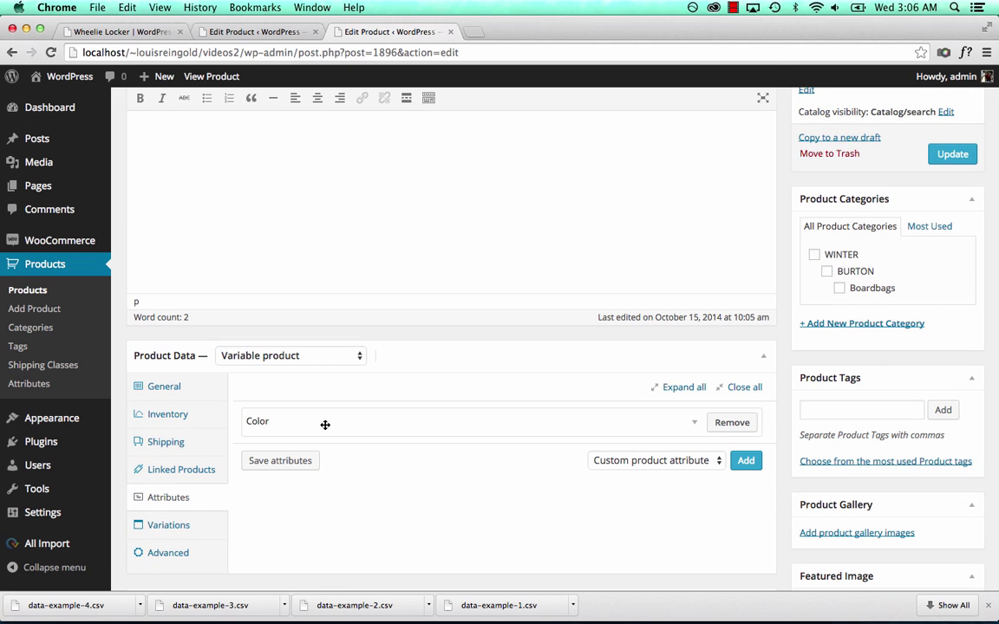
{"action": "scroll", "coordinate": [323, 428], "scroll_direction": "down", "scroll_amount": 1}
{"action": "scroll", "coordinate": [316, 464], "scroll_direction": "down", "scroll_amount": 1}
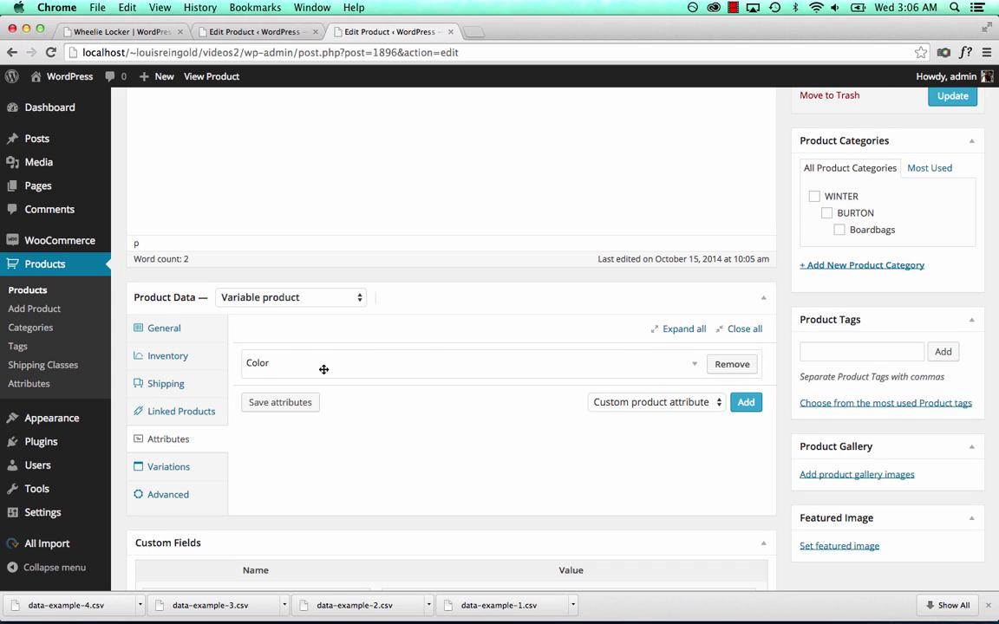
Reopen the data_example_1.csv import for editing from the list of existing imports and go to its WooCommerce Add-On section
{"action": "left_click", "coordinate": [139, 552]}
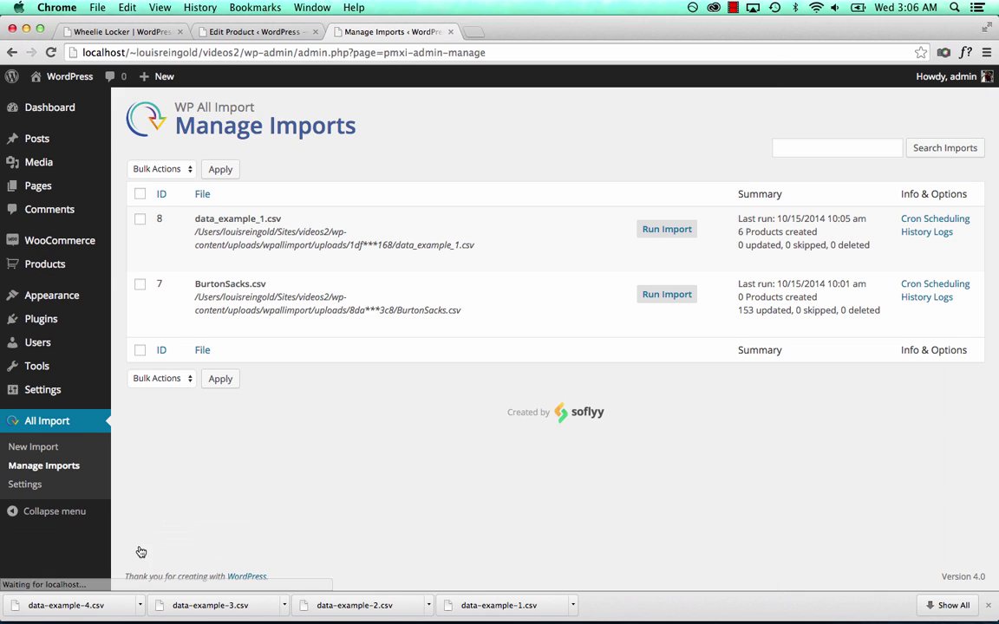
{"action": "mouse_move", "coordinate": [242, 262]}
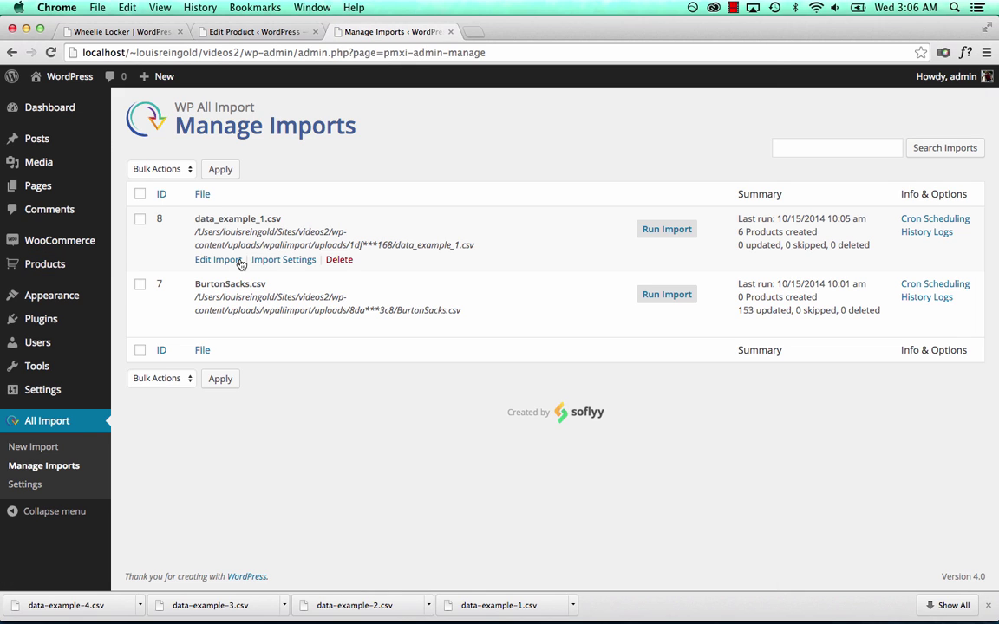
{"action": "left_click", "coordinate": [235, 262]}
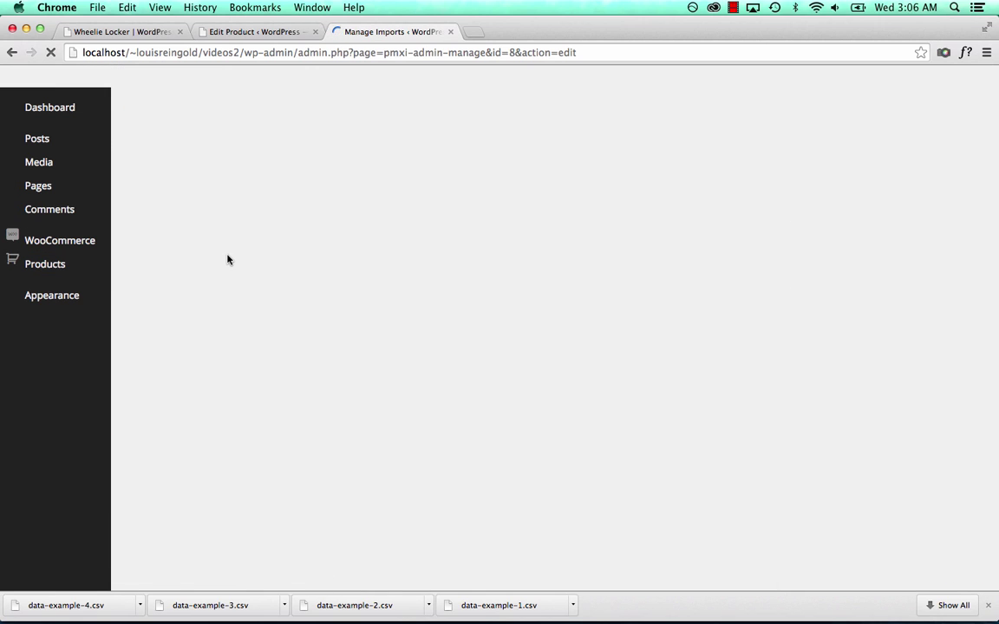
{"action": "scroll", "coordinate": [386, 289], "scroll_direction": "down", "scroll_amount": 10}
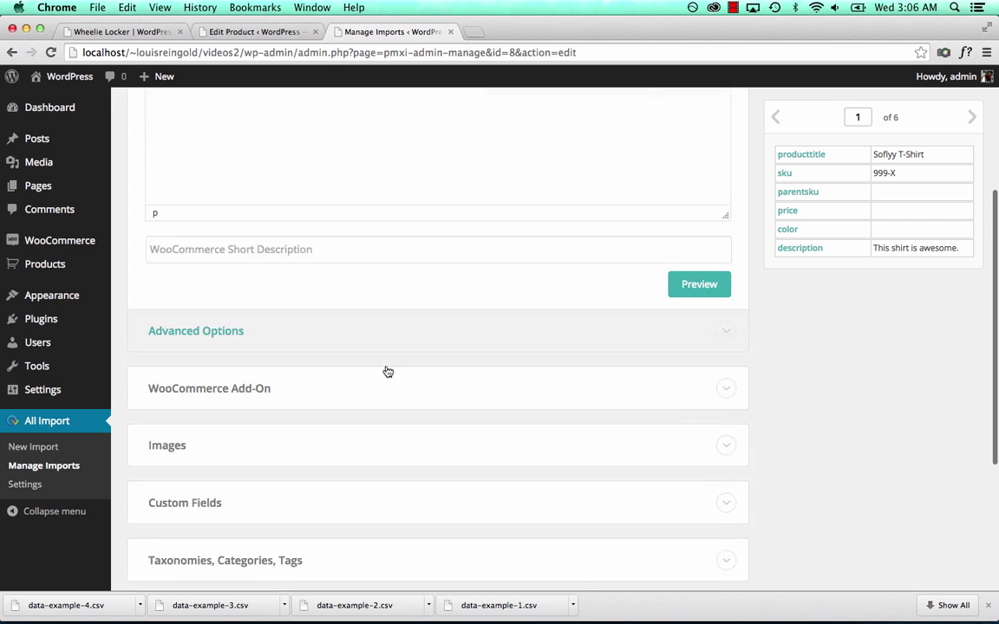
Enable automatic fixing of improperly formatted prices in the WooCommerce Add-On settings and preview the prices for record 2
{"action": "left_click", "coordinate": [324, 254]}
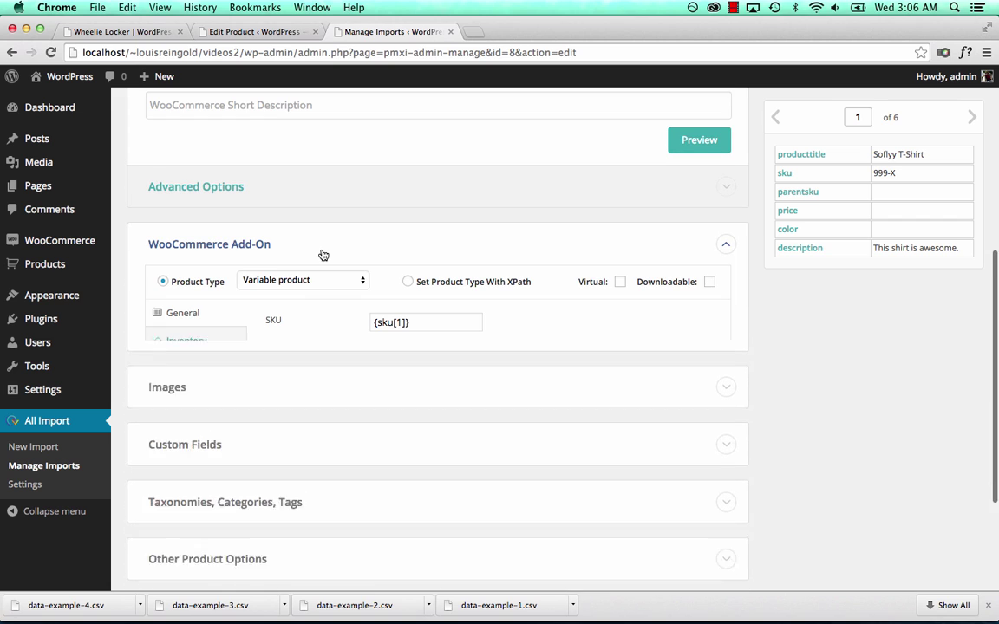
{"action": "scroll", "coordinate": [318, 371], "scroll_direction": "down", "scroll_amount": 1}
{"action": "left_click", "coordinate": [431, 347]}
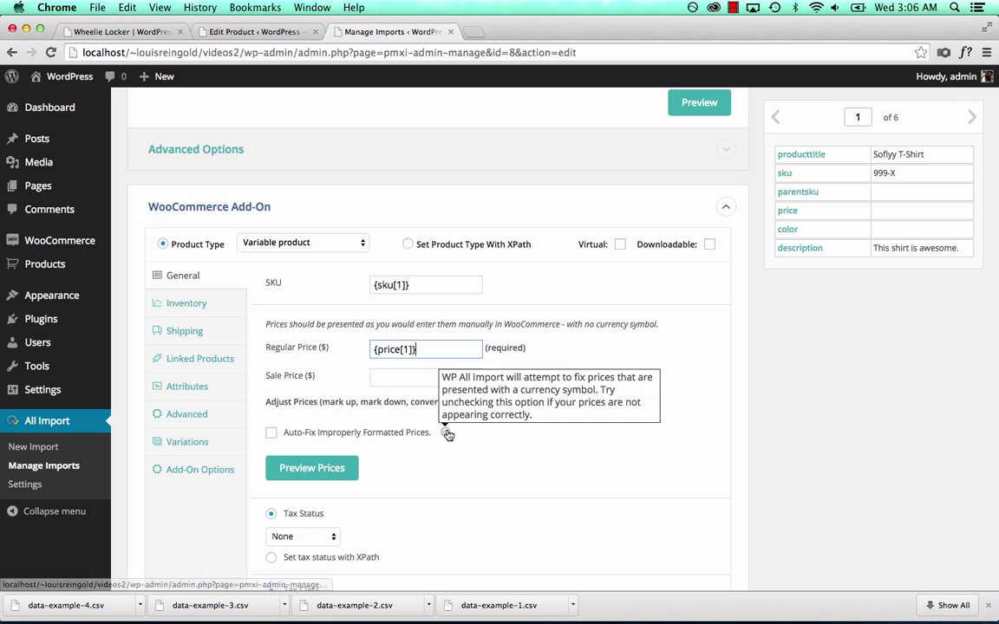
{"action": "left_click", "coordinate": [972, 116]}
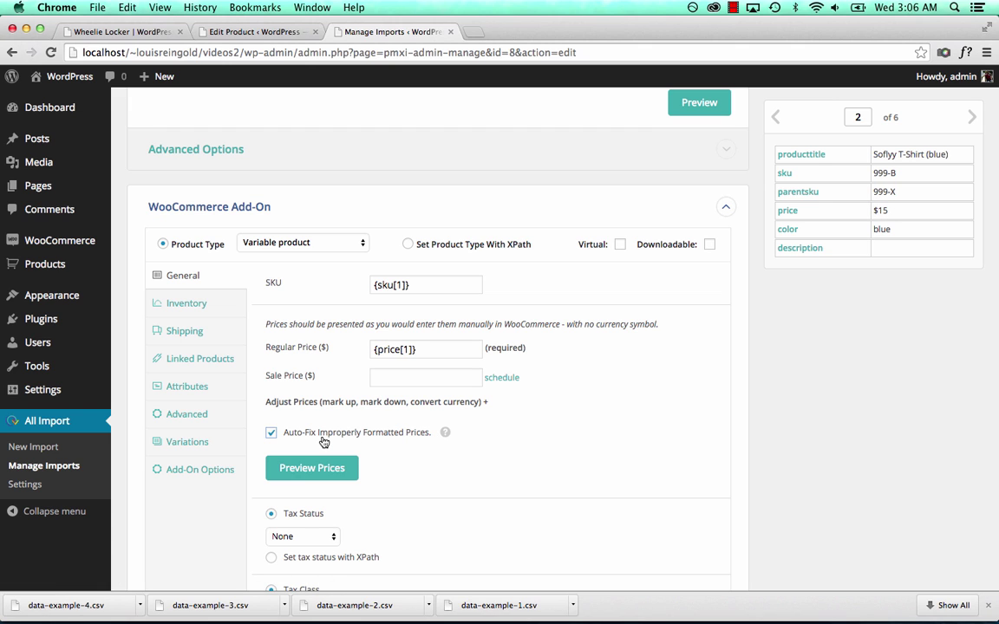
{"action": "left_click", "coordinate": [317, 469]}
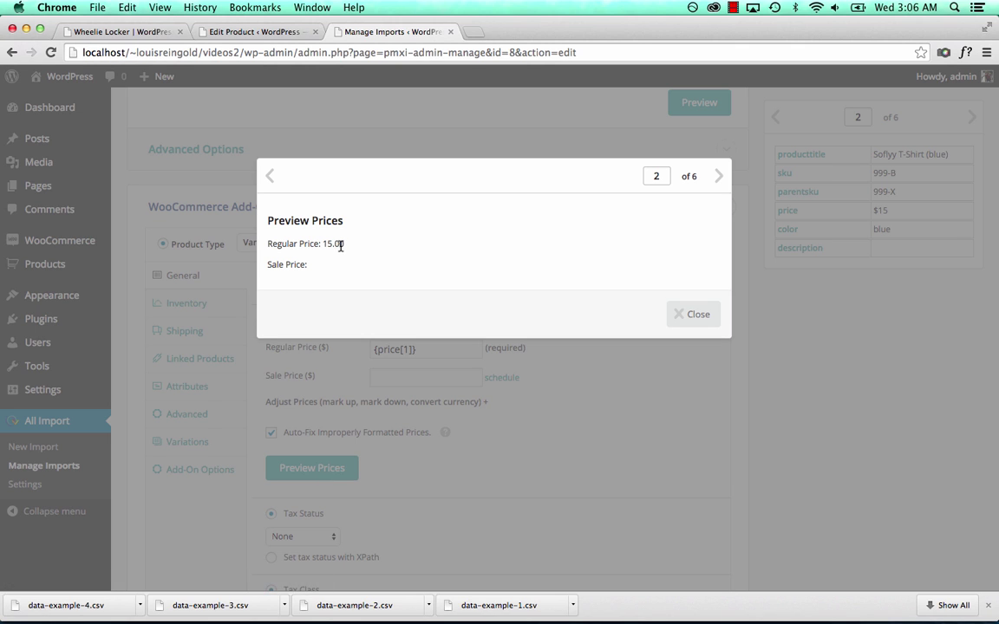
{"action": "left_click_drag", "start_coordinate": [341, 246], "coordinate": [331, 246]}
{"action": "triple_click", "coordinate": [343, 245]}
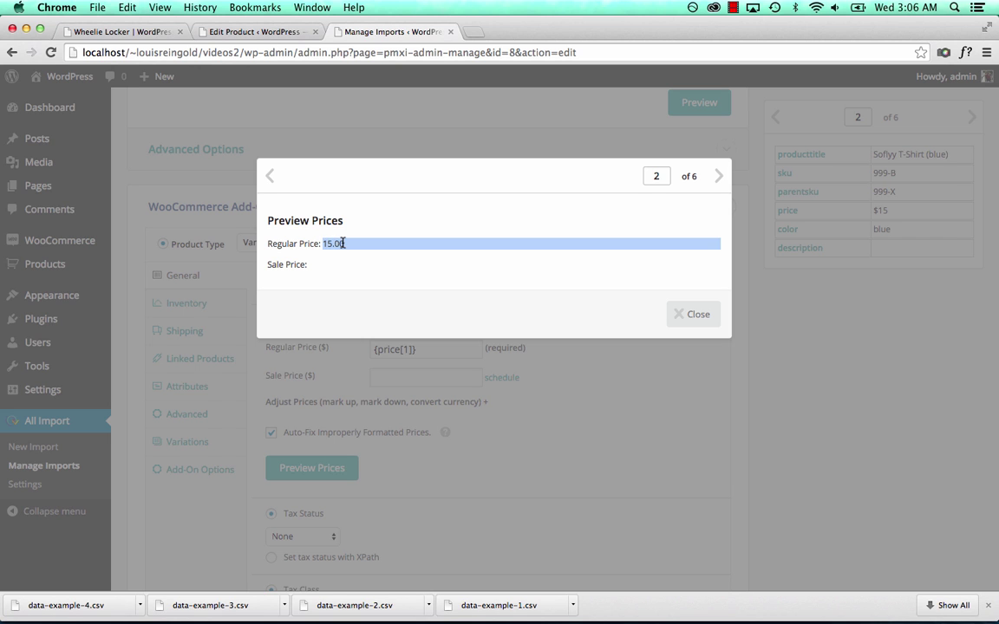
{"action": "left_click", "coordinate": [693, 314]}
Save the updated template and rerun the data_example_1.csv import
{"action": "scroll", "coordinate": [563, 372], "scroll_direction": "down", "scroll_amount": 10}
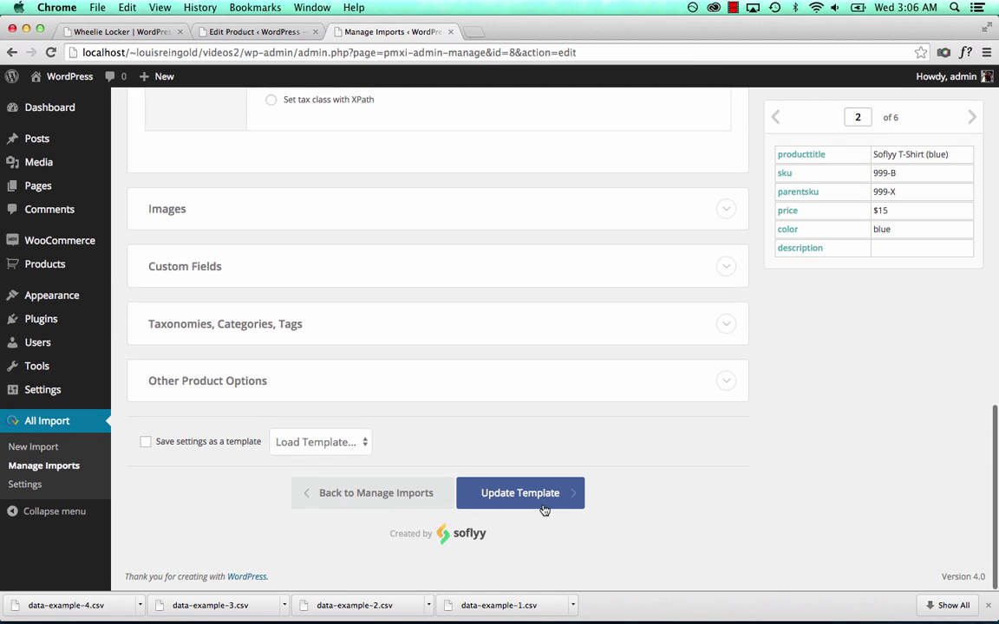
{"action": "left_click", "coordinate": [544, 510]}
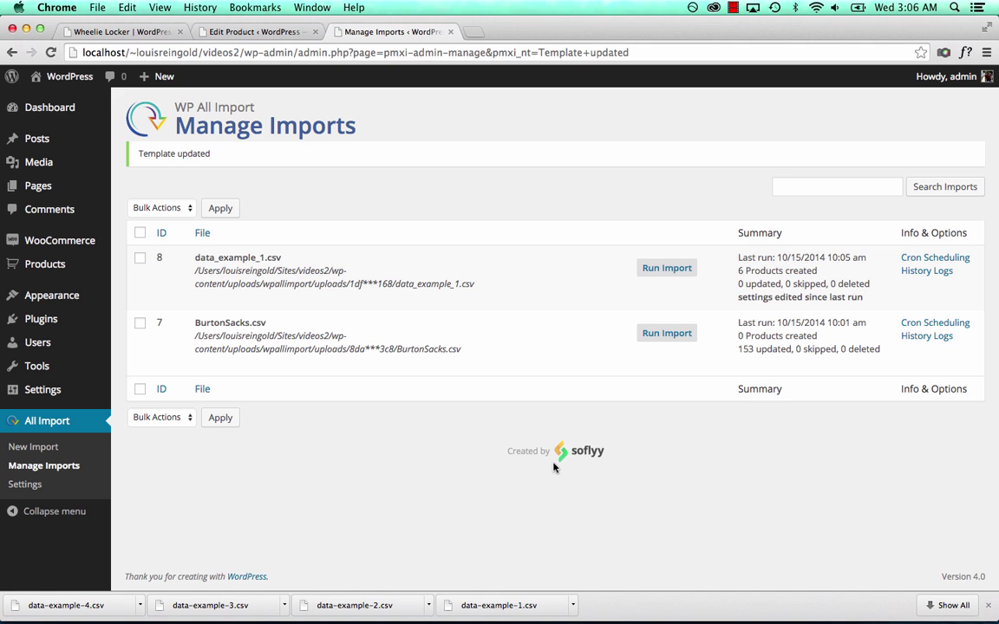
{"action": "left_click", "coordinate": [669, 268]}
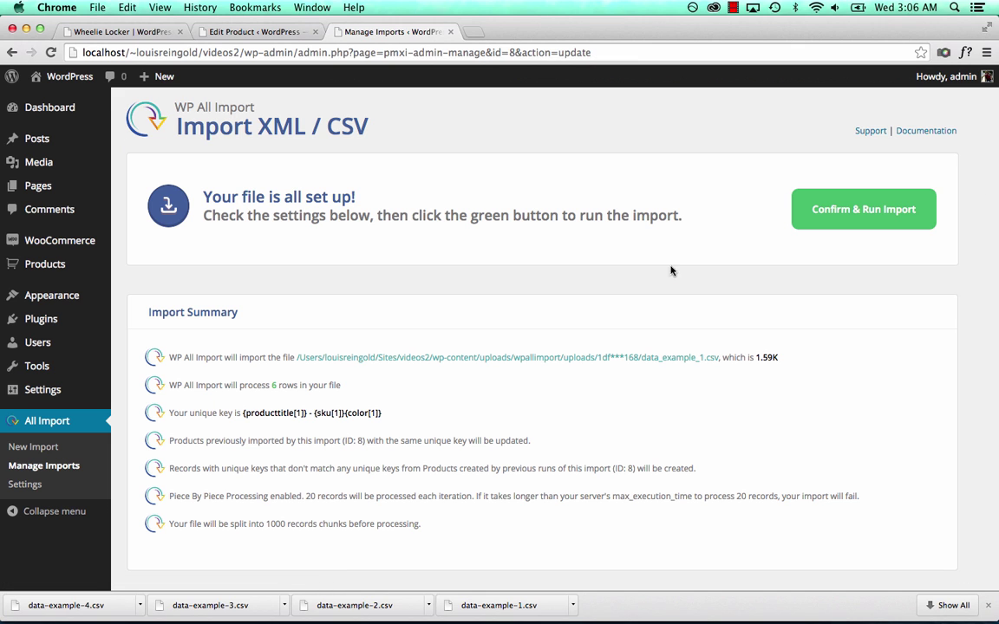
{"action": "left_click", "coordinate": [825, 208]}
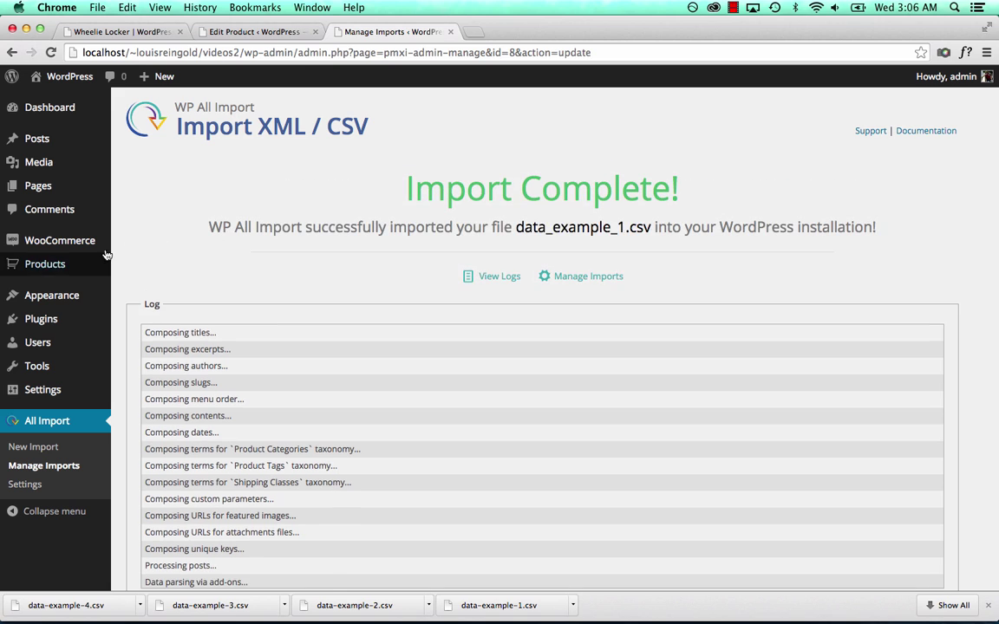
Open the Soflyy T-Shirt from the product list and examine its description and variations
{"action": "left_click", "coordinate": [103, 262]}
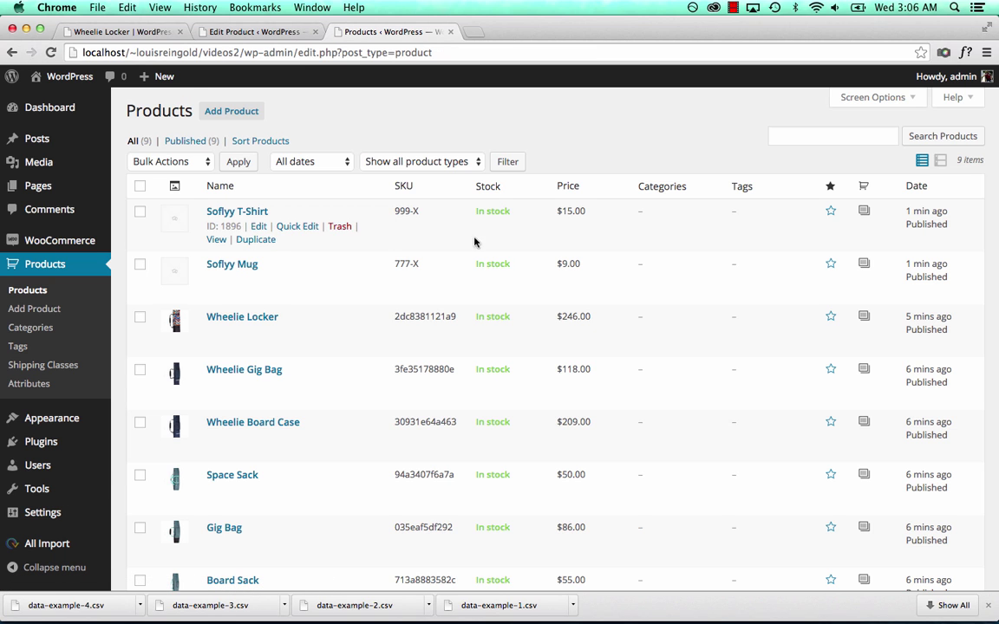
{"action": "left_click", "coordinate": [260, 213]}
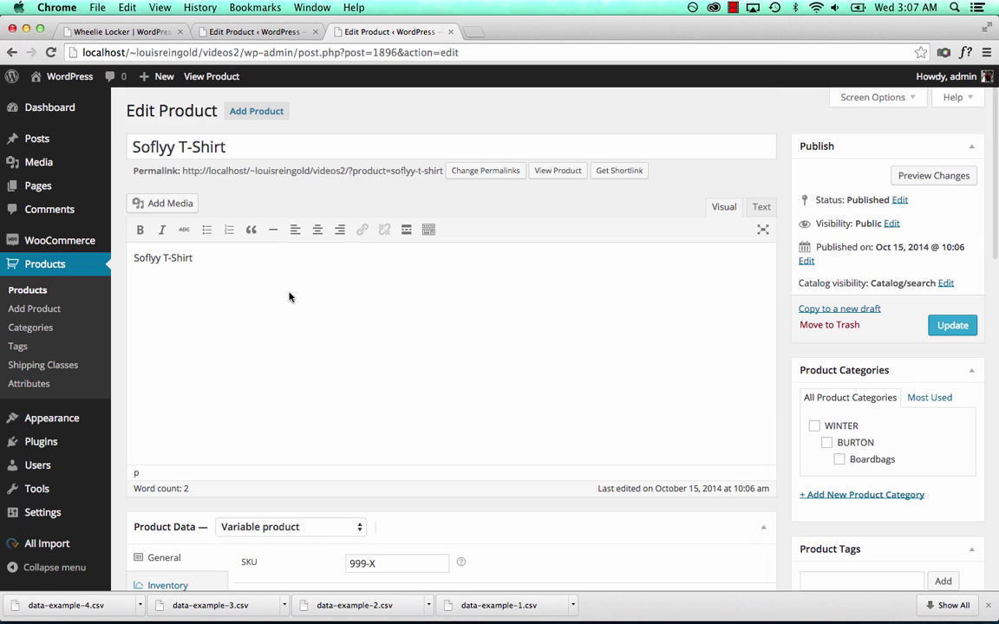
{"action": "scroll", "coordinate": [289, 297], "scroll_direction": "down", "scroll_amount": 5}
{"action": "scroll", "coordinate": [333, 247], "scroll_direction": "up", "scroll_amount": 5}
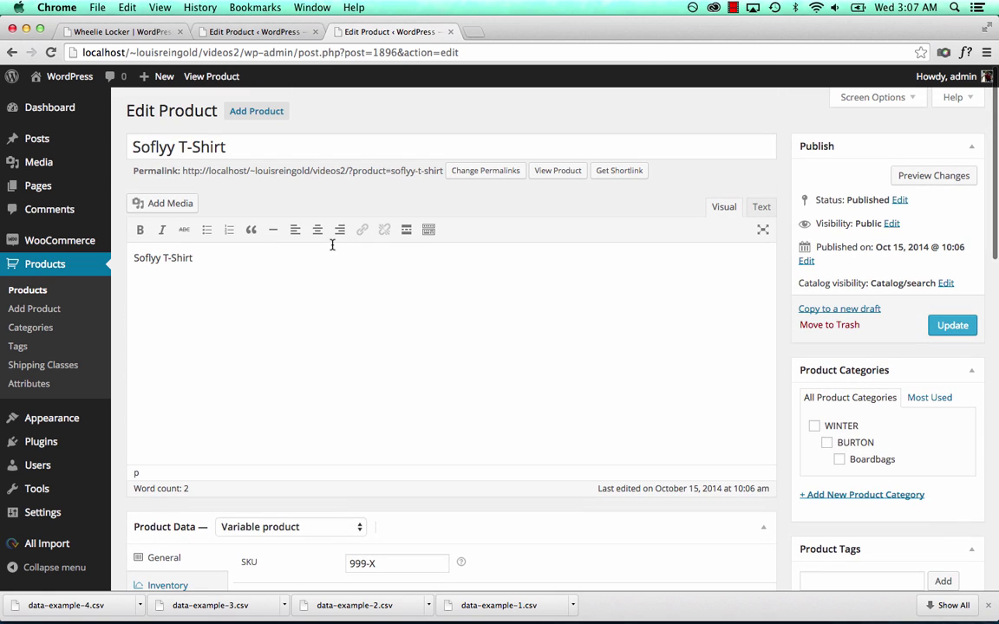
{"action": "left_click", "coordinate": [287, 341]}
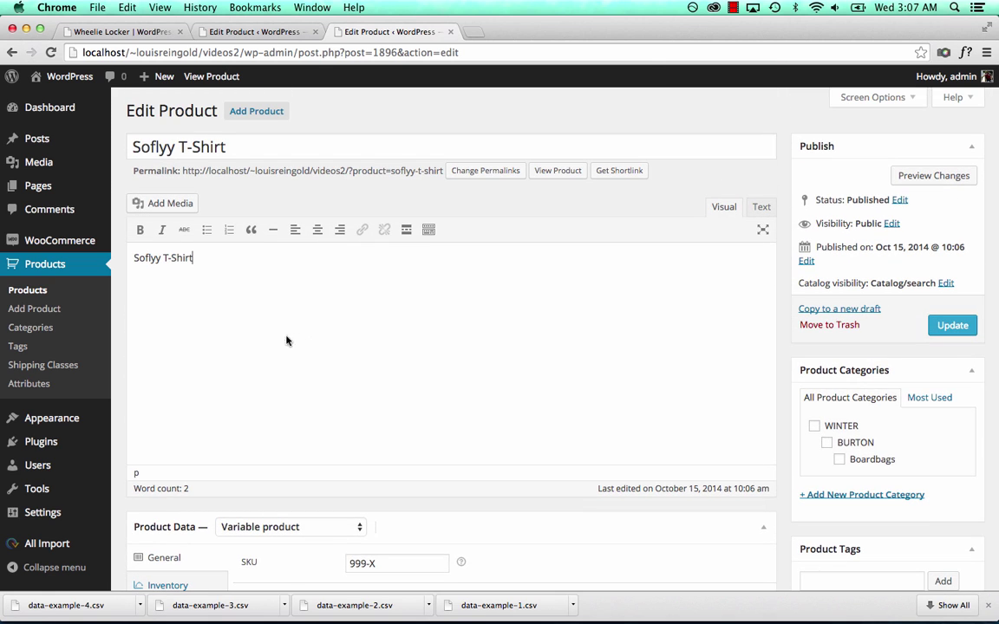
{"action": "scroll", "coordinate": [268, 312], "scroll_direction": "down", "scroll_amount": 5}
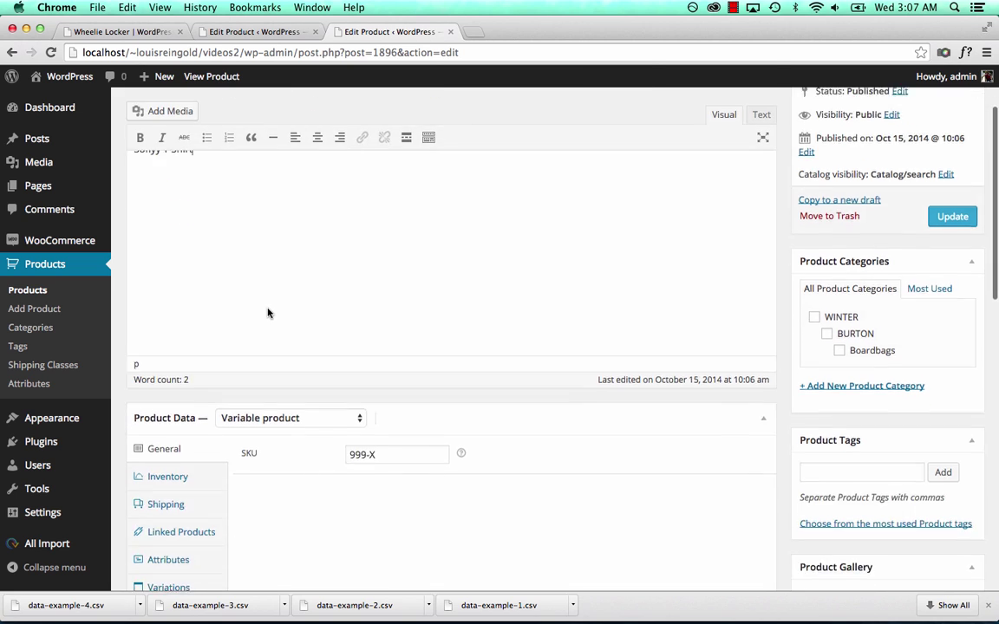
{"action": "left_click", "coordinate": [188, 495]}
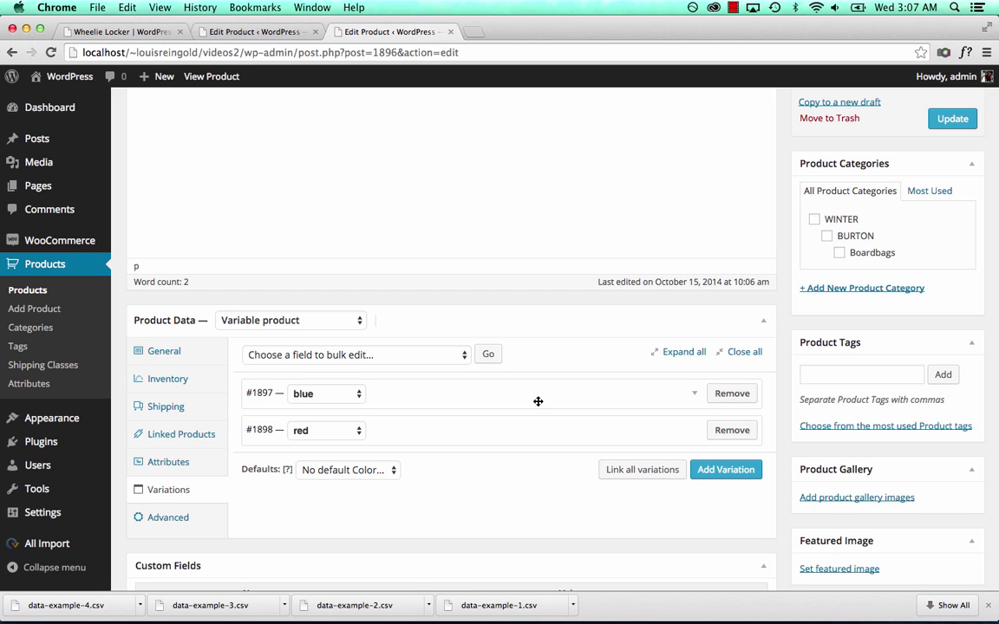
{"action": "scroll", "coordinate": [538, 402], "scroll_direction": "down", "scroll_amount": 5}
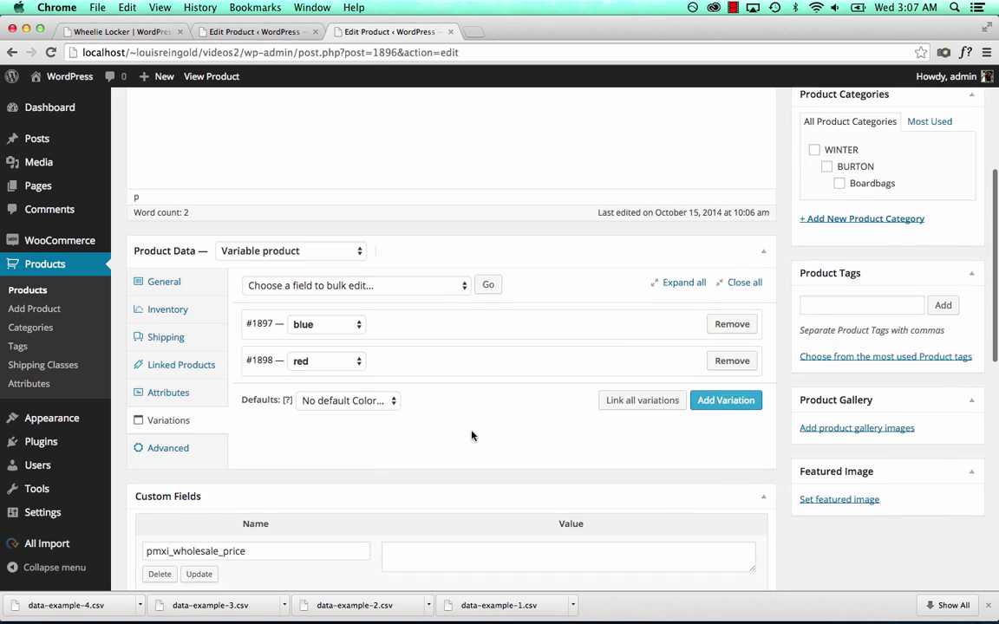
Start a new import, then preview data-example-3.csv and data-example-4.csv in Finder
{"action": "mouse_move", "coordinate": [86, 544]}
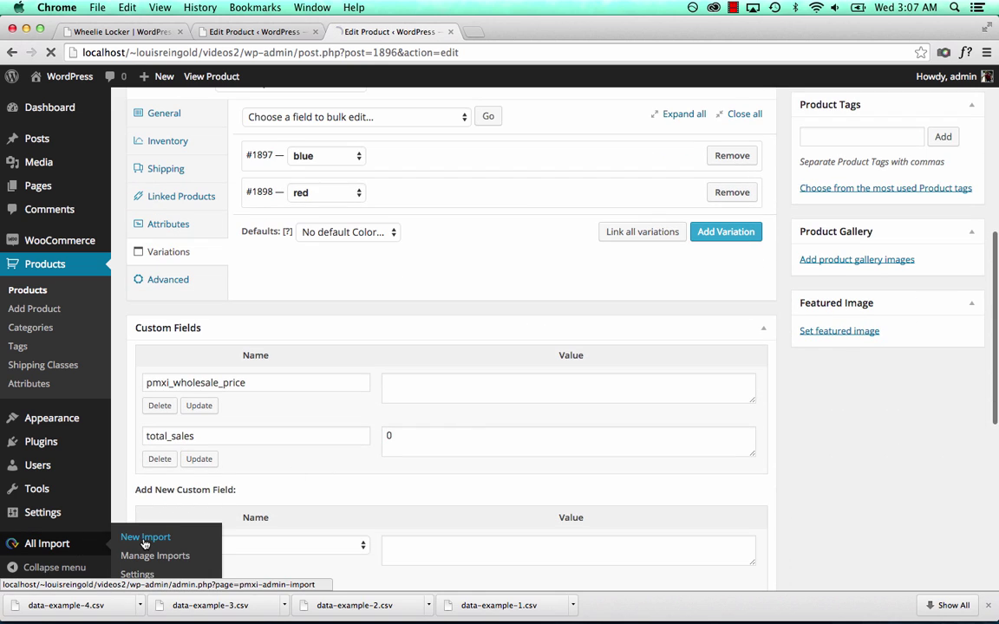
{"action": "left_click", "coordinate": [132, 539]}
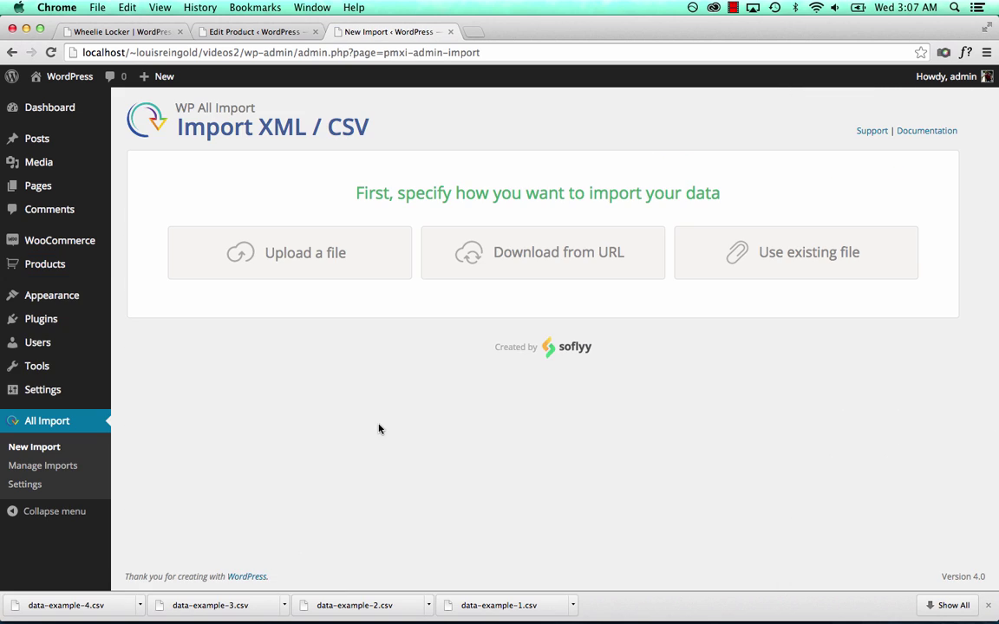
{"action": "key", "text": "F3"}
{"action": "left_click", "coordinate": [726, 185]}
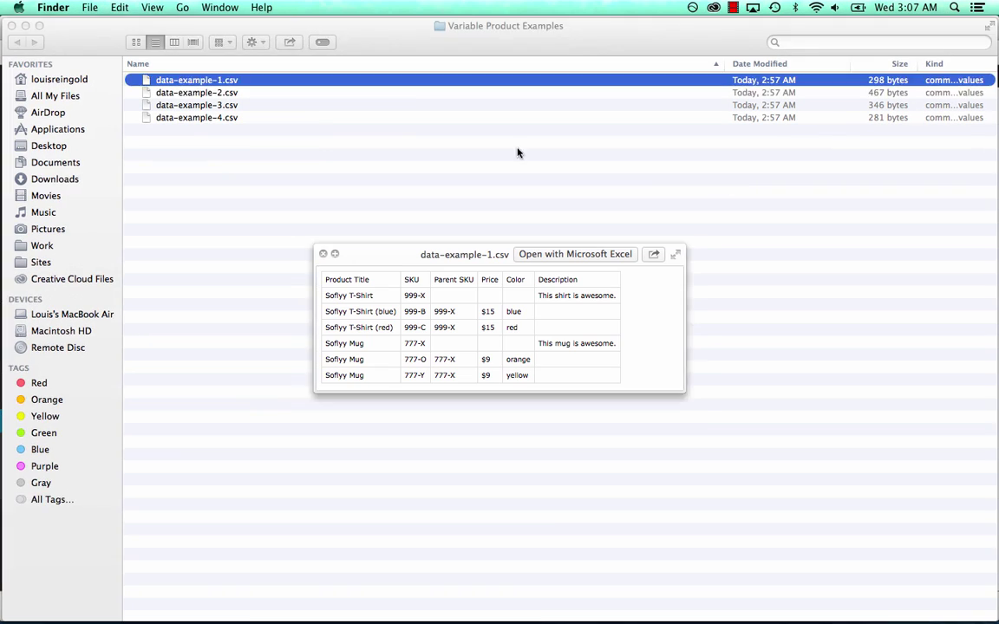
{"action": "left_click", "coordinate": [251, 105]}
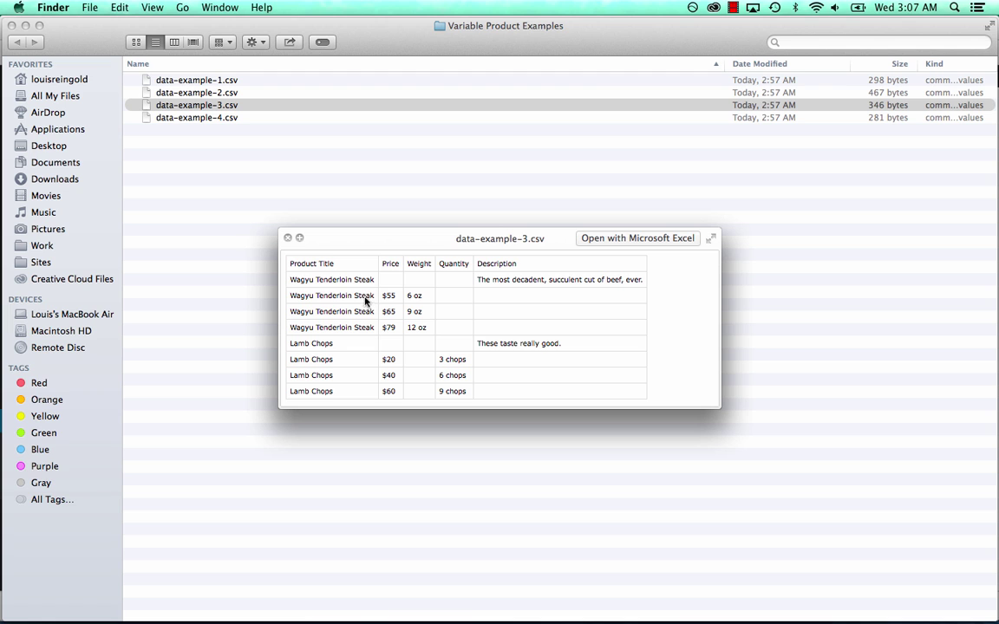
{"action": "key", "text": "space"}
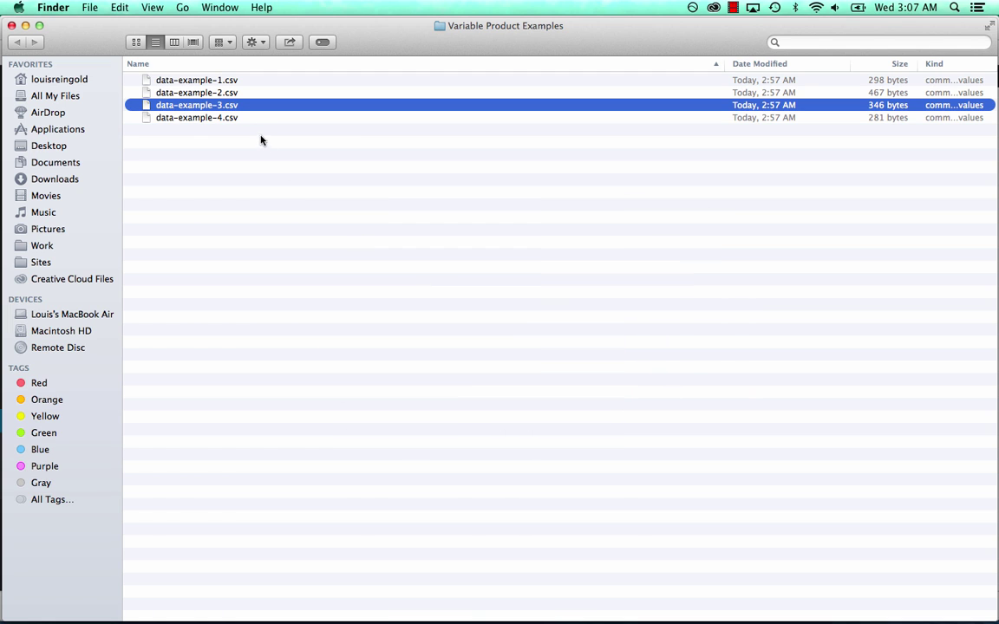
{"action": "left_click", "coordinate": [252, 120]}
{"action": "key", "text": "space"}
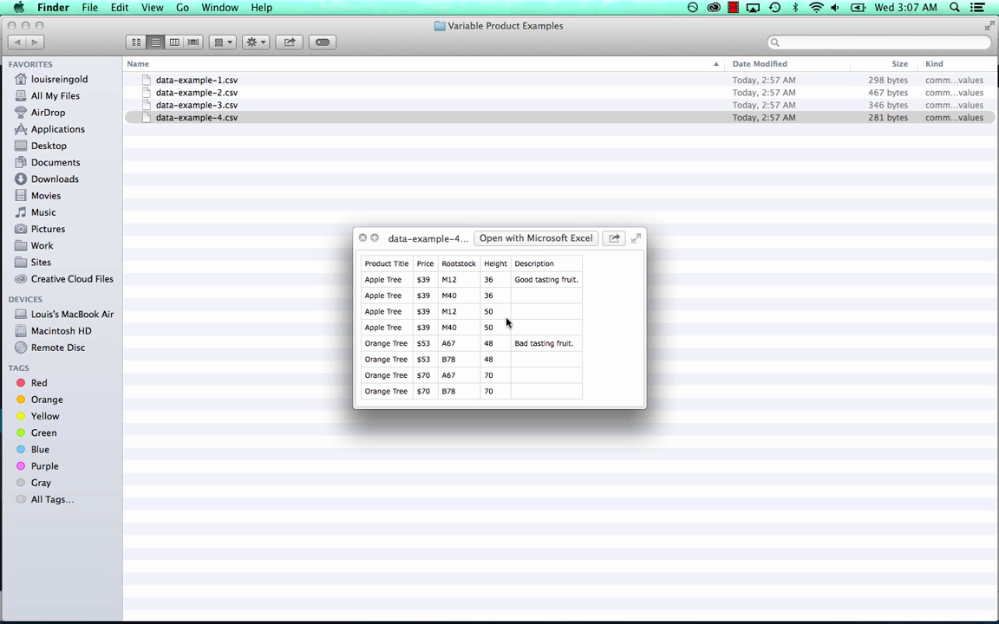
Switch back to Chrome and upload data-example-4.csv from the Variable Product Examples folder as the import file
{"action": "key", "text": "ctrl+Up"}
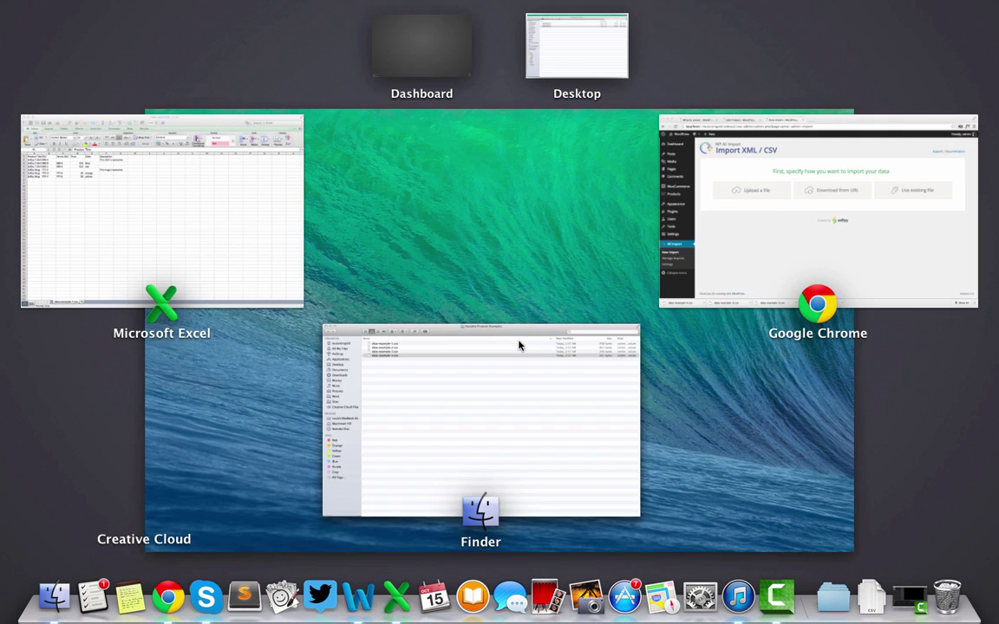
{"action": "left_click", "coordinate": [709, 259]}
{"action": "left_click", "coordinate": [328, 265]}
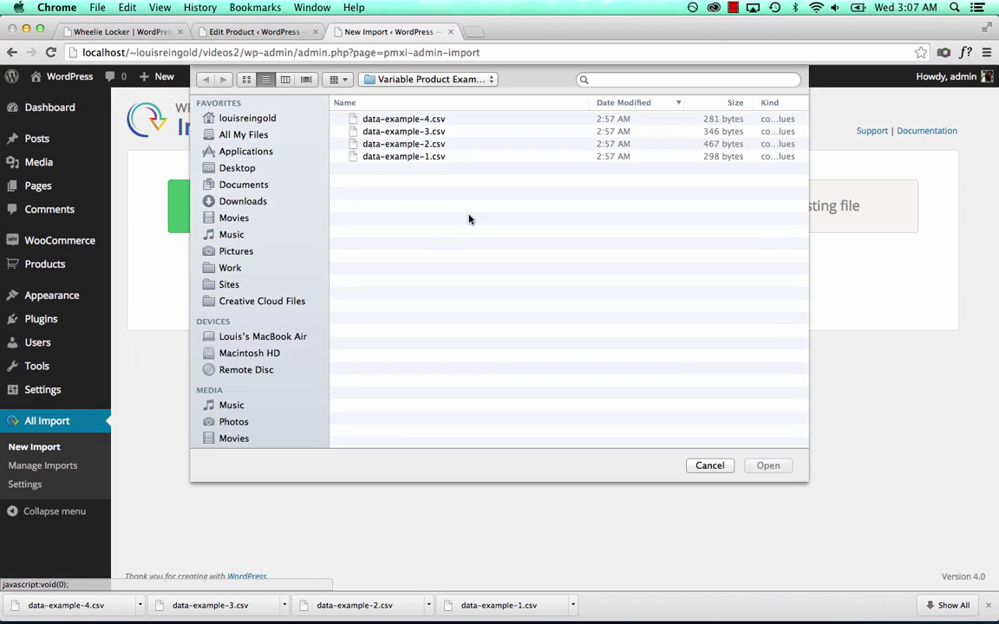
{"action": "left_click", "coordinate": [413, 122]}
{"action": "double_click", "coordinate": [413, 121]}
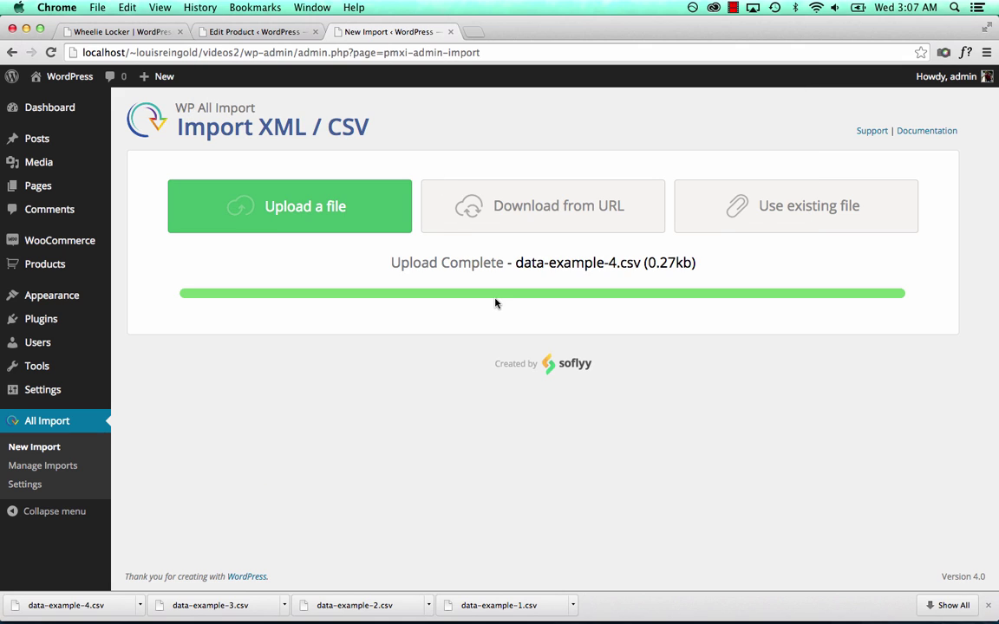
Set the import to create new WooCommerce Products for each record and continue to the record review
{"action": "left_click", "coordinate": [442, 459]}
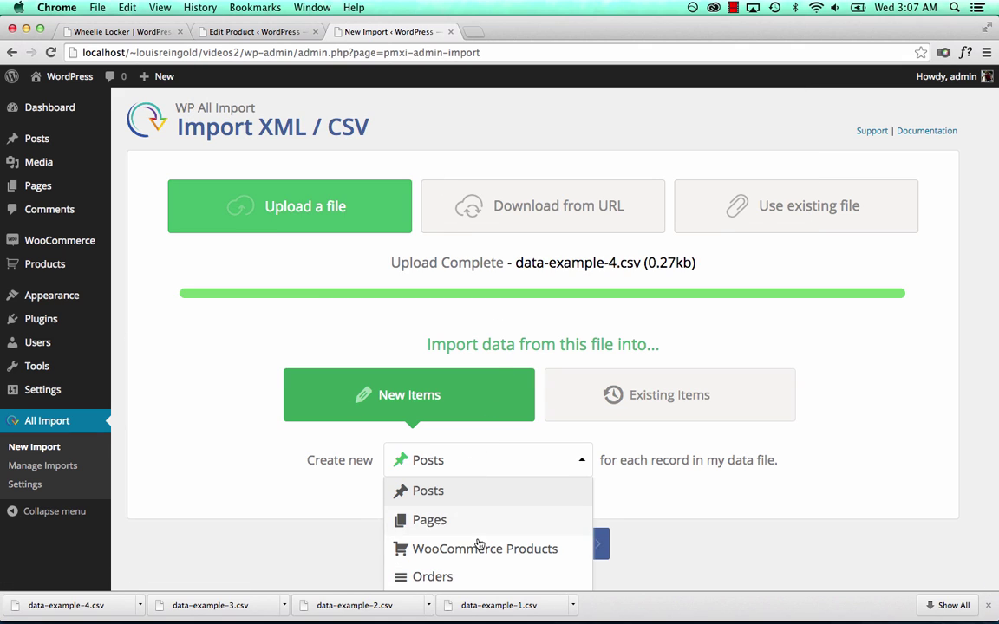
{"action": "left_click", "coordinate": [460, 548]}
{"action": "left_click", "coordinate": [562, 542]}
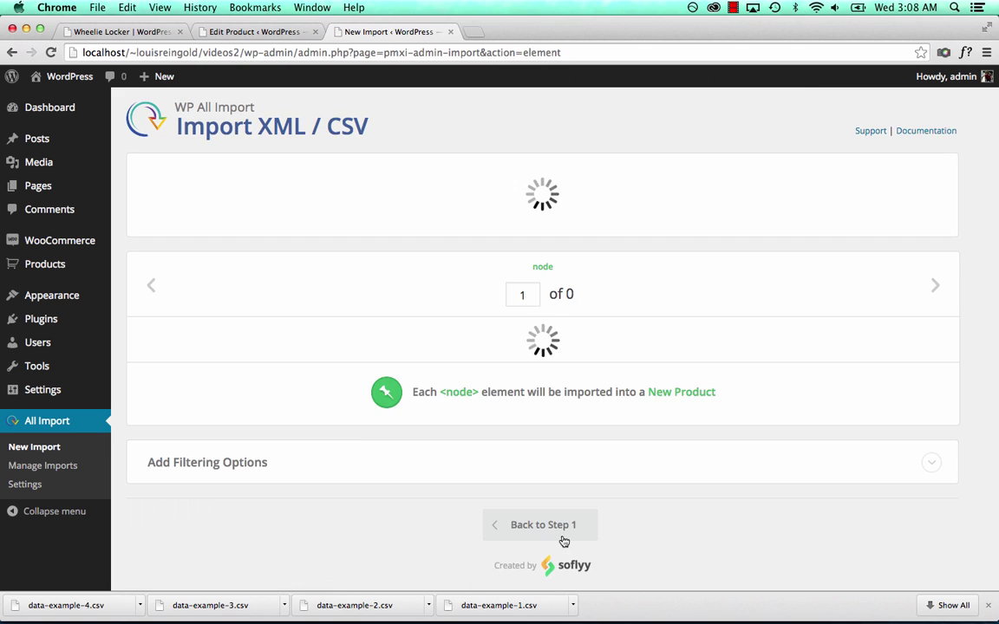
Continue to the import template and map the producttitle element to both the product title and the content
{"action": "left_click", "coordinate": [881, 201]}
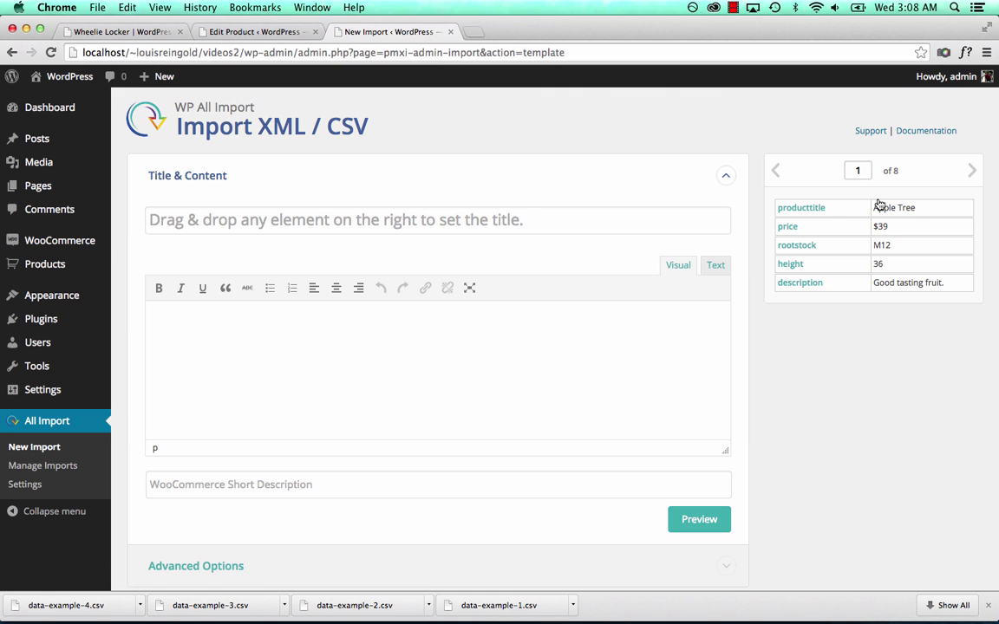
{"action": "left_click_drag", "start_coordinate": [880, 205], "coordinate": [555, 222]}
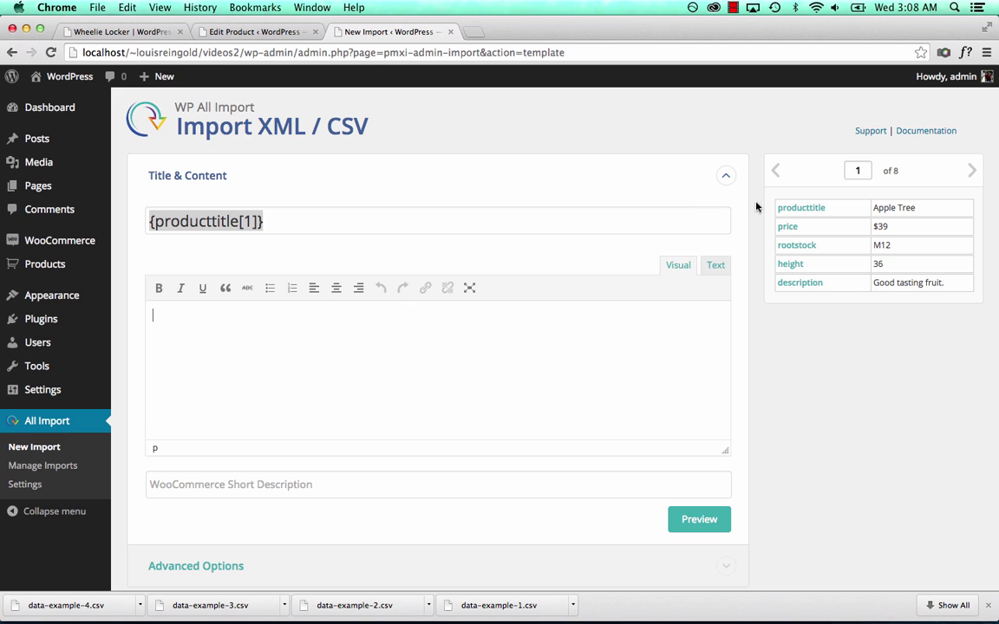
{"action": "left_click_drag", "start_coordinate": [802, 207], "coordinate": [498, 351]}
Set the WooCommerce Add-On product type to Variable product and map {price[1]} to the regular price
{"action": "scroll", "coordinate": [433, 351], "scroll_direction": "down", "scroll_amount": 5}
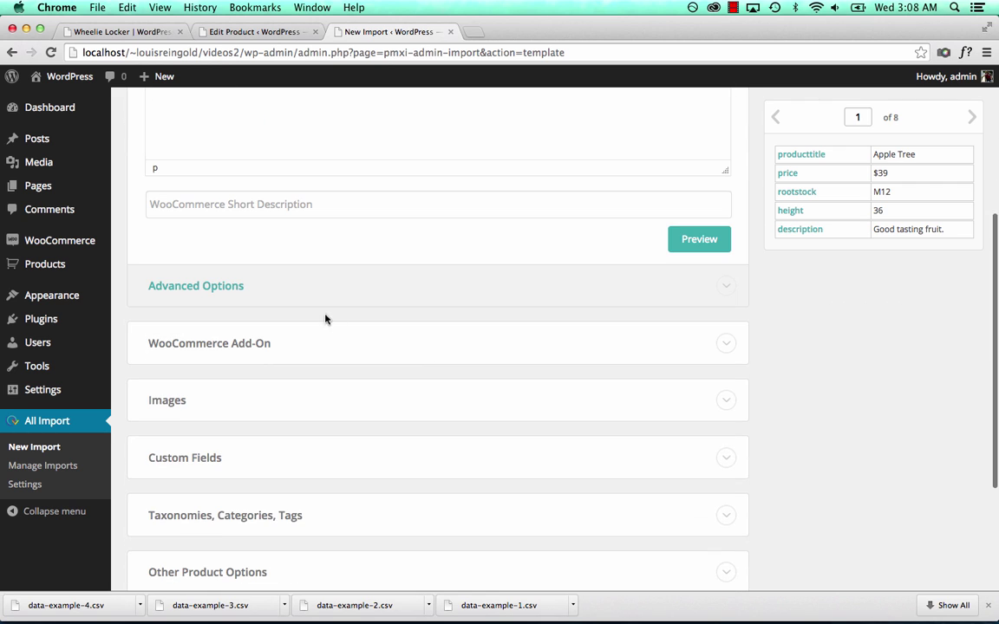
{"action": "left_click", "coordinate": [304, 347]}
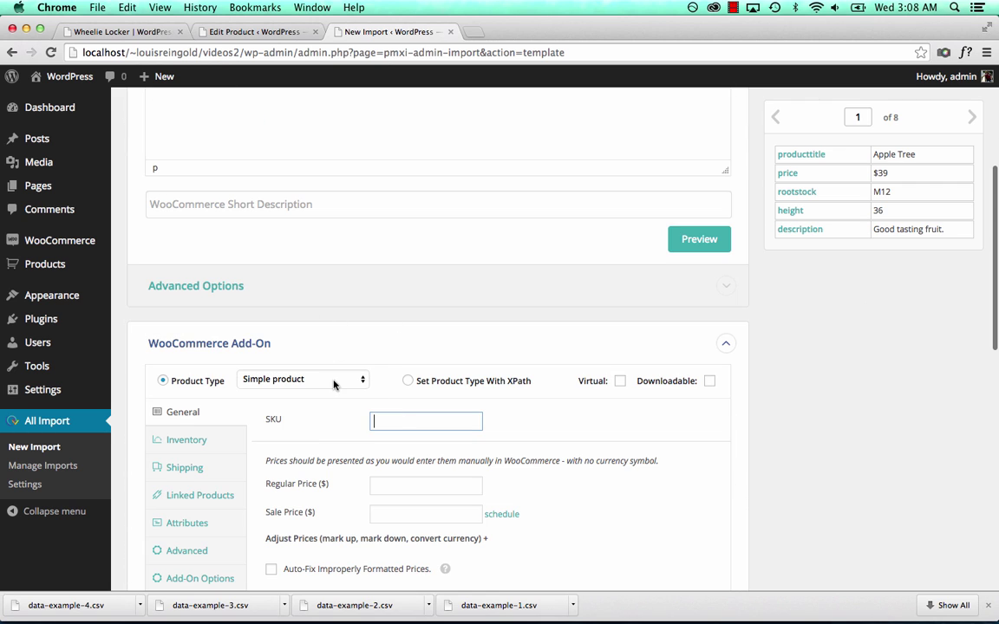
{"action": "left_click", "coordinate": [335, 381]}
{"action": "left_click", "coordinate": [288, 413]}
{"action": "left_click", "coordinate": [389, 418]}
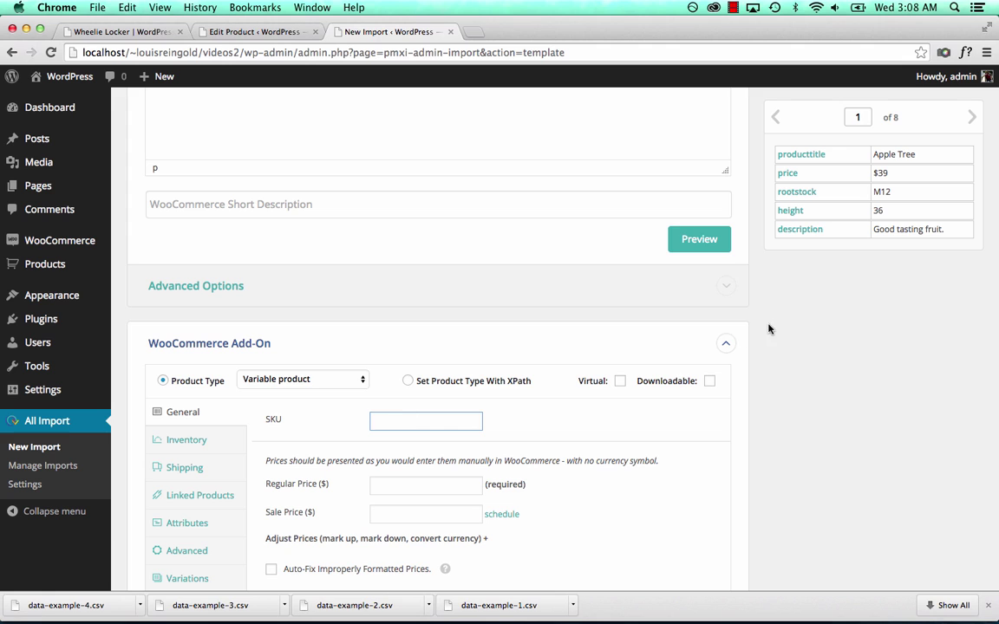
{"action": "scroll", "coordinate": [789, 303], "scroll_direction": "down", "scroll_amount": 1}
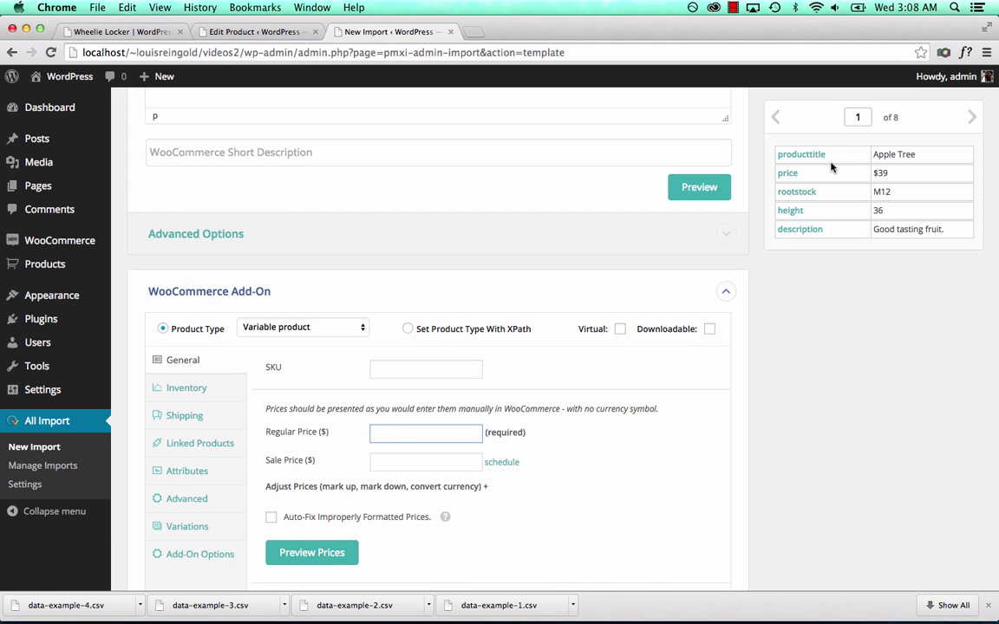
{"action": "left_click", "coordinate": [792, 176]}
{"action": "left_click_drag", "start_coordinate": [792, 176], "coordinate": [416, 434]}
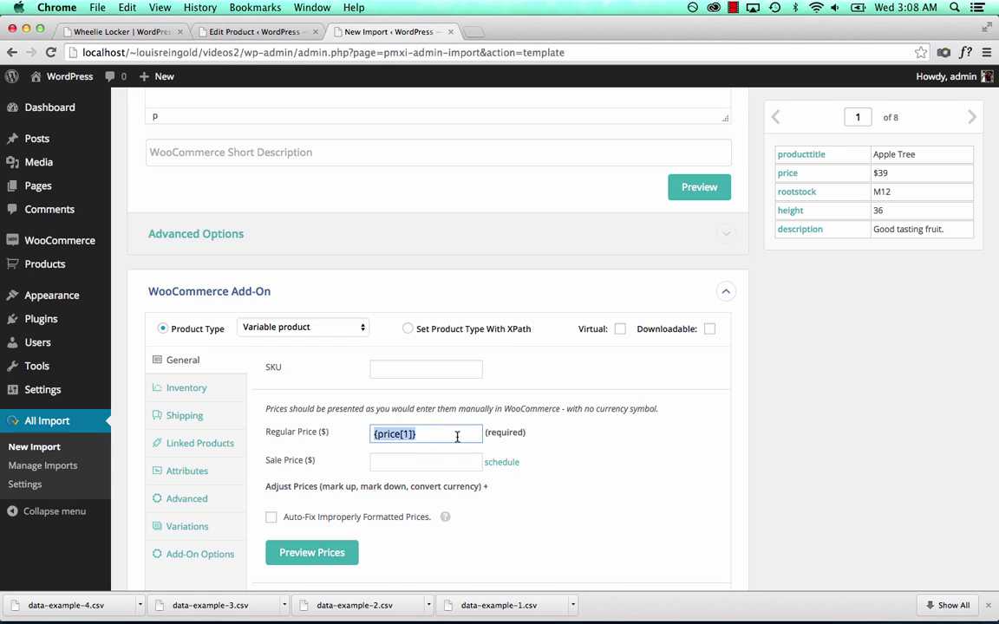
Add two product attributes: Rootstock with the value {rootstock[1]} and Height with the value {height[1]}
{"action": "left_click", "coordinate": [199, 388]}
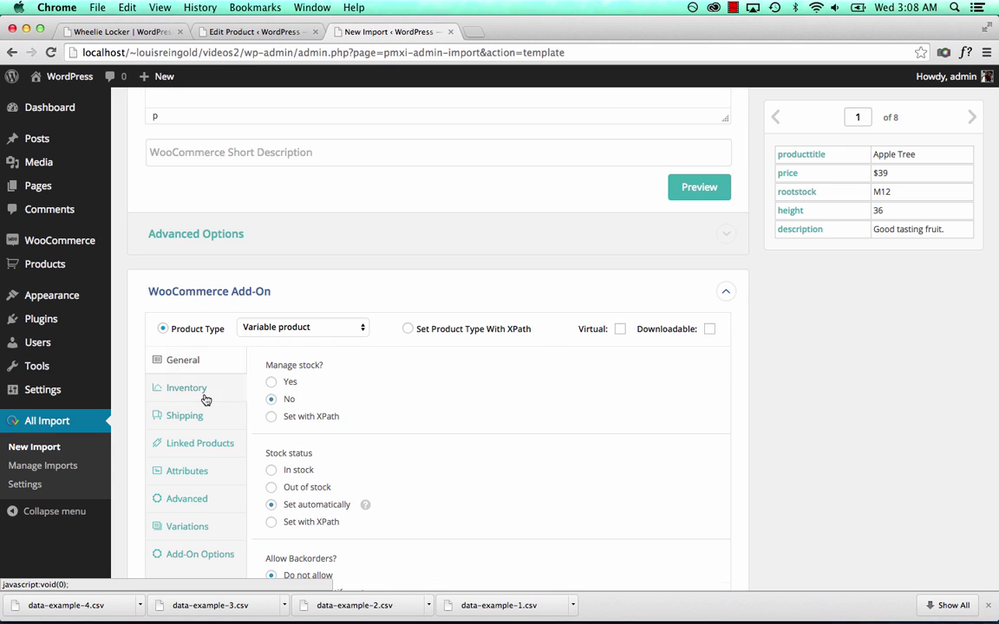
{"action": "left_click", "coordinate": [271, 471]}
{"action": "left_click", "coordinate": [187, 471]}
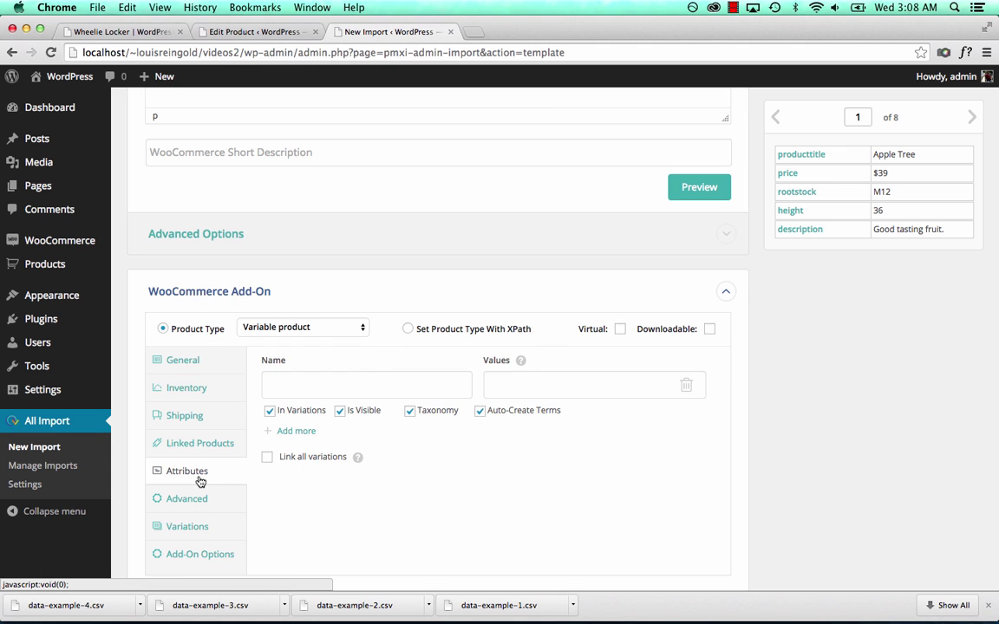
{"action": "left_click_drag", "start_coordinate": [797, 192], "coordinate": [620, 395]}
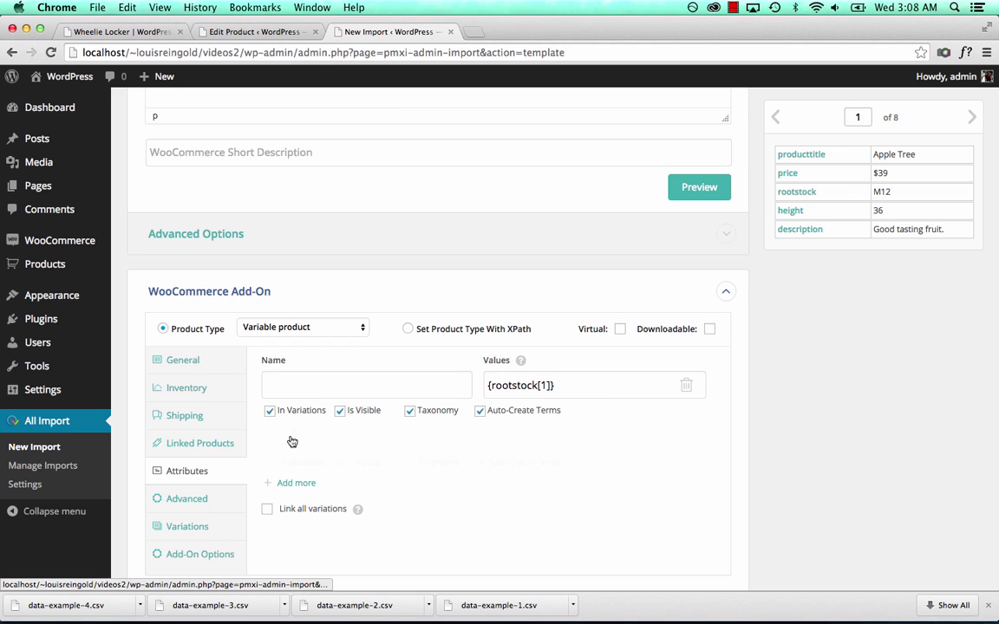
{"action": "left_click", "coordinate": [294, 432]}
{"action": "left_click_drag", "start_coordinate": [795, 210], "coordinate": [612, 437]}
{"action": "left_click", "coordinate": [418, 389]}
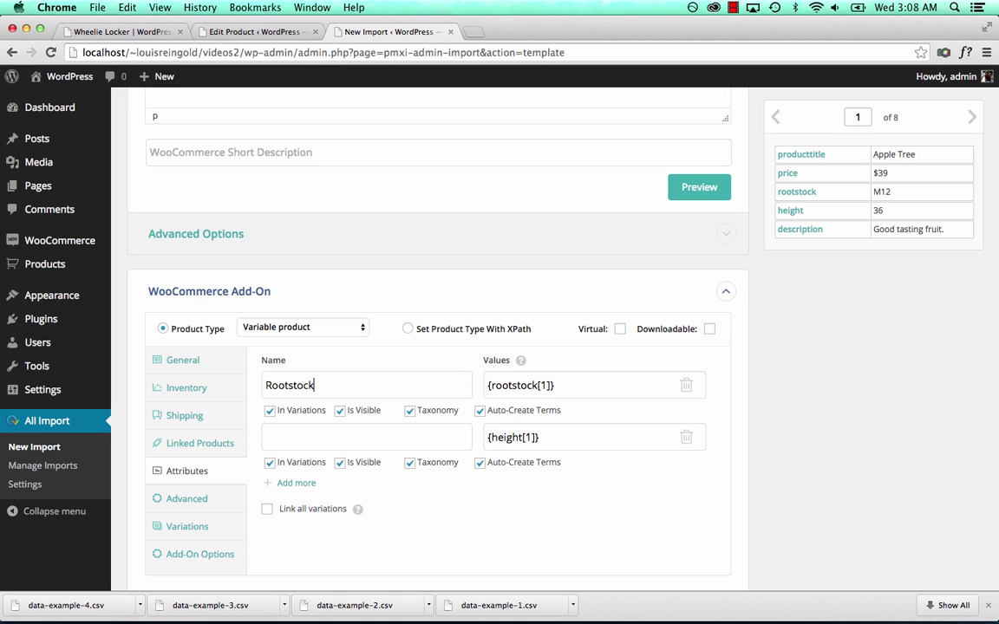
{"action": "left_click", "coordinate": [401, 442]}
{"action": "type", "text": "Height"}
{"action": "scroll", "coordinate": [424, 483], "scroll_direction": "down", "scroll_amount": 1}
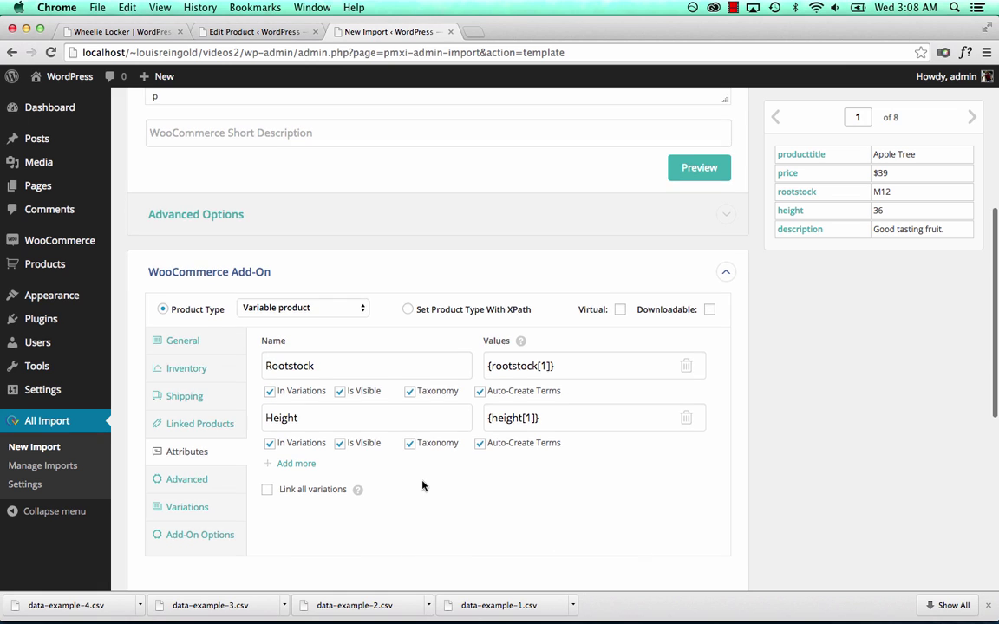
In the Variations settings, choose same-title variations without parent products and map {producttitle[1]} to Product Title
{"action": "left_click", "coordinate": [213, 512]}
{"action": "scroll", "coordinate": [417, 433], "scroll_direction": "down", "scroll_amount": 2}
{"action": "scroll", "coordinate": [418, 434], "scroll_direction": "down", "scroll_amount": 2}
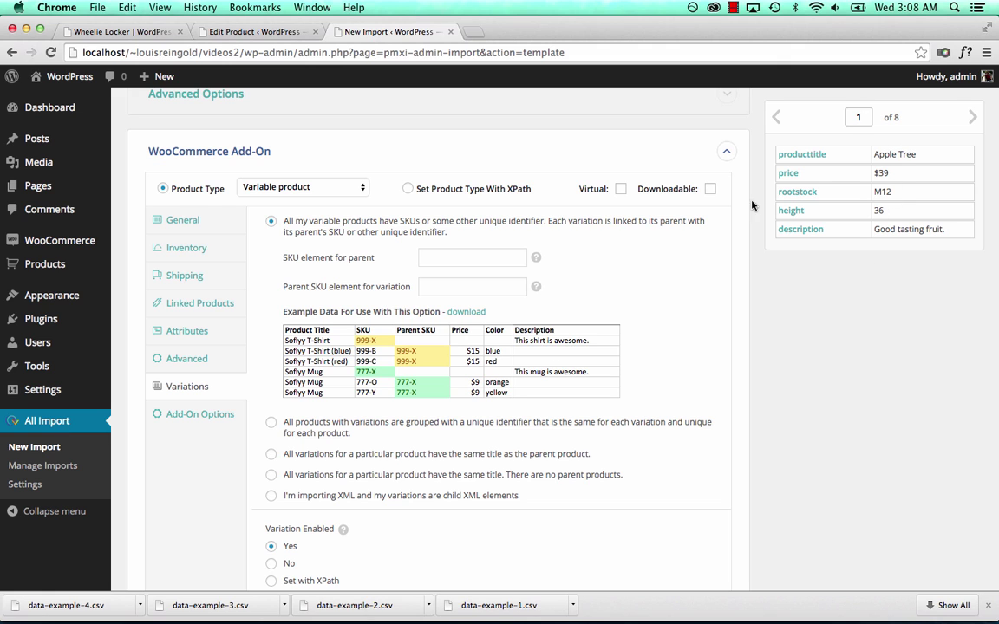
{"action": "left_click", "coordinate": [271, 474]}
{"action": "left_click", "coordinate": [412, 331]}
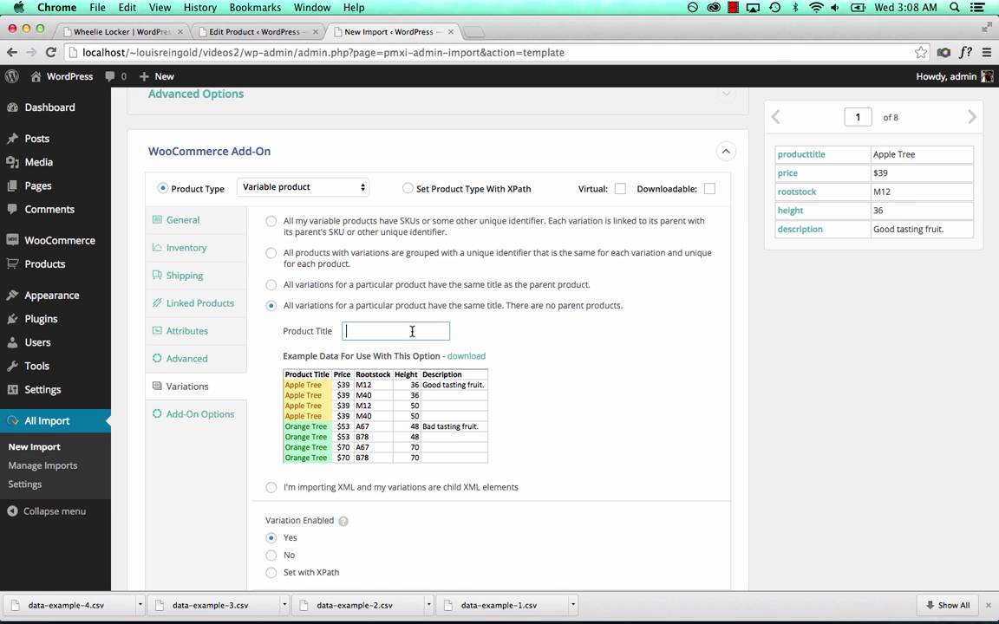
{"action": "left_click", "coordinate": [809, 158]}
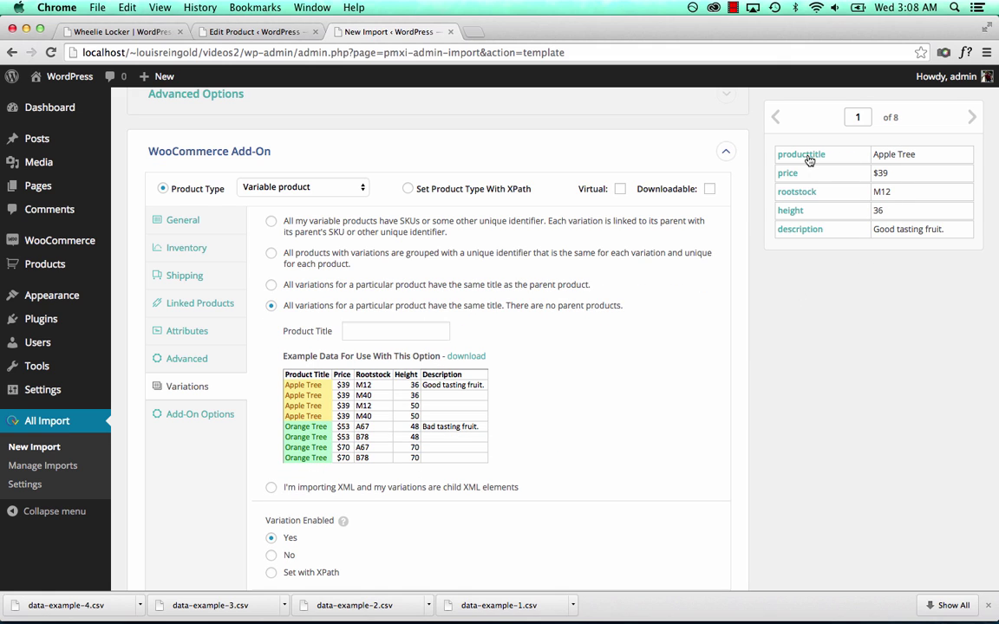
{"action": "left_click_drag", "start_coordinate": [801, 156], "coordinate": [408, 331]}
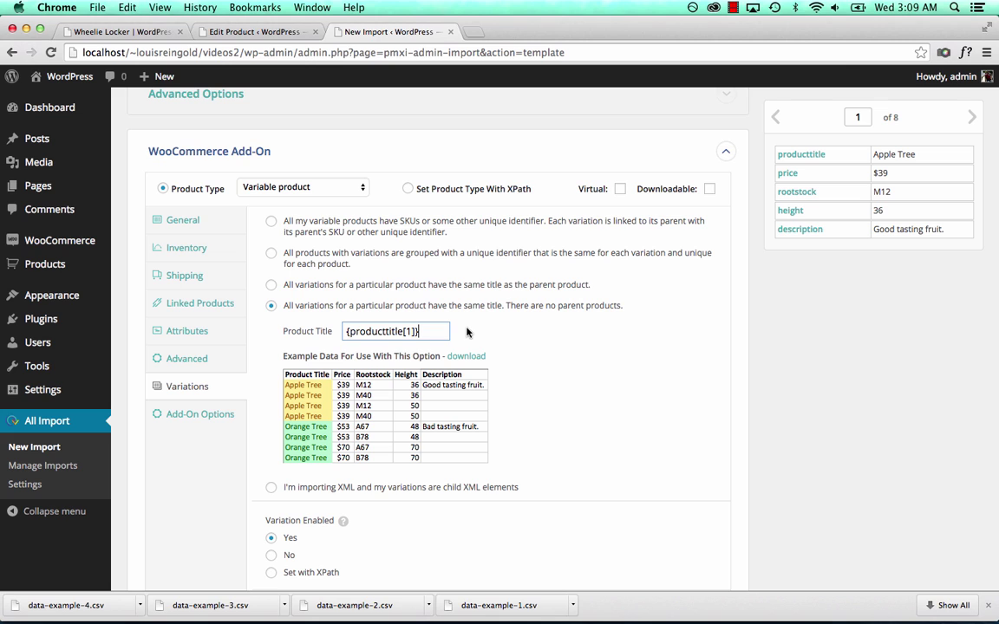
Switch the variations to grouping by a unique identifier, map {producttitle[1]} to it, and page through the records up to record 8
{"action": "left_click", "coordinate": [420, 257]}
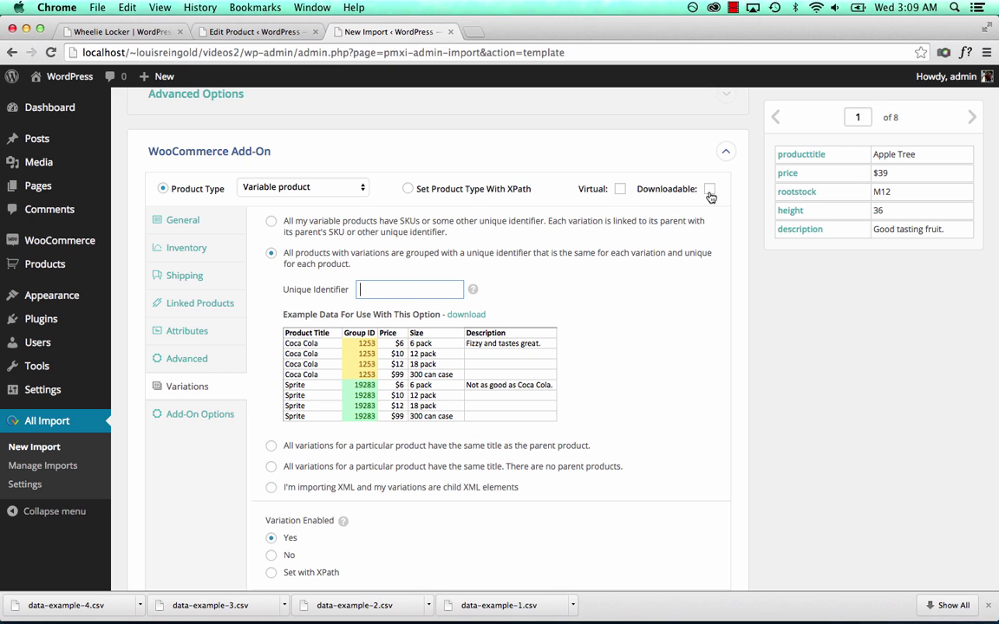
{"action": "left_click_drag", "start_coordinate": [811, 155], "coordinate": [416, 293]}
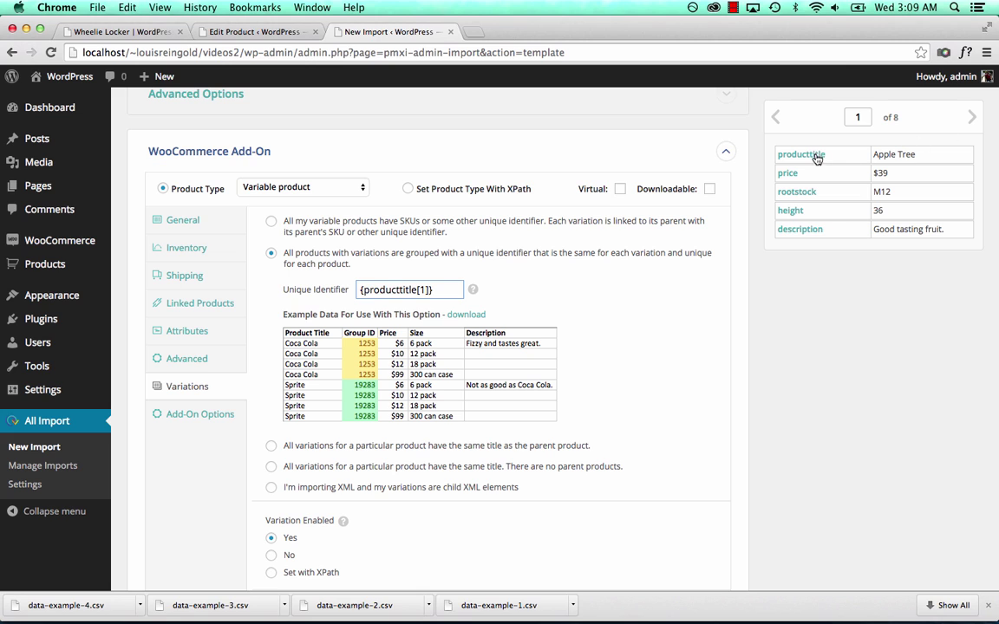
{"action": "left_click", "coordinate": [972, 120]}
{"action": "left_click", "coordinate": [972, 119]}
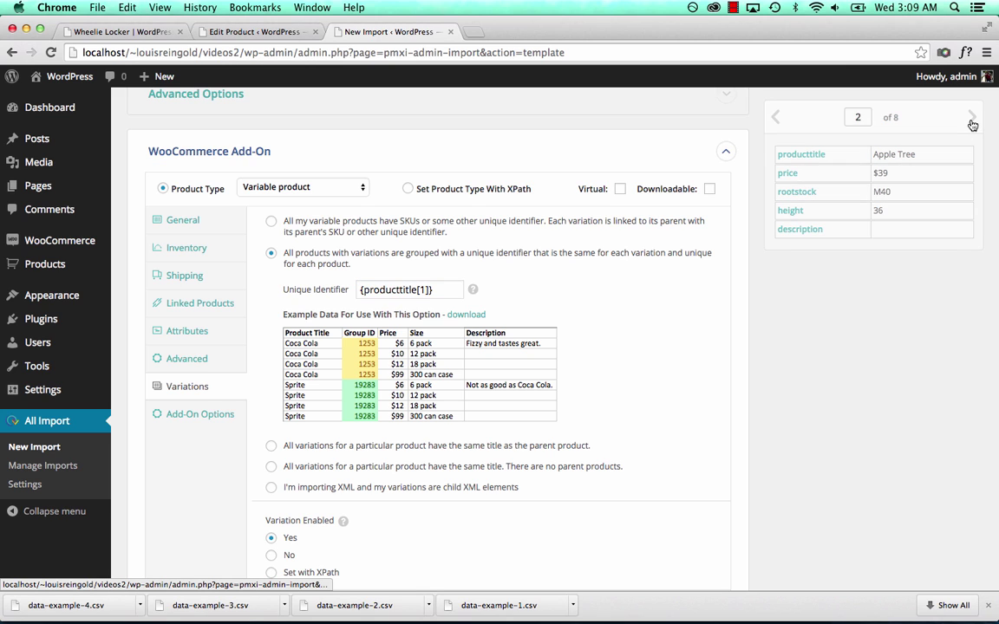
{"action": "left_click", "coordinate": [972, 119]}
{"action": "left_click", "coordinate": [972, 119]}
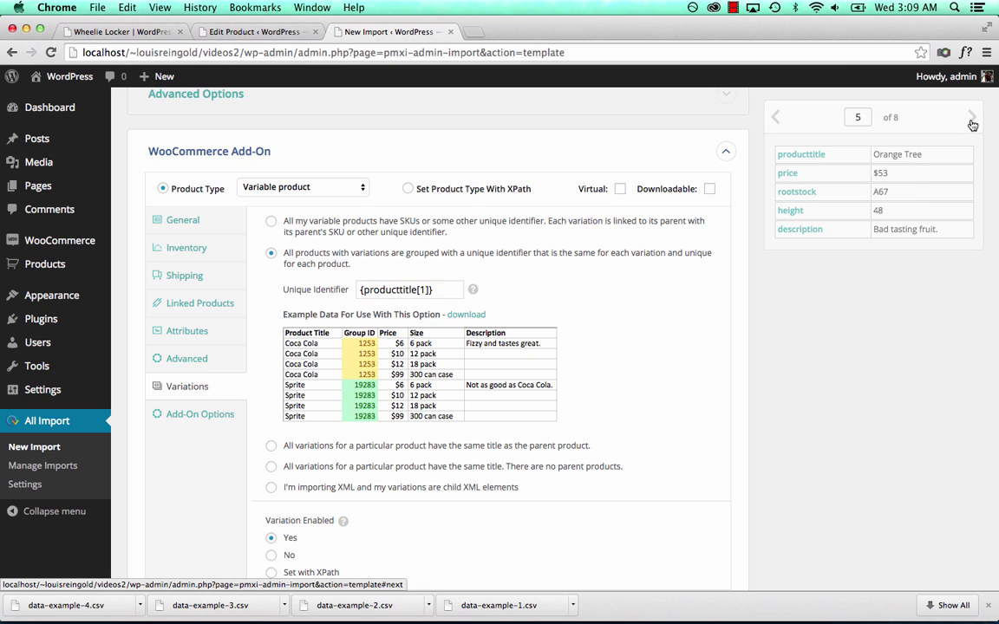
{"action": "left_click", "coordinate": [972, 120]}
{"action": "left_click", "coordinate": [972, 119]}
{"action": "left_click", "coordinate": [972, 121]}
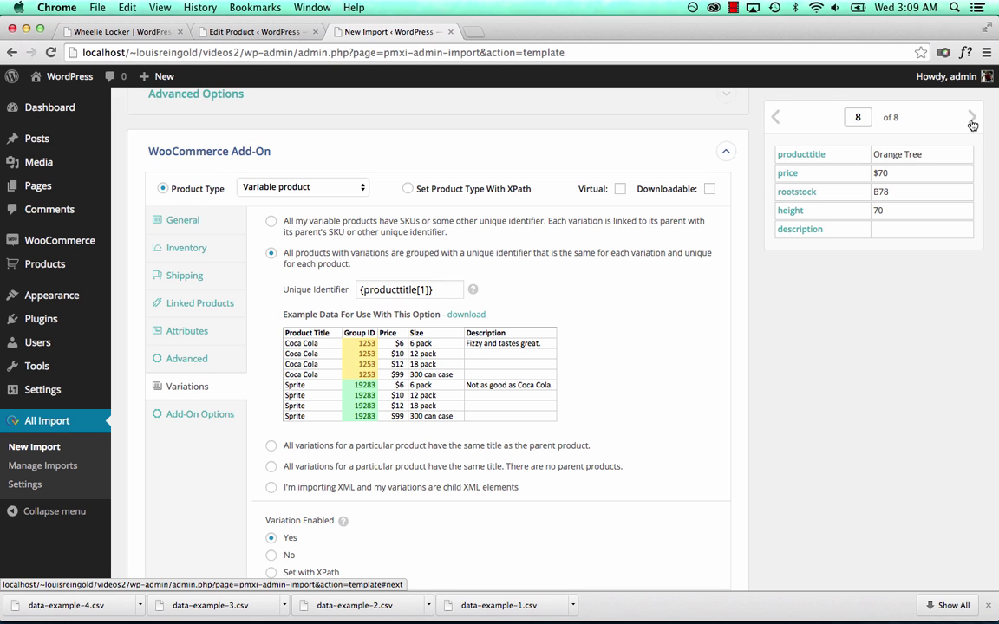
Continue to the import options, auto-detect the unique identifier, and confirm and run the import
{"action": "scroll", "coordinate": [801, 356], "scroll_direction": "down", "scroll_amount": 10}
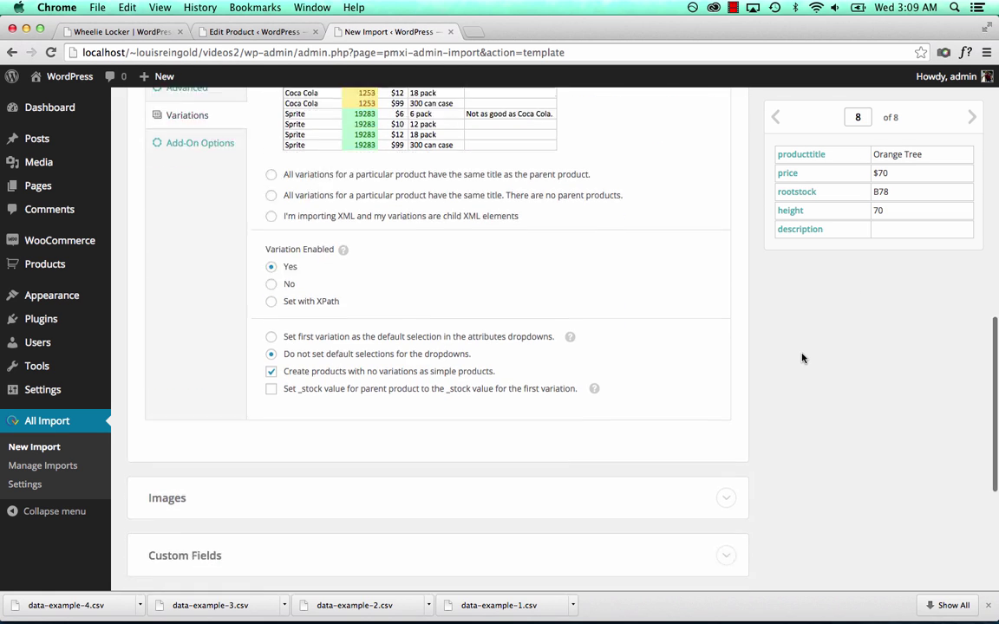
{"action": "left_click", "coordinate": [535, 494]}
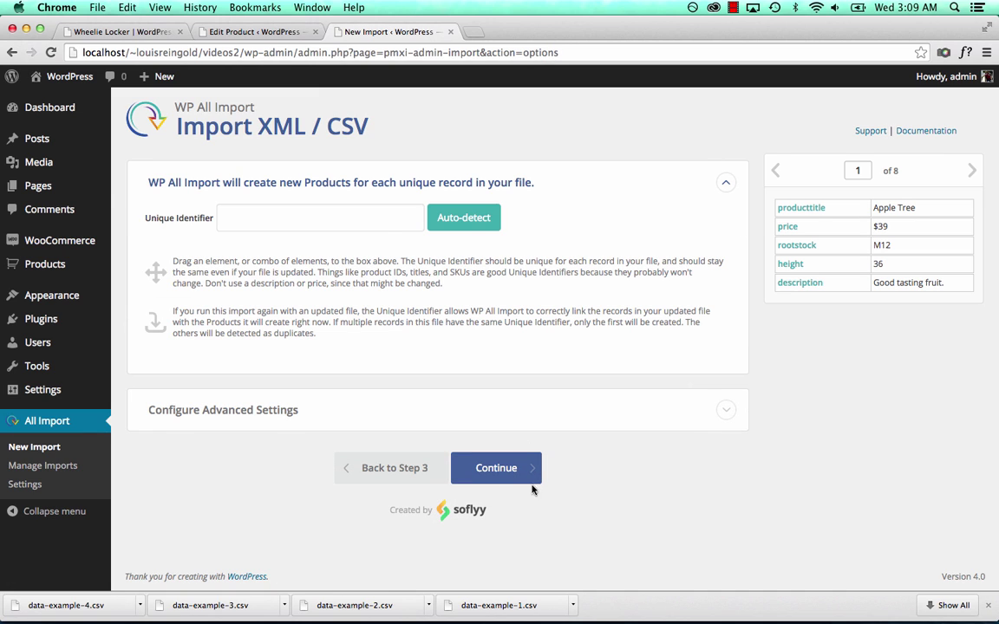
{"action": "left_click", "coordinate": [463, 218]}
{"action": "left_click", "coordinate": [512, 468]}
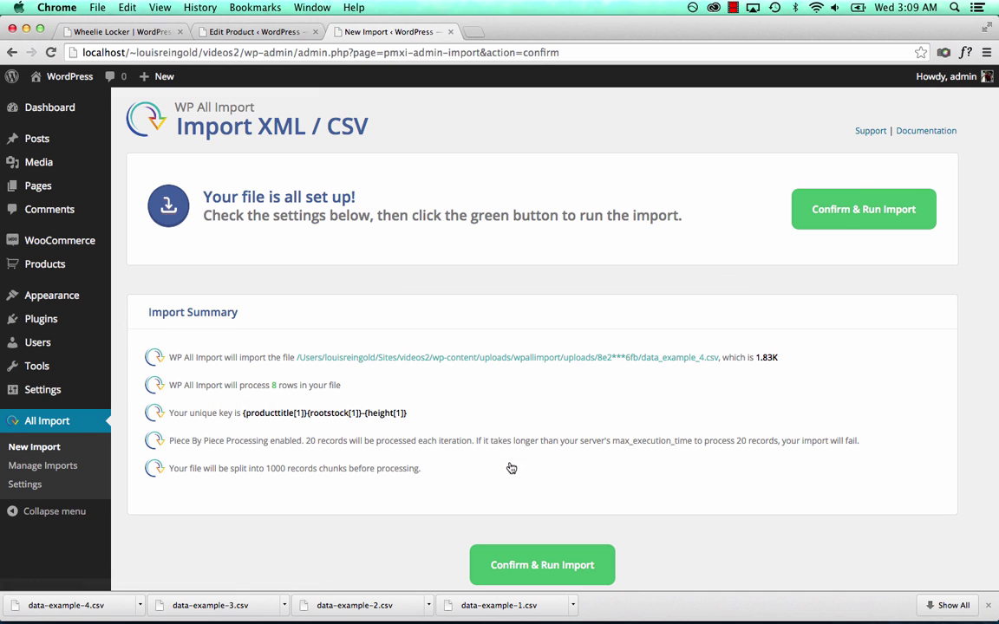
{"action": "left_click", "coordinate": [845, 216]}
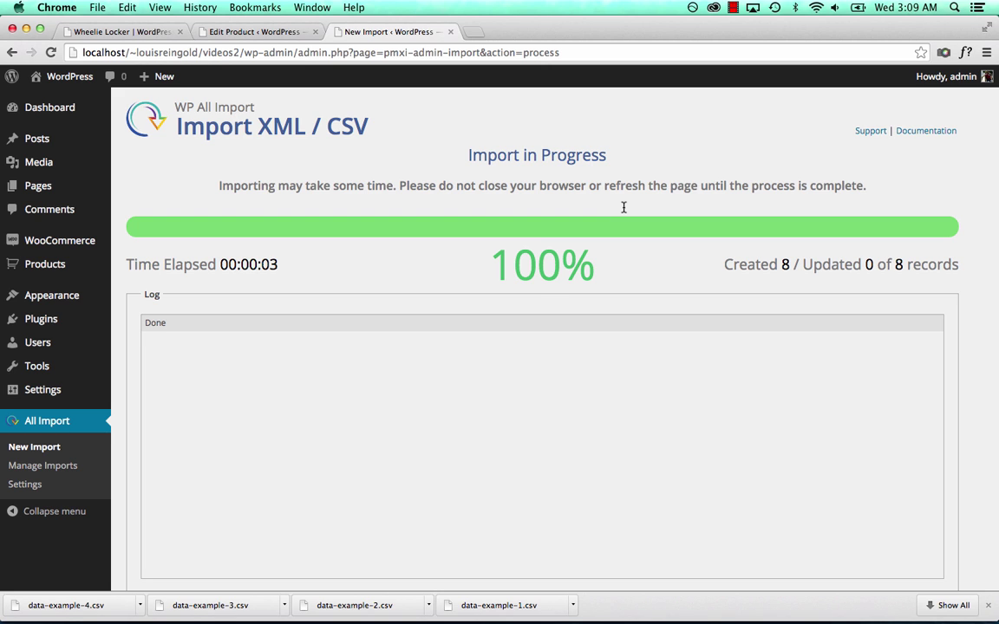
View the imported Orange Tree product in the shop and select rootstock A67 and height 48 to check its price
{"action": "left_click", "coordinate": [52, 272]}
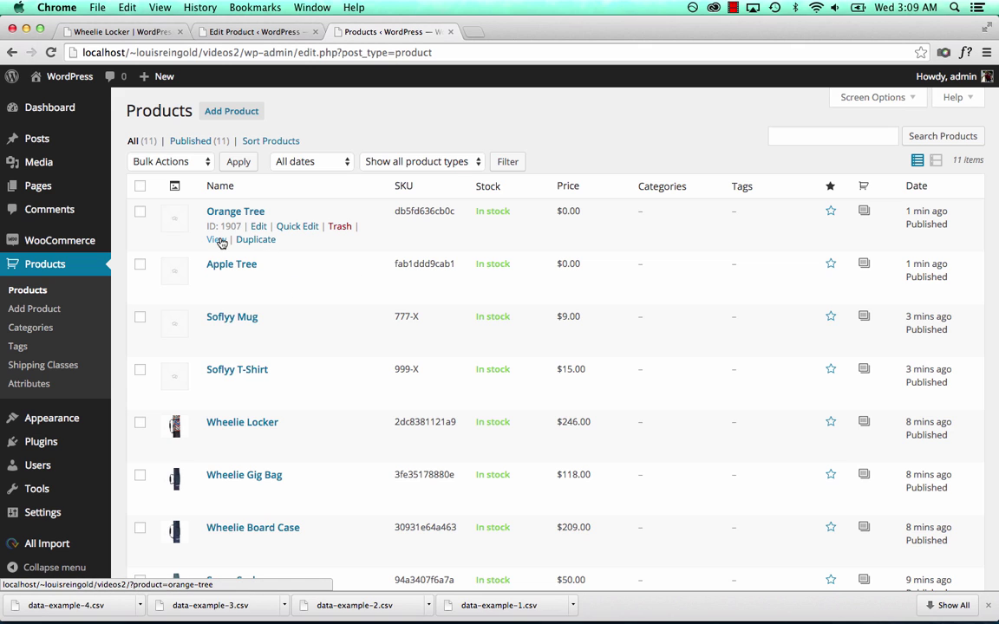
{"action": "left_click", "coordinate": [218, 240]}
{"action": "left_click", "coordinate": [520, 357]}
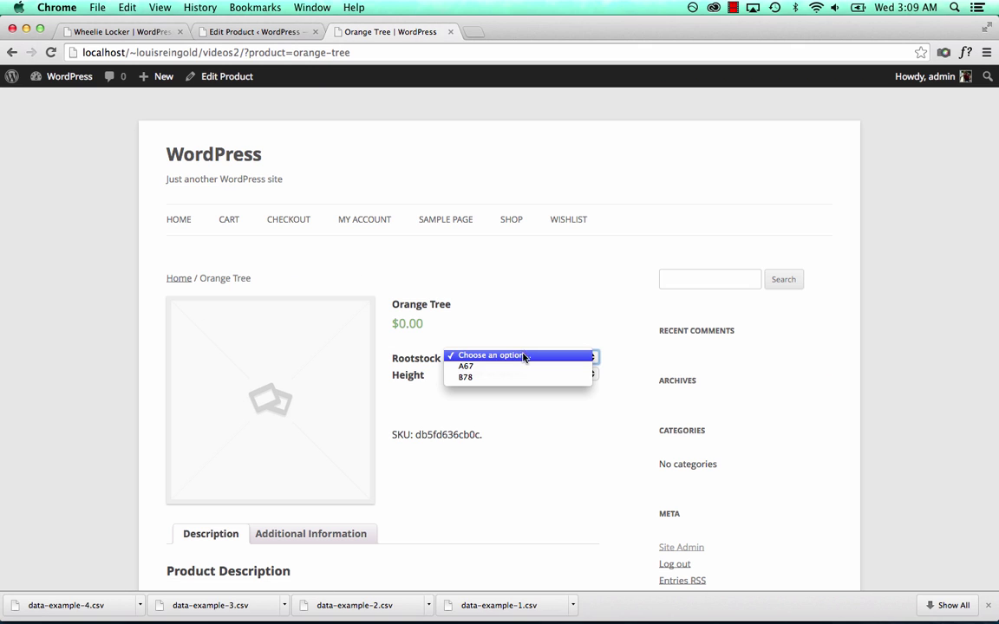
{"action": "left_click", "coordinate": [523, 366]}
{"action": "left_click", "coordinate": [538, 374]}
{"action": "left_click", "coordinate": [529, 383]}
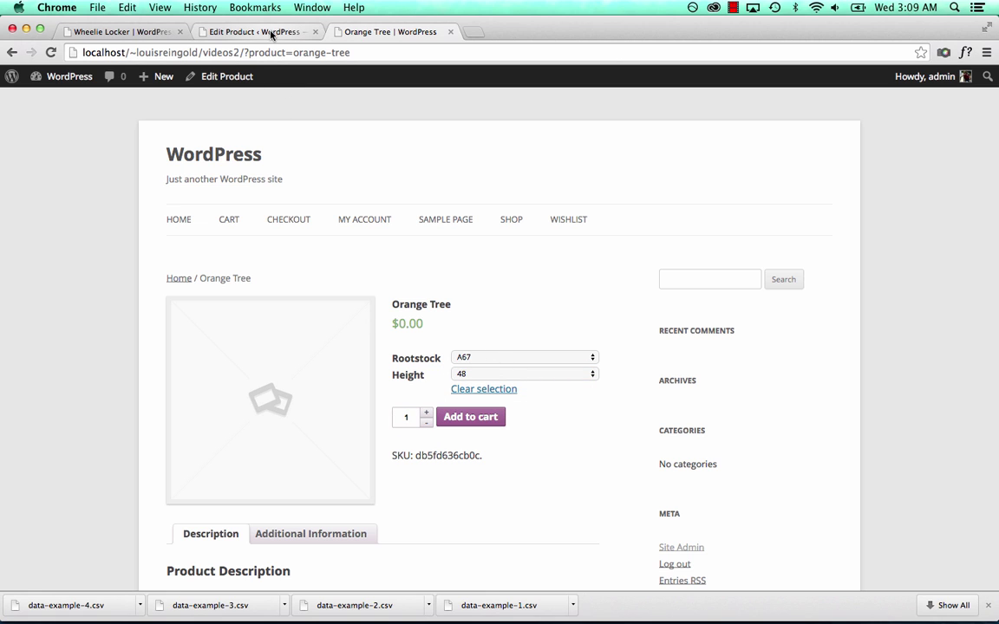
Return to the WordPress admin and open the latest import, data-example-4.csv, from Manage Imports for editing
{"action": "left_click", "coordinate": [74, 85]}
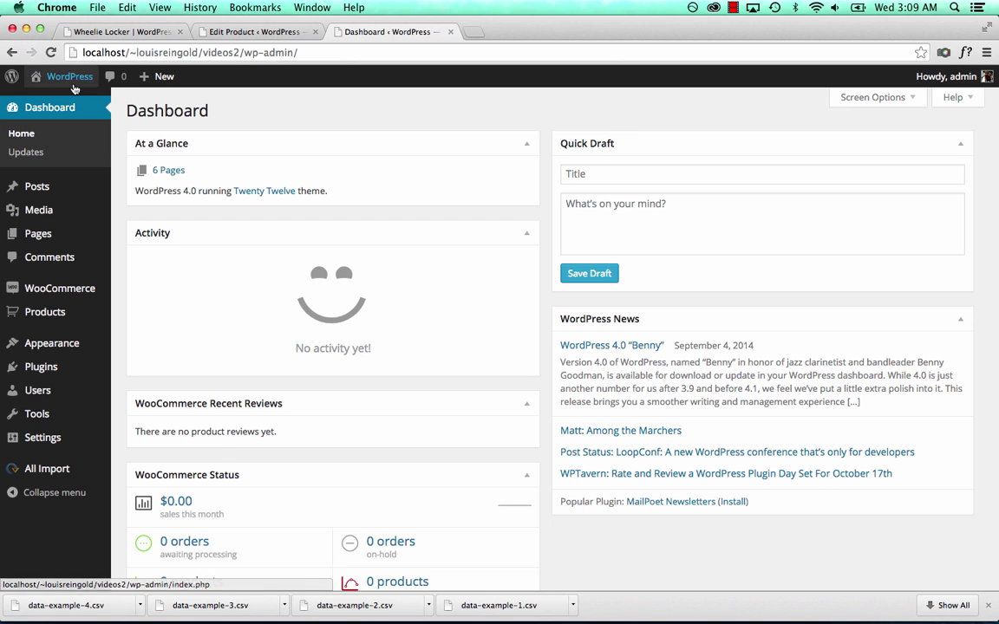
{"action": "mouse_move", "coordinate": [51, 468]}
{"action": "left_click", "coordinate": [178, 501]}
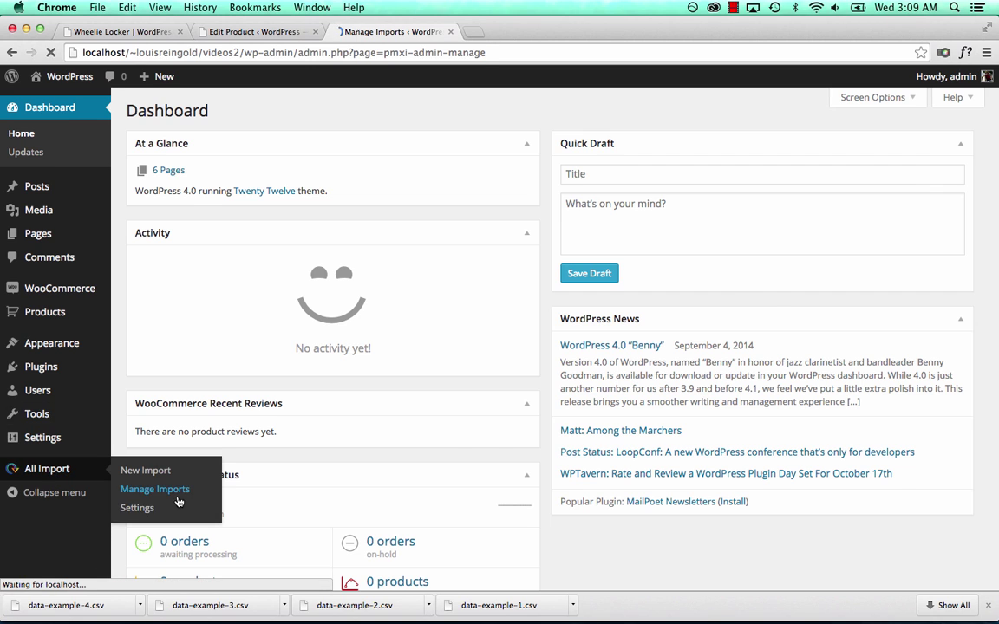
{"action": "left_click", "coordinate": [232, 261]}
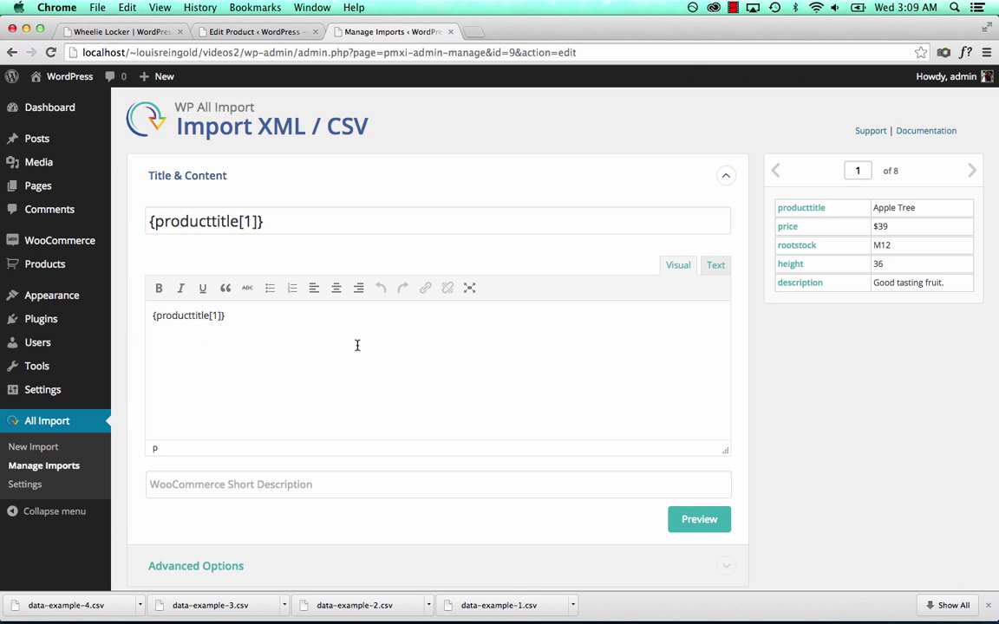
Expand the WooCommerce Add-On section, preview the imported prices for record 1, and close the preview
{"action": "scroll", "coordinate": [357, 346], "scroll_direction": "down", "scroll_amount": 3}
{"action": "left_click", "coordinate": [336, 395]}
{"action": "scroll", "coordinate": [338, 396], "scroll_direction": "down", "scroll_amount": 3}
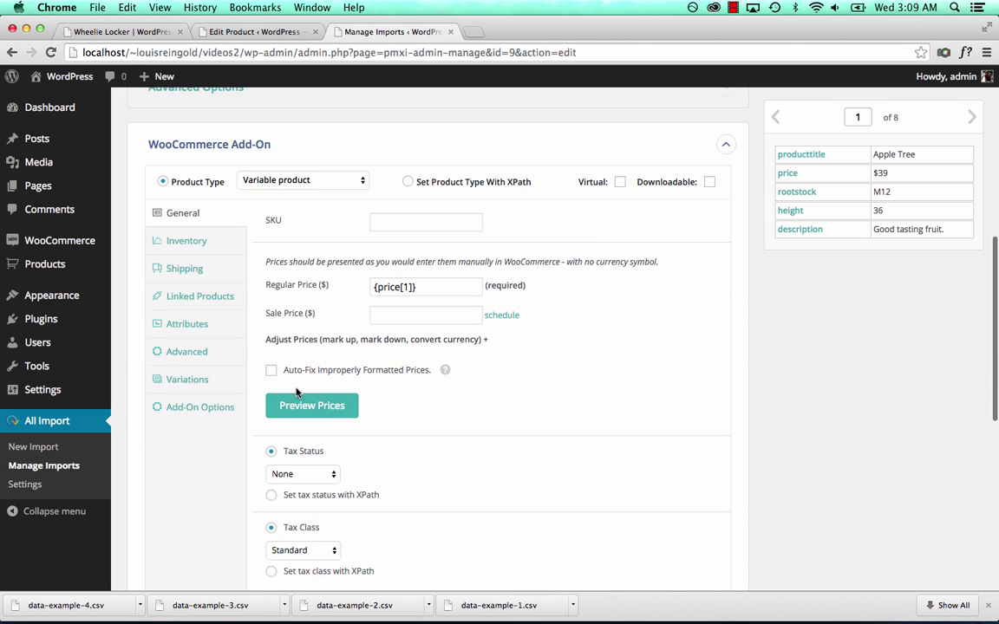
{"action": "left_click", "coordinate": [327, 408]}
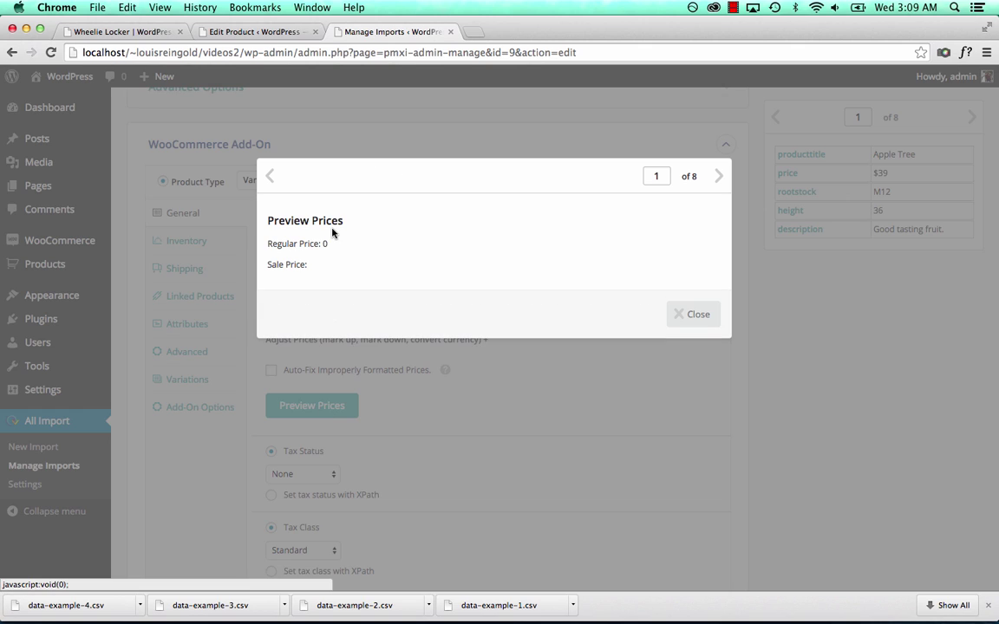
{"action": "left_click_drag", "start_coordinate": [332, 249], "coordinate": [268, 246]}
{"action": "left_click", "coordinate": [268, 246]}
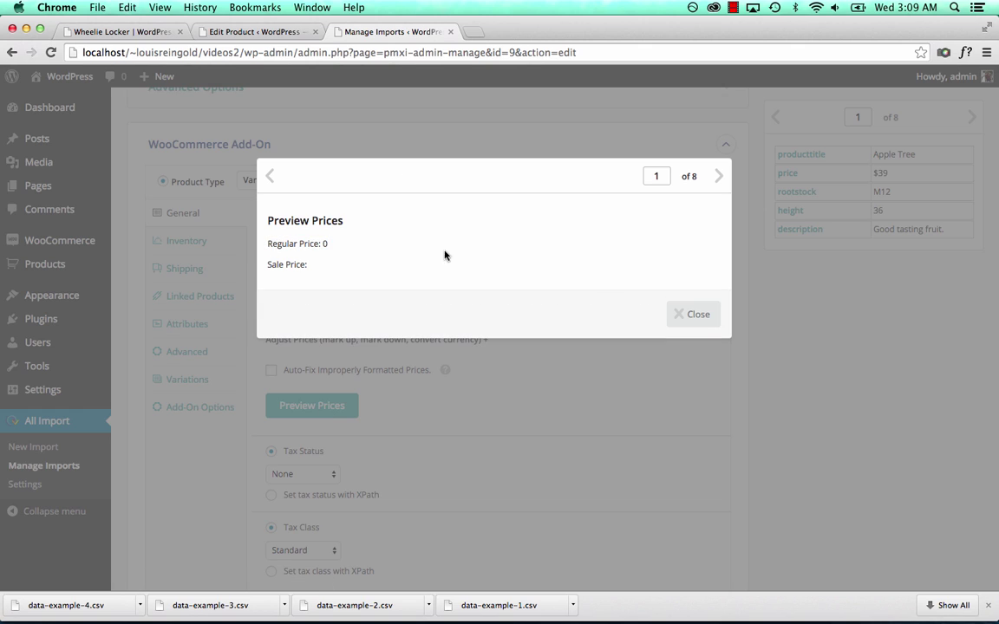
{"action": "left_click", "coordinate": [684, 319]}
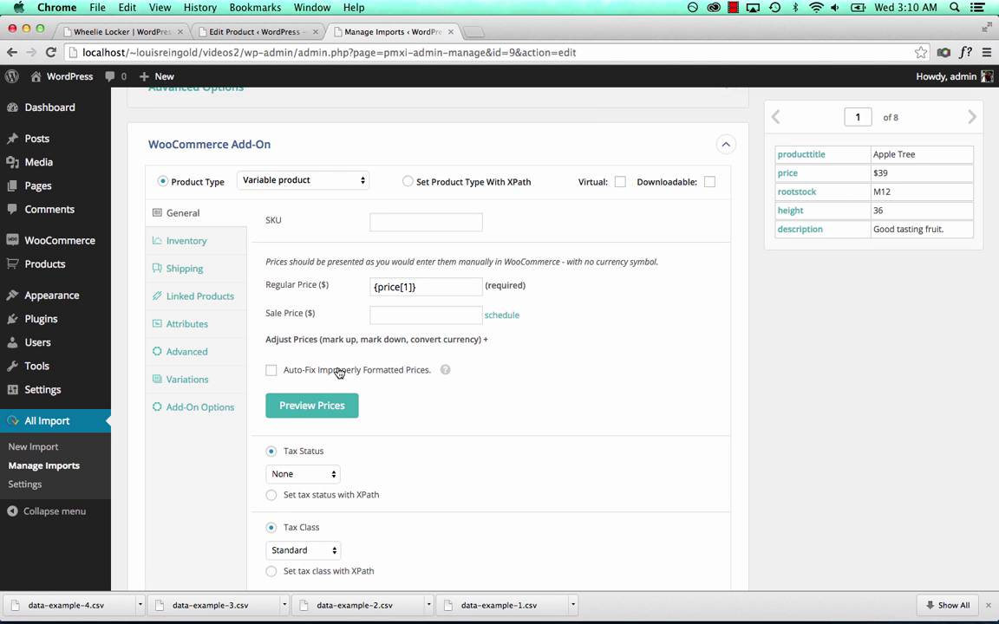
Enable Auto-Fix Improperly Formatted Prices and preview the prices again
{"action": "left_click", "coordinate": [270, 370]}
{"action": "left_click", "coordinate": [325, 406]}
{"action": "left_click", "coordinate": [674, 313]}
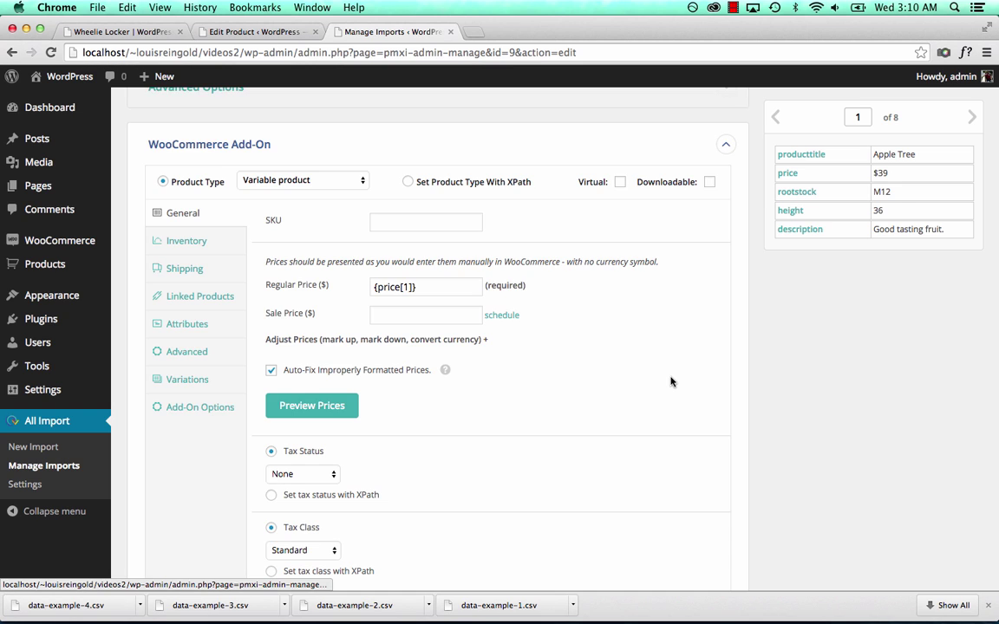
Save the edited import template and rerun the import to update the existing products
{"action": "scroll", "coordinate": [608, 379], "scroll_direction": "down", "scroll_amount": 10}
{"action": "left_click", "coordinate": [537, 495]}
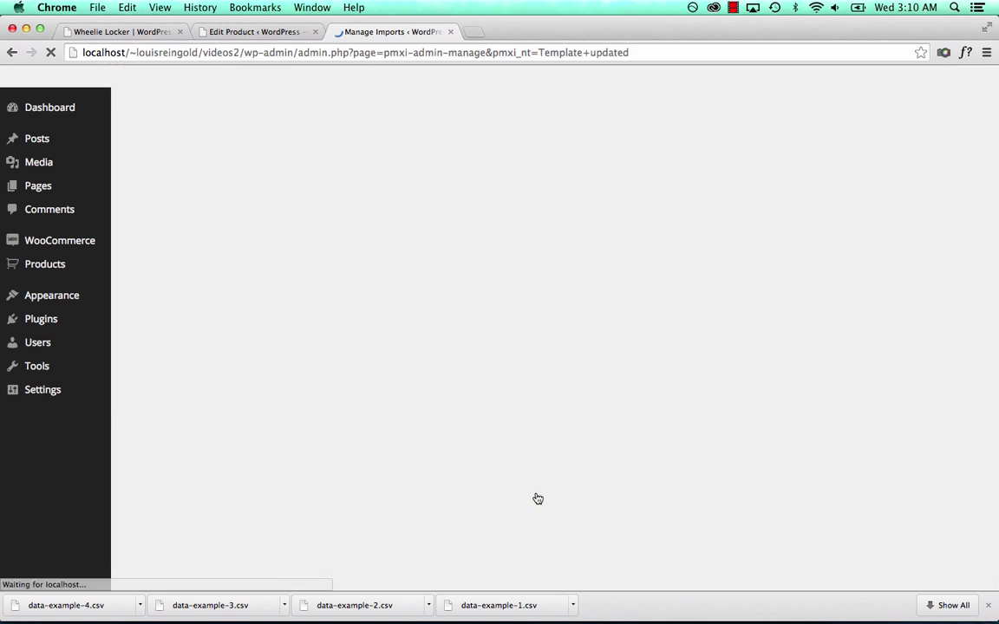
{"action": "left_click", "coordinate": [664, 271]}
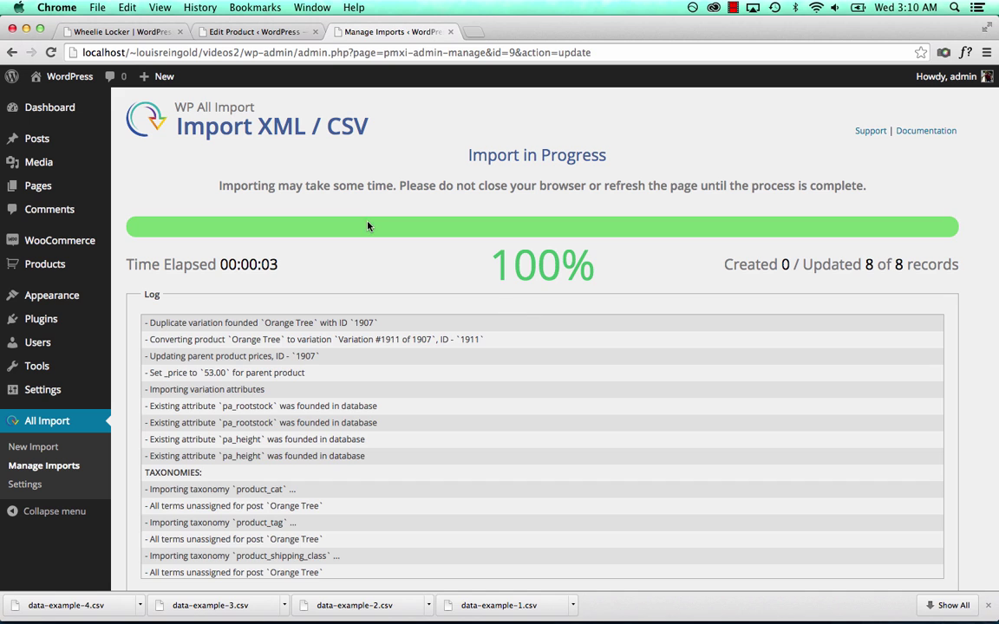
View the Orange Tree product in the shop again and select rootstock A67 and height 70 to check the variation price
{"action": "left_click", "coordinate": [52, 264]}
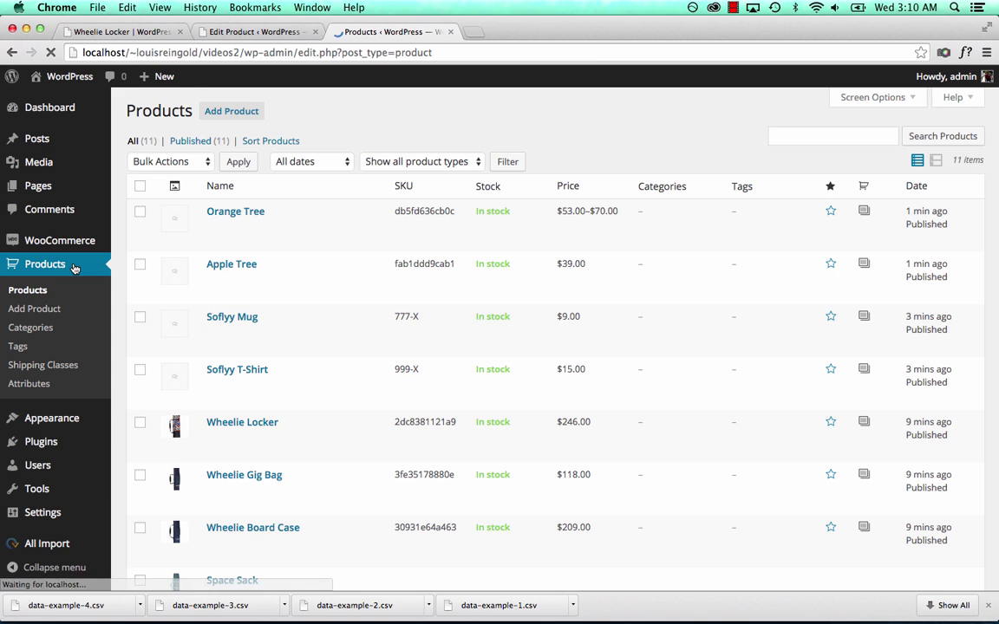
{"action": "left_click", "coordinate": [217, 241]}
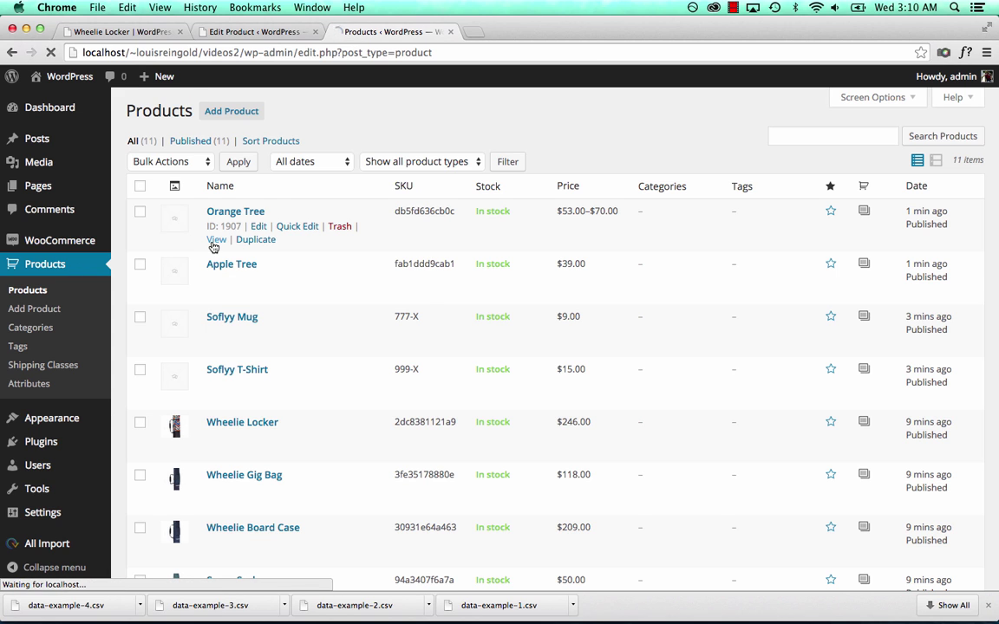
{"action": "left_click", "coordinate": [495, 357]}
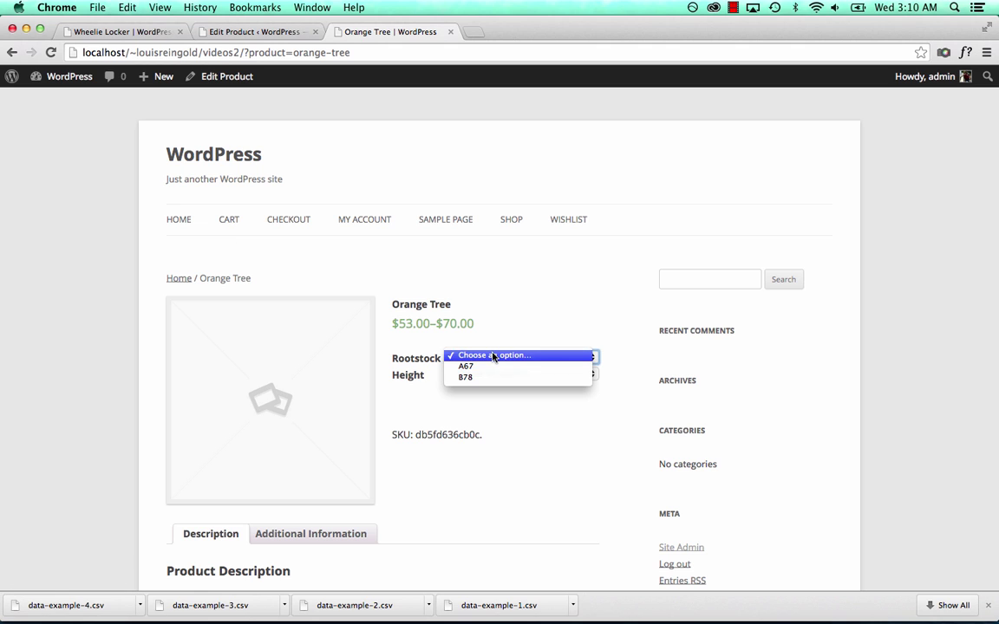
{"action": "left_click", "coordinate": [497, 364]}
{"action": "left_click", "coordinate": [510, 393]}
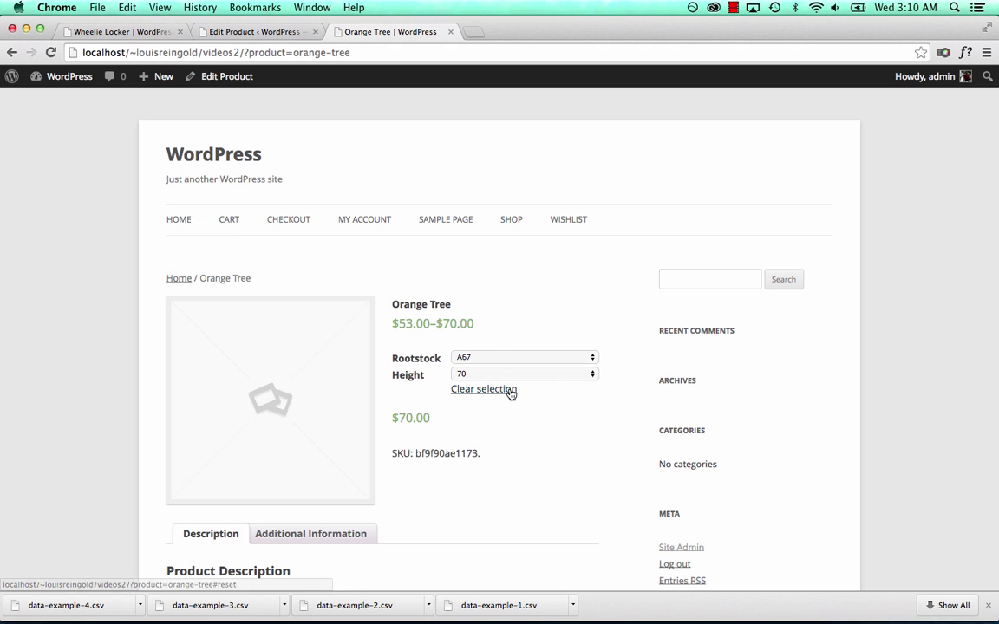
Try other rootstock and height combinations on the Orange Tree product, ending with B78 and 70, to check the variation prices
{"action": "left_click", "coordinate": [521, 373]}
{"action": "left_click", "coordinate": [520, 359]}
{"action": "left_click", "coordinate": [520, 358]}
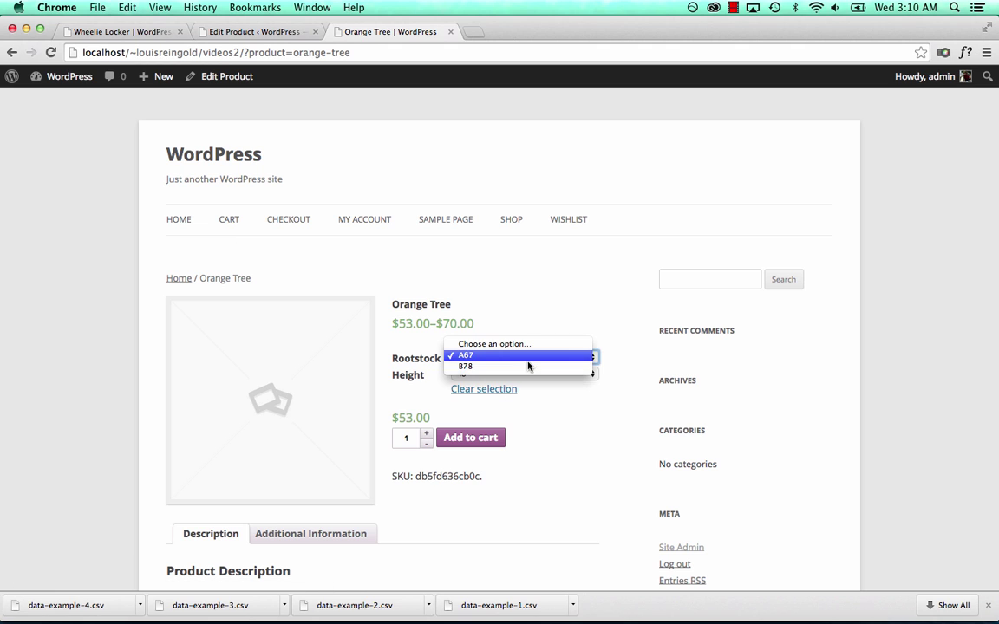
{"action": "left_click", "coordinate": [520, 370]}
{"action": "left_click", "coordinate": [531, 375]}
{"action": "left_click", "coordinate": [531, 382]}
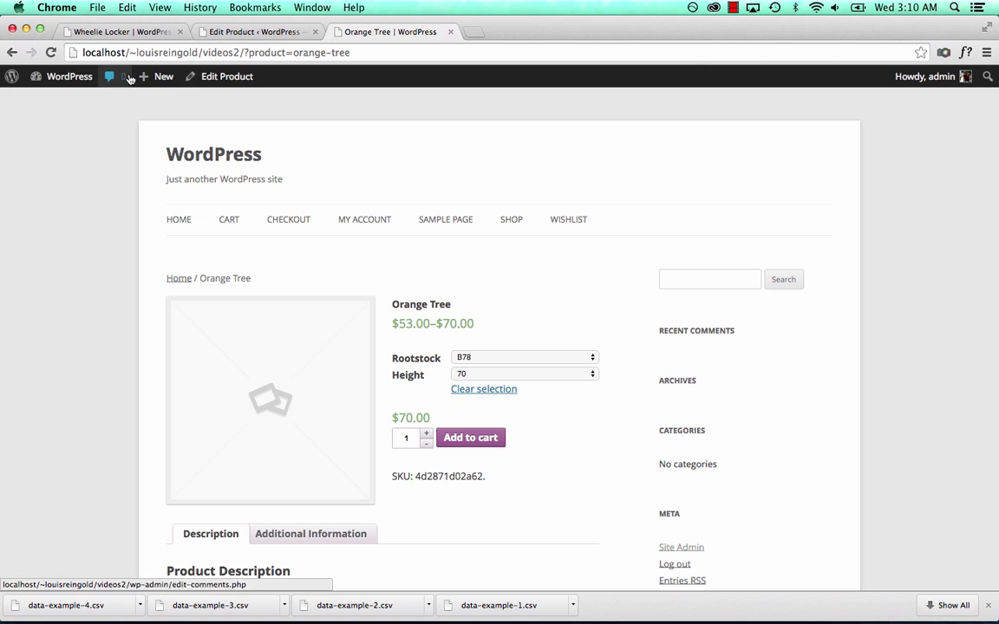
Start a new import from the WordPress dashboard and upload data-example-2.csv
{"action": "left_click", "coordinate": [66, 76]}
{"action": "mouse_move", "coordinate": [74, 468]}
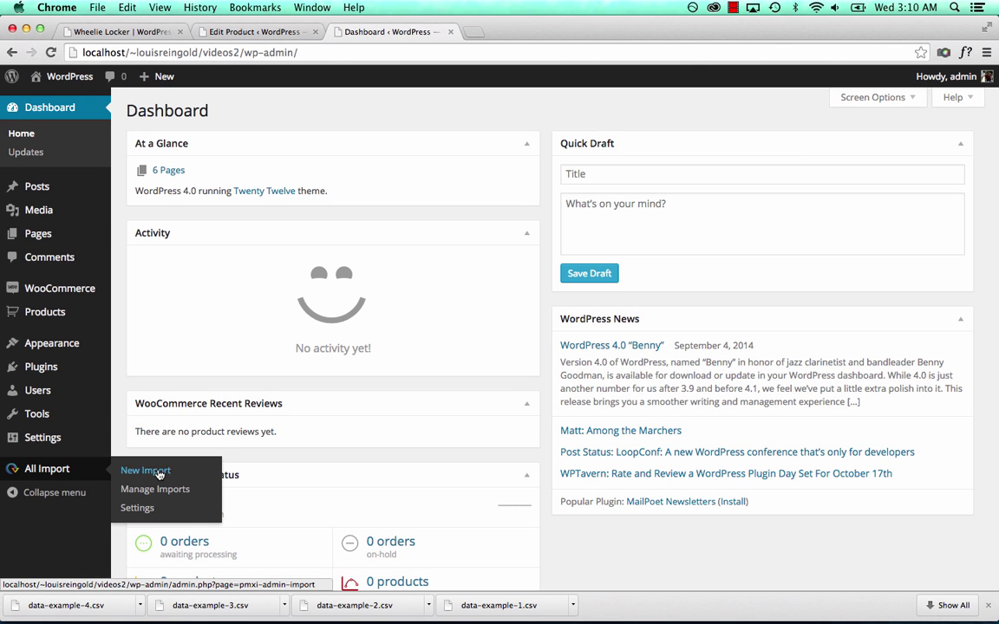
{"action": "left_click", "coordinate": [137, 470]}
{"action": "left_click", "coordinate": [346, 276]}
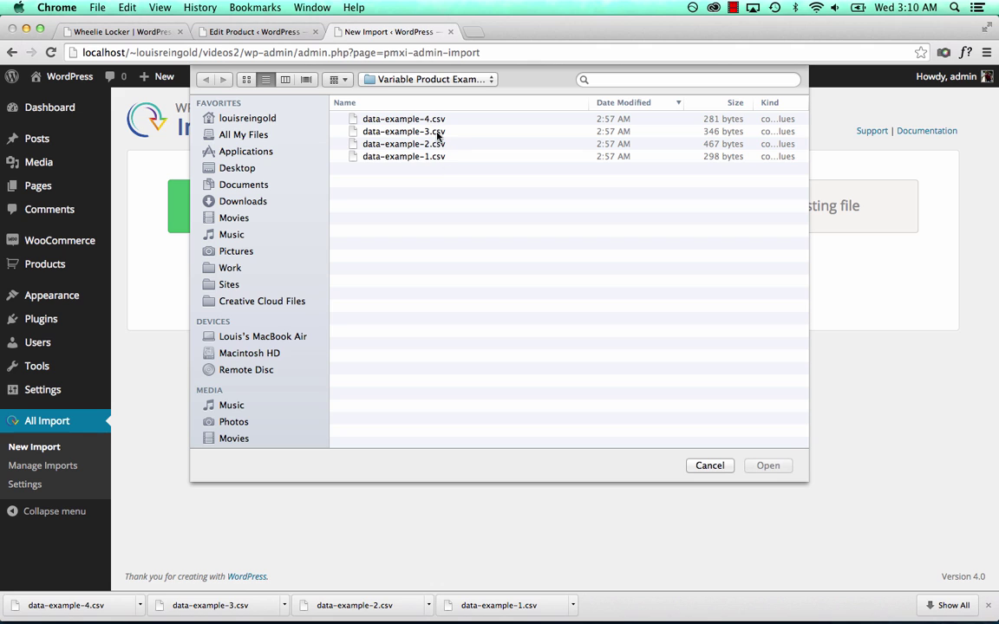
{"action": "double_click", "coordinate": [435, 145]}
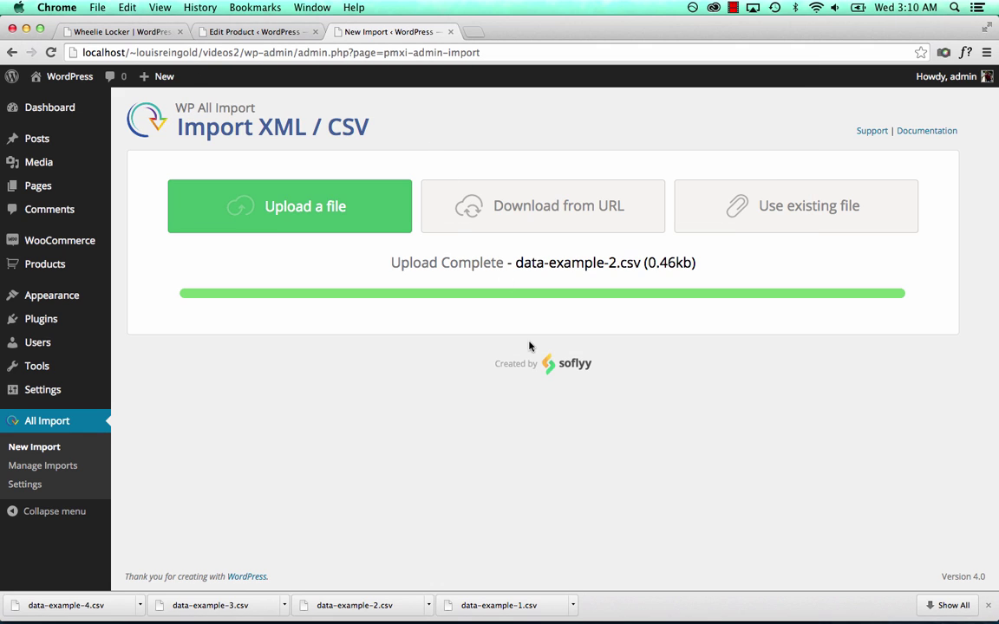
Set the import to create new WooCommerce Products and continue past the record review to the import template
{"action": "left_click", "coordinate": [491, 461]}
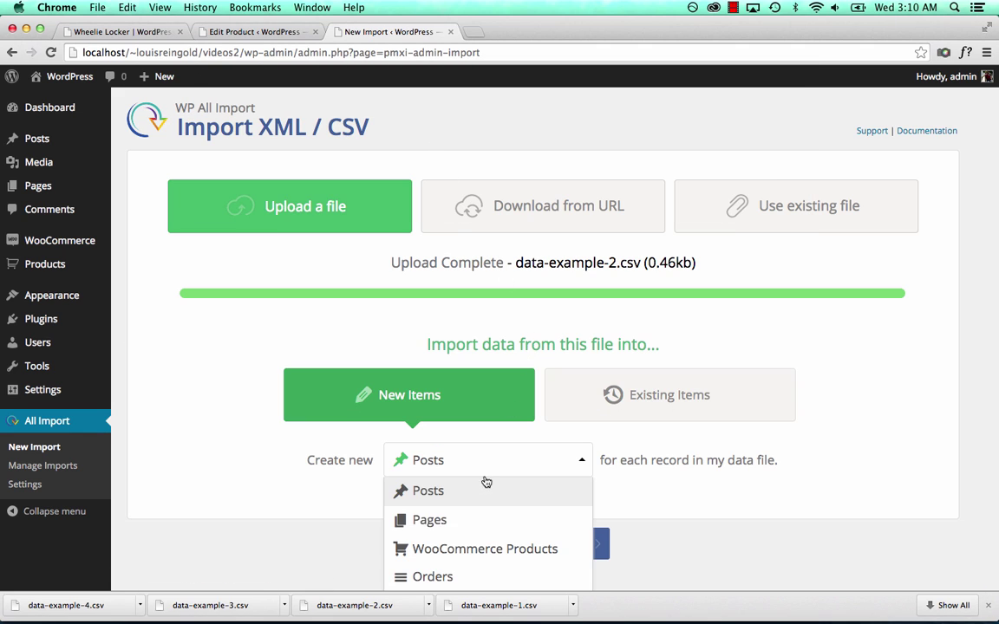
{"action": "left_click", "coordinate": [474, 552]}
{"action": "left_click", "coordinate": [547, 543]}
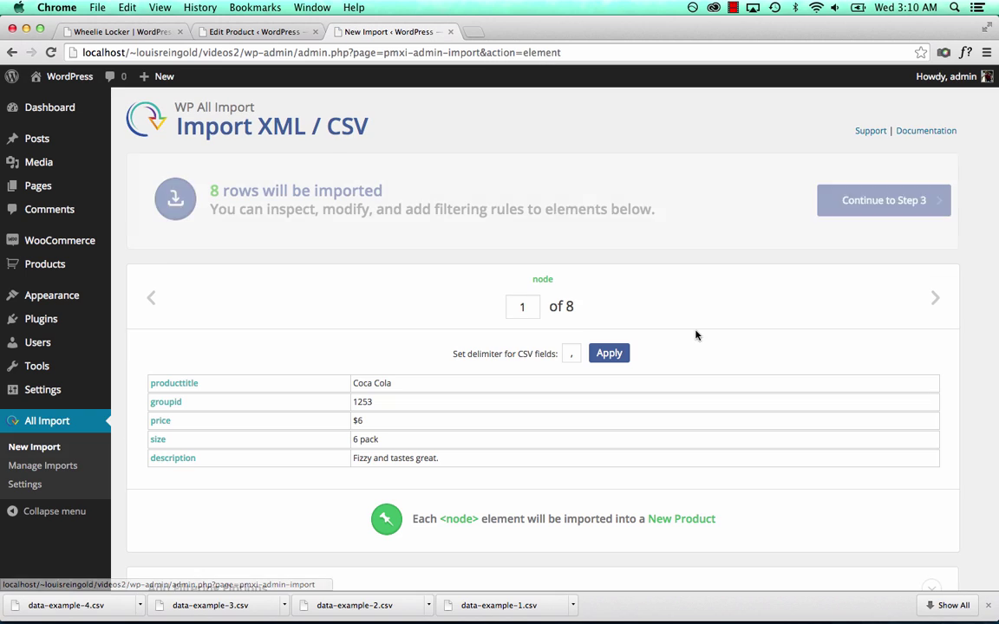
{"action": "left_click", "coordinate": [879, 201]}
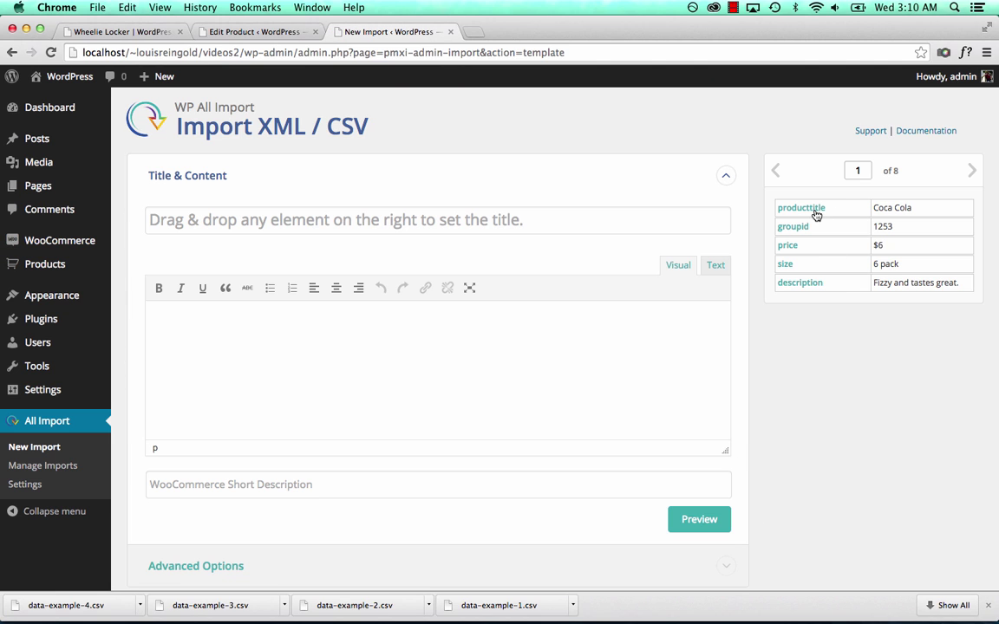
Map producttitle to the title and set the WooCommerce Add-On product type to Variable product
{"action": "left_click_drag", "start_coordinate": [817, 215], "coordinate": [597, 225]}
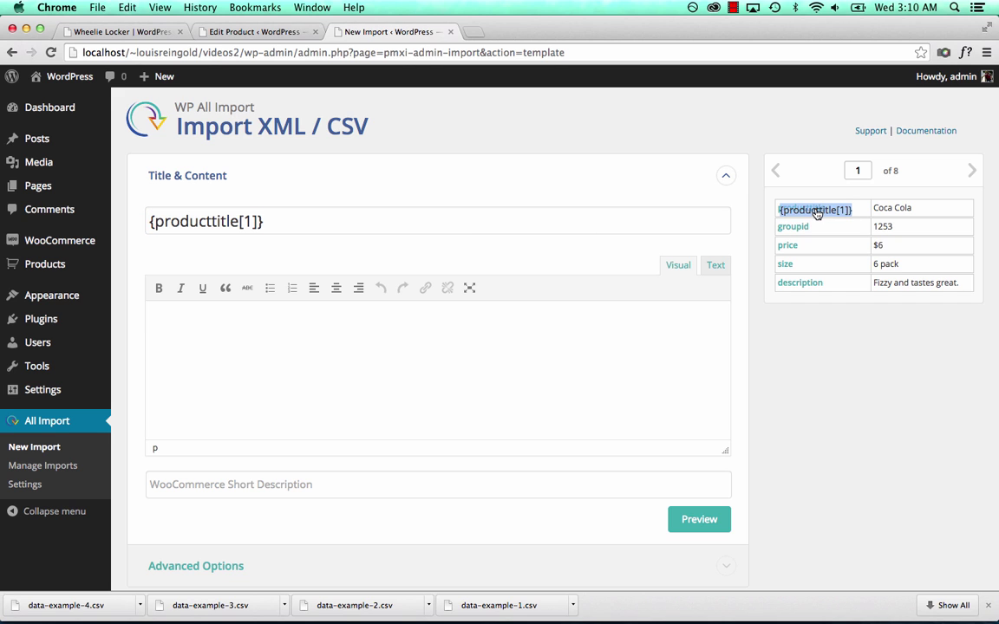
{"action": "left_click_drag", "start_coordinate": [816, 214], "coordinate": [573, 390]}
{"action": "scroll", "coordinate": [408, 373], "scroll_direction": "down", "scroll_amount": 5}
{"action": "left_click", "coordinate": [322, 326]}
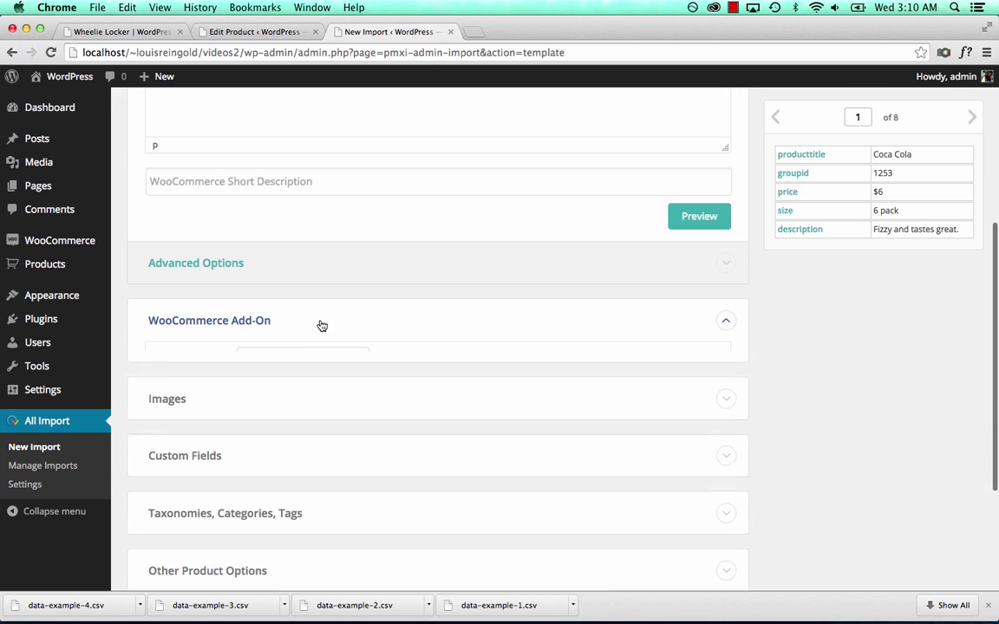
{"action": "left_click", "coordinate": [336, 364]}
{"action": "left_click", "coordinate": [312, 392]}
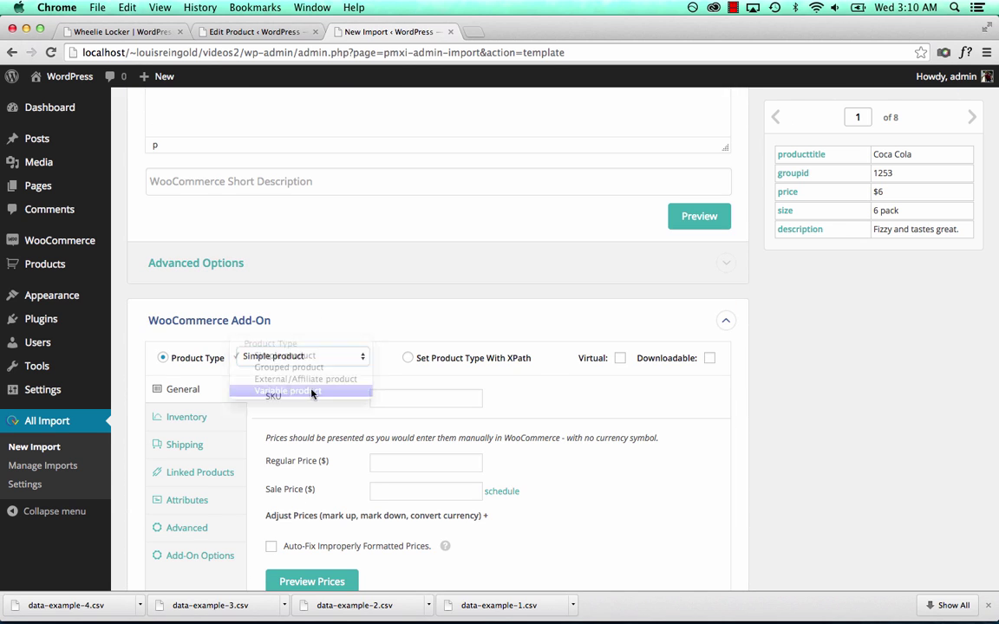
Map the price element to Regular Price and enable Auto-Fix Improperly Formatted Prices
{"action": "left_click_drag", "start_coordinate": [785, 193], "coordinate": [429, 461]}
{"action": "scroll", "coordinate": [473, 463], "scroll_direction": "down", "scroll_amount": 1}
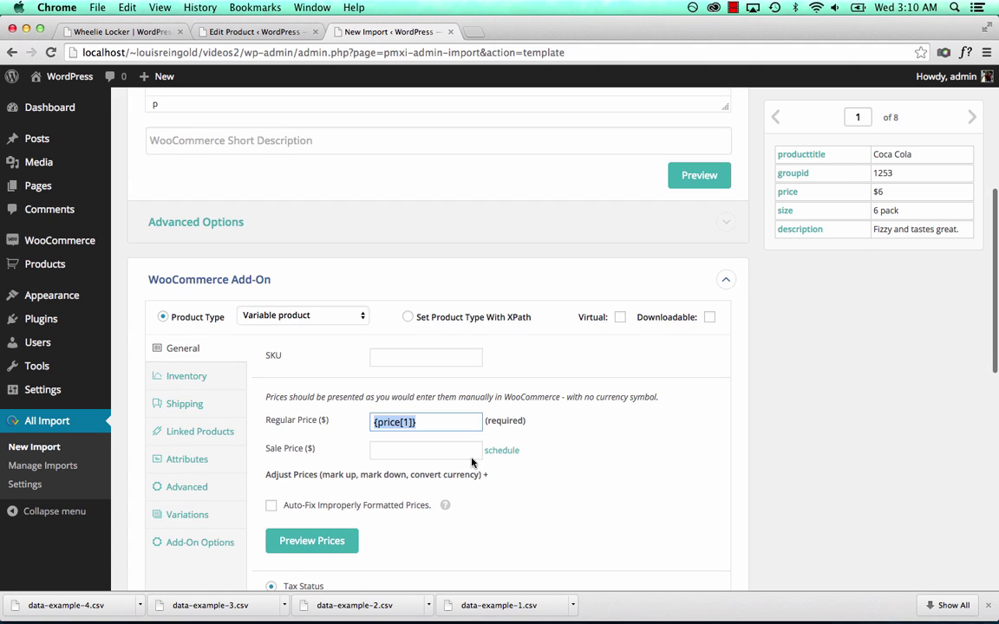
{"action": "left_click", "coordinate": [379, 505]}
Add a product attribute named Size that takes its values from the size element, {size[1]}
{"action": "left_click", "coordinate": [193, 377]}
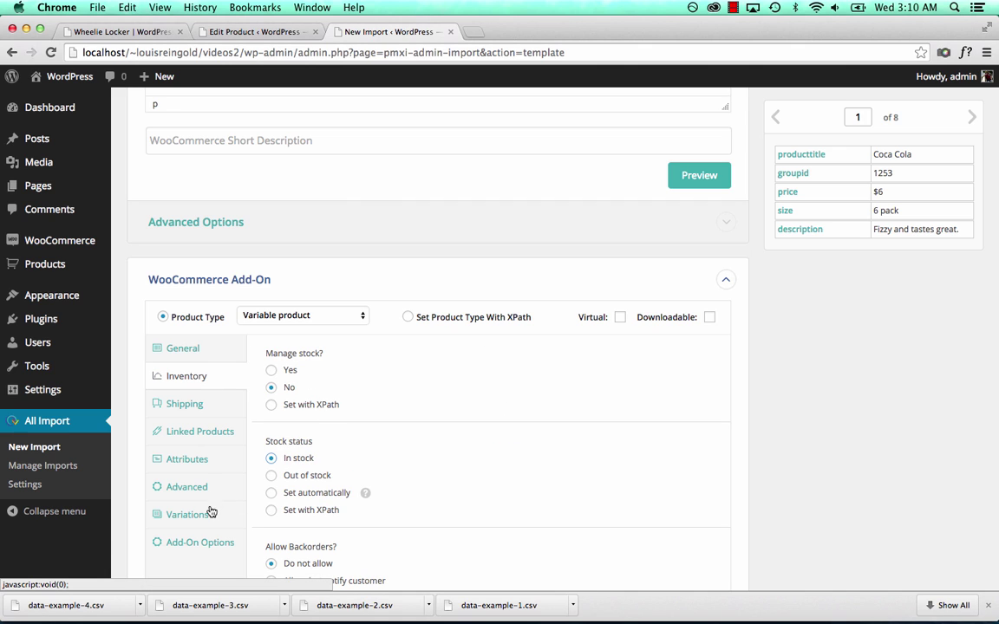
{"action": "left_click", "coordinate": [204, 464]}
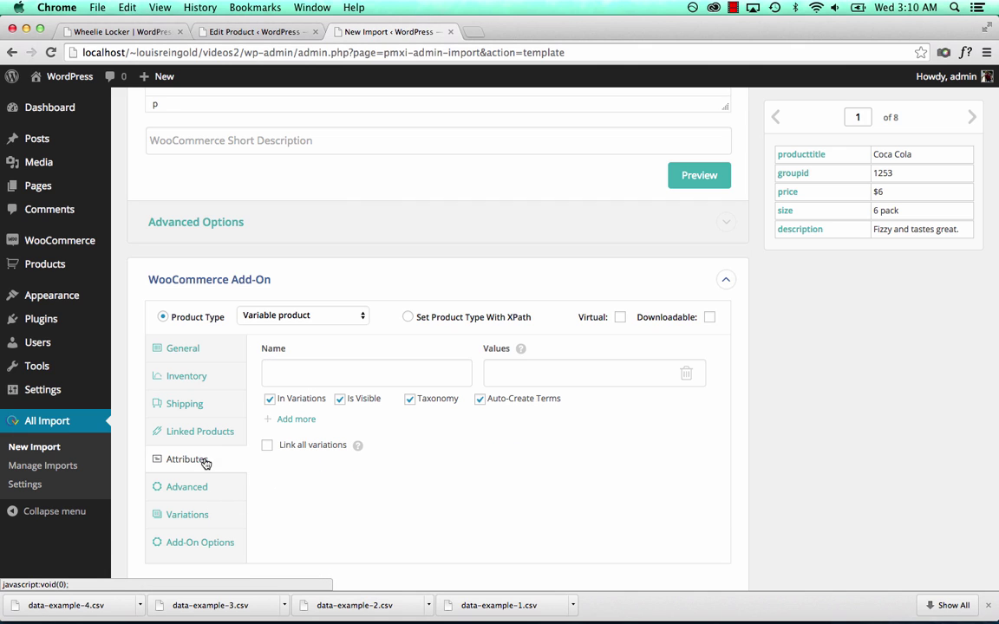
{"action": "left_click", "coordinate": [340, 378]}
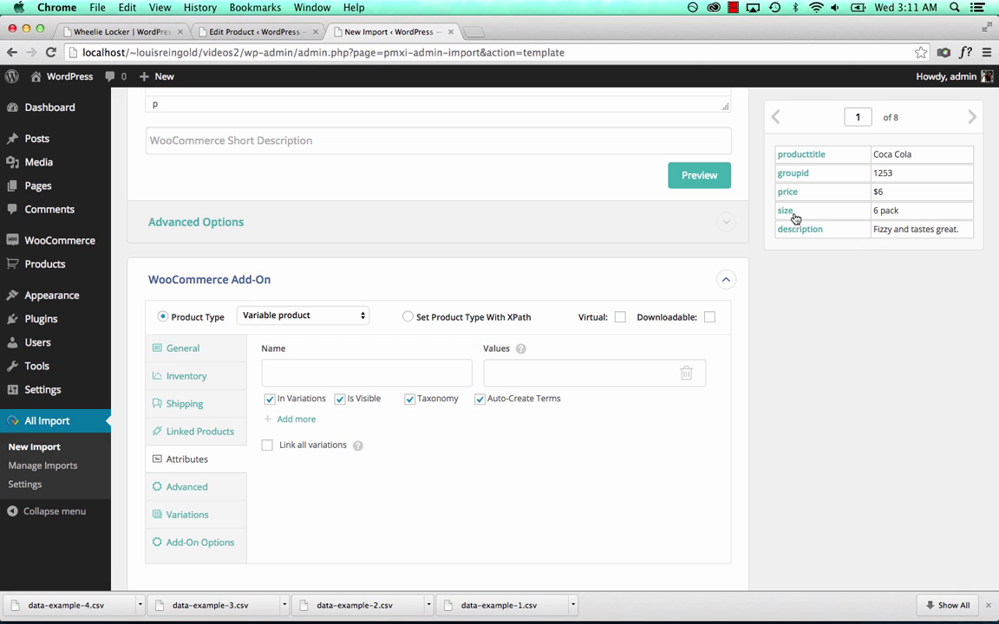
{"action": "left_click_drag", "start_coordinate": [787, 214], "coordinate": [582, 374]}
{"action": "left_click", "coordinate": [437, 370]}
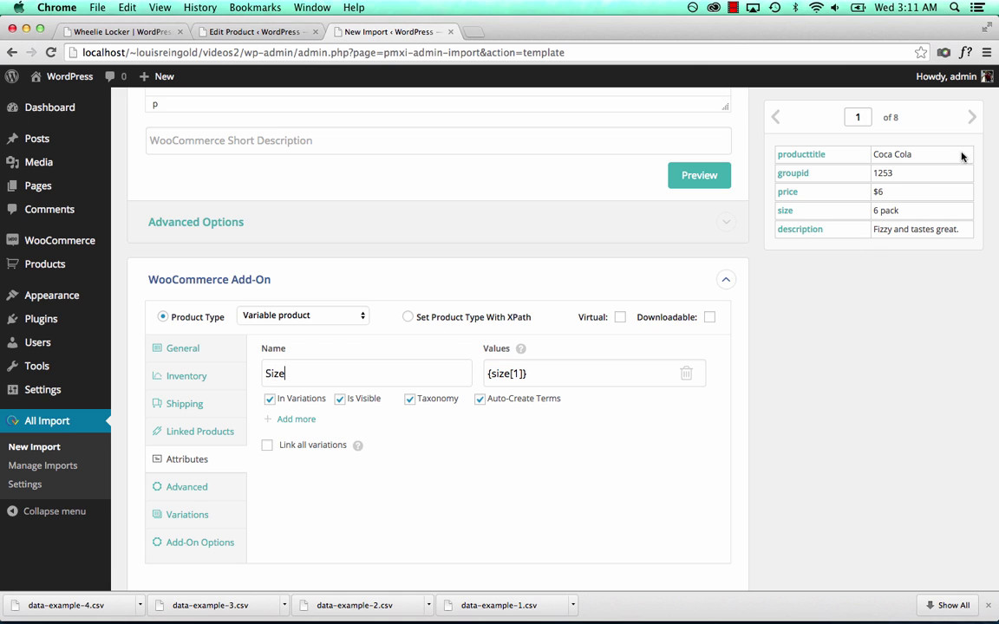
Page through the data records from 1 to 8 to compare their size values
{"action": "left_click", "coordinate": [972, 120]}
{"action": "left_click", "coordinate": [972, 119]}
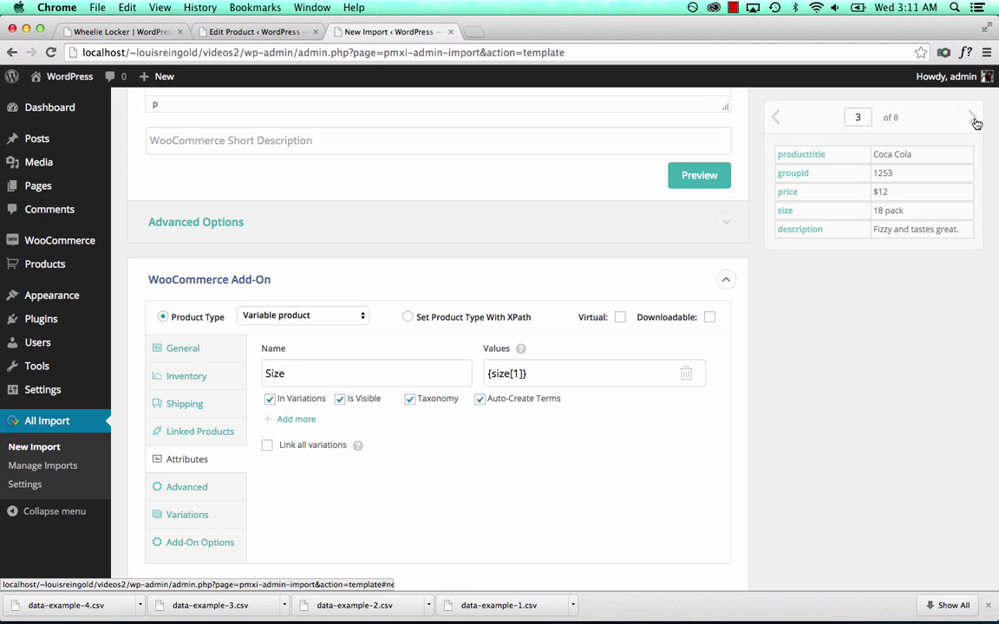
{"action": "left_click", "coordinate": [972, 120]}
{"action": "left_click", "coordinate": [972, 120]}
{"action": "left_click", "coordinate": [972, 119]}
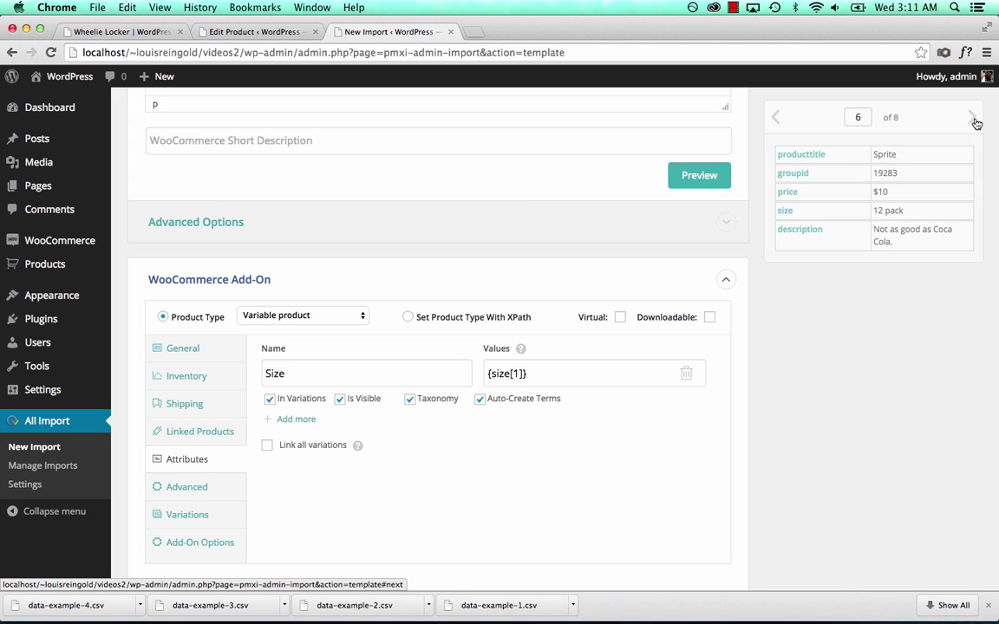
{"action": "left_click", "coordinate": [972, 120]}
{"action": "left_click", "coordinate": [972, 120]}
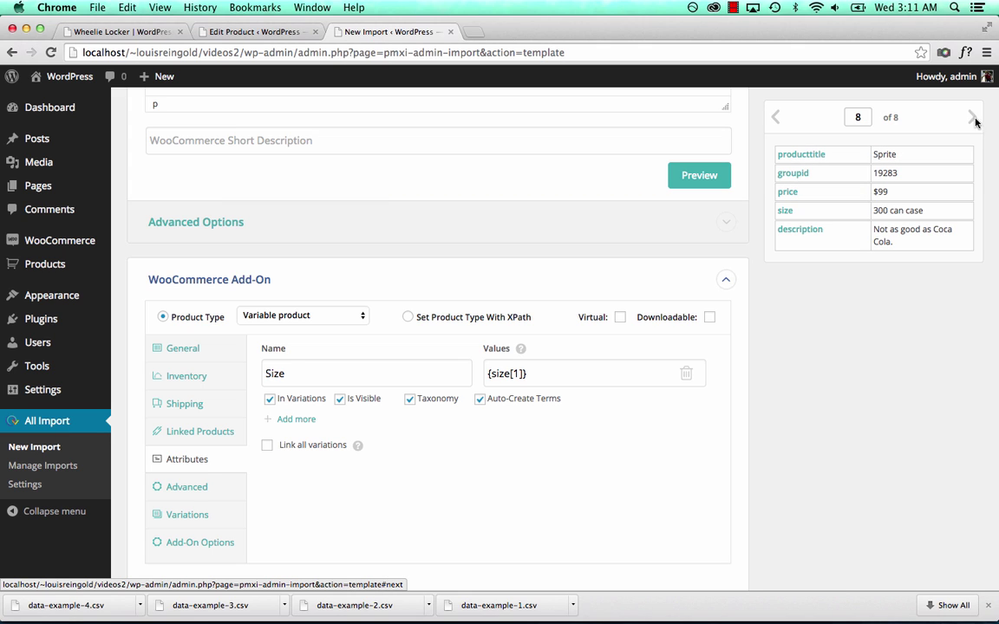
Open the add-on's Variations settings and examine the option that groups variations by a unique identifier
{"action": "left_click", "coordinate": [188, 515]}
{"action": "scroll", "coordinate": [309, 436], "scroll_direction": "down", "scroll_amount": 2}
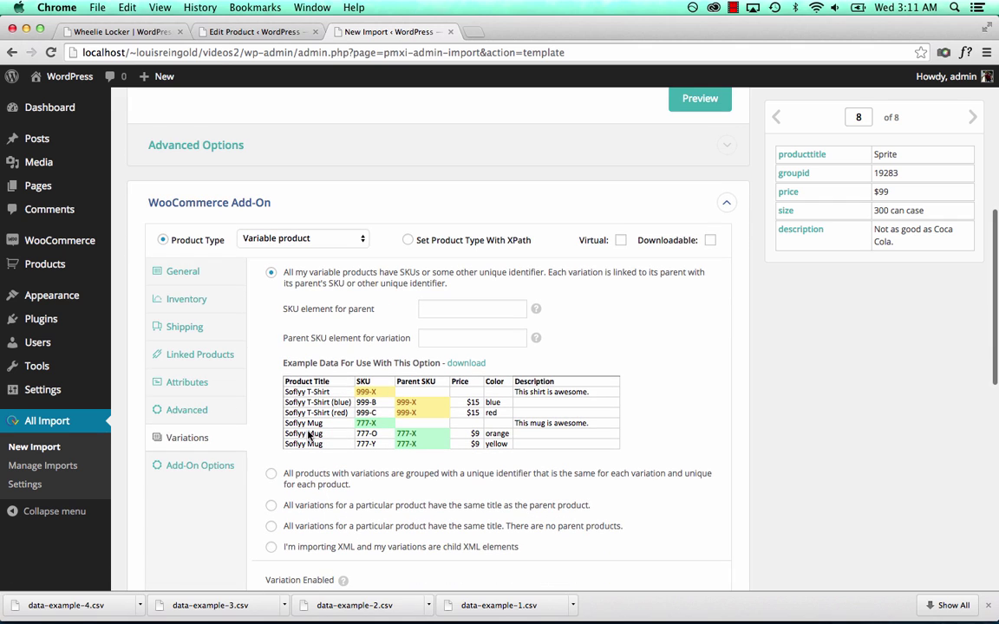
{"action": "scroll", "coordinate": [309, 436], "scroll_direction": "down", "scroll_amount": 1}
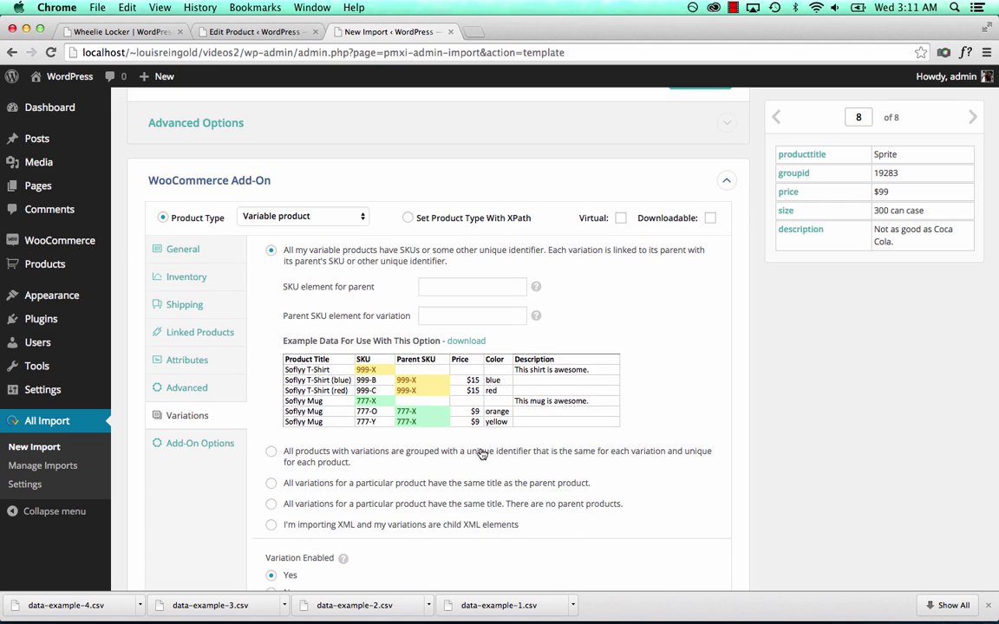
{"action": "left_click_drag", "start_coordinate": [468, 455], "coordinate": [532, 456]}
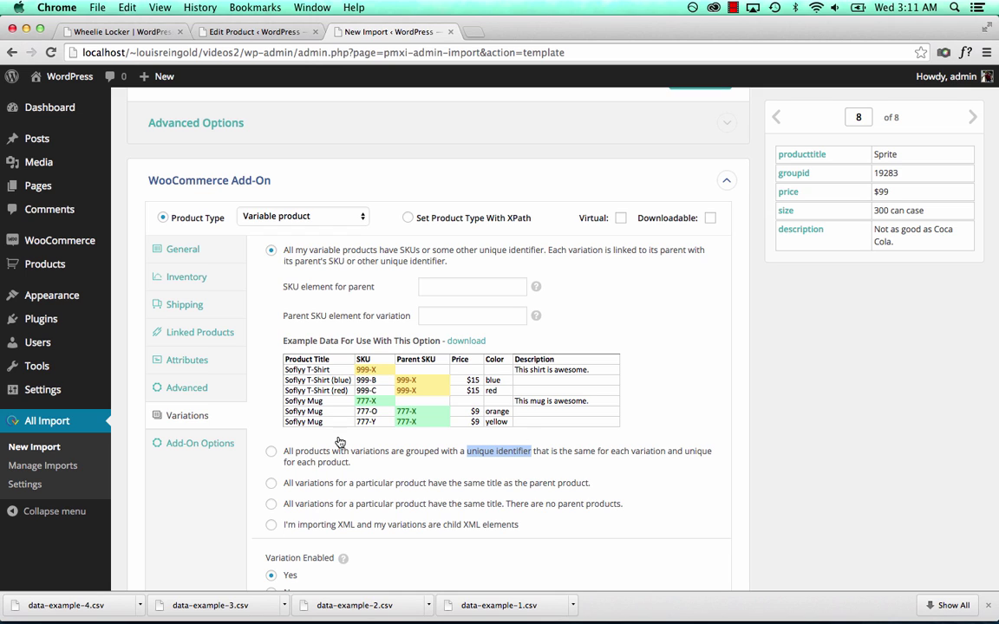
Display record 1, jump to record 5, and page on to record 8 to compare the groupid values
{"action": "double_click", "coordinate": [865, 119]}
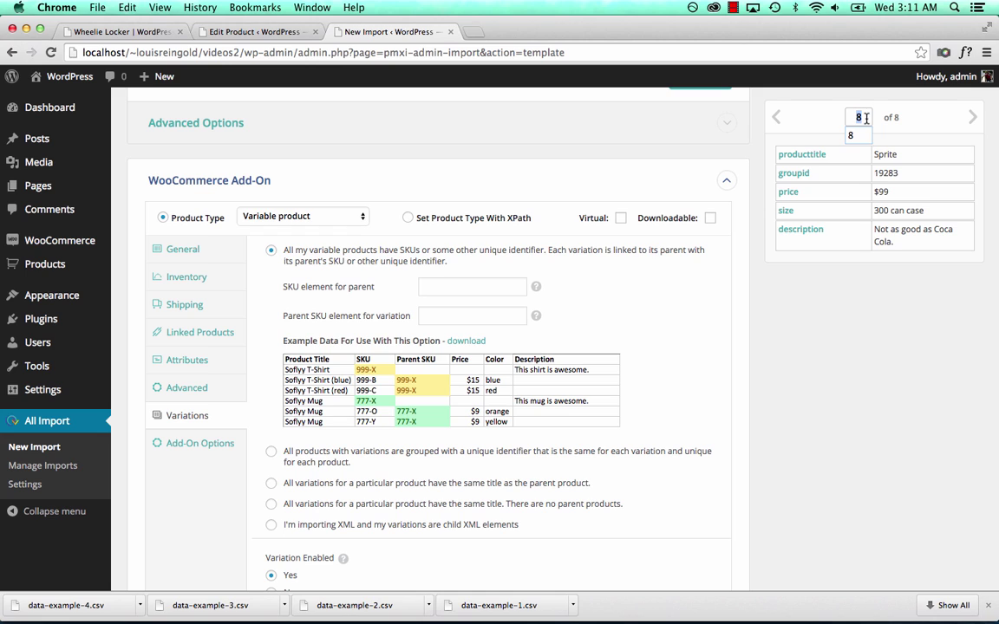
{"action": "type", "text": "1"}
{"action": "key", "text": "Return"}
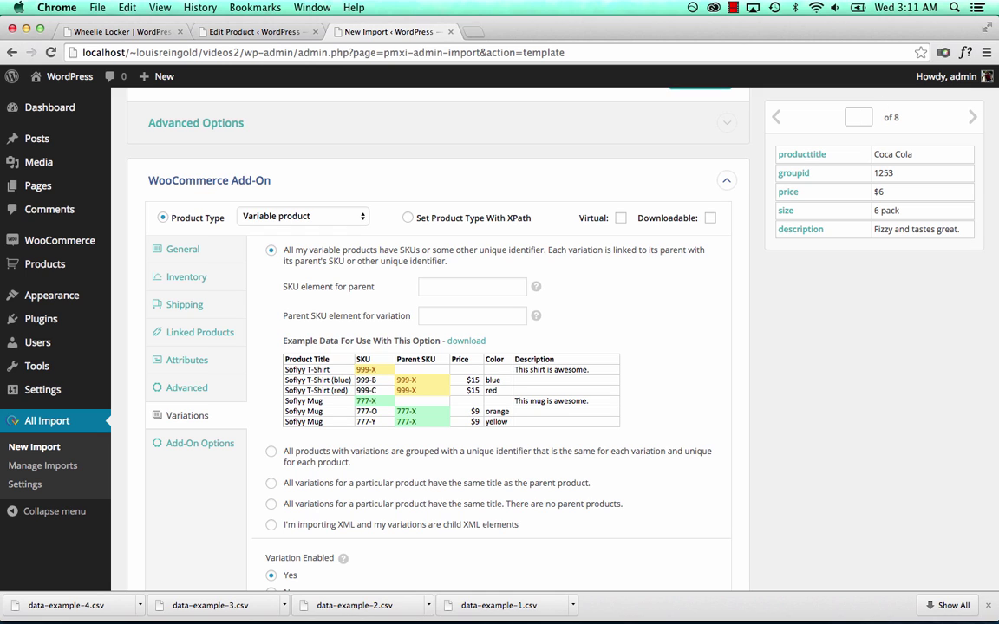
{"action": "type", "text": "5"}
{"action": "key", "text": "Return"}
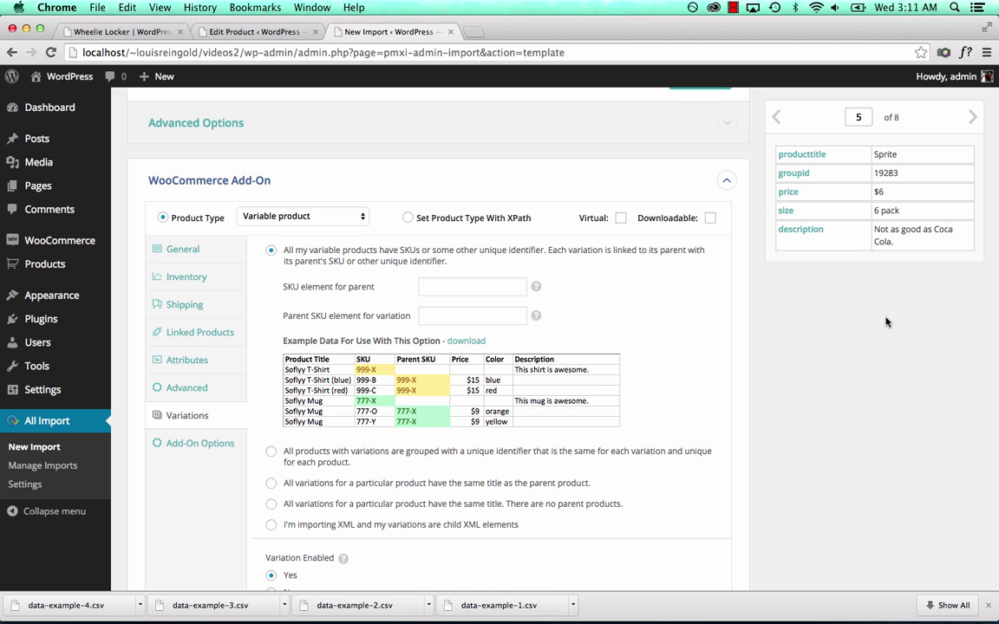
{"action": "left_click", "coordinate": [976, 121]}
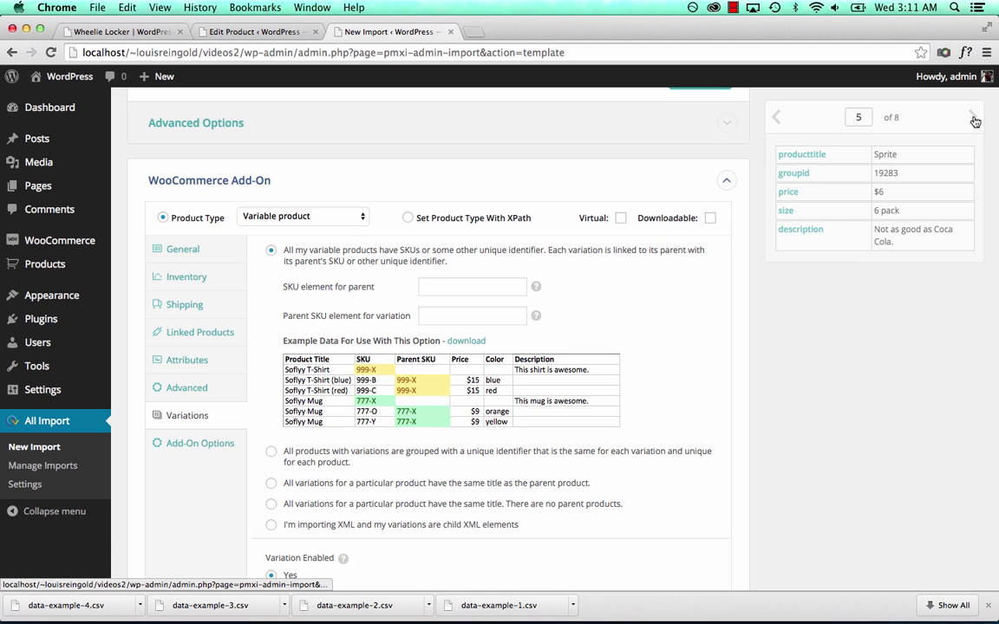
{"action": "left_click", "coordinate": [975, 121]}
{"action": "left_click", "coordinate": [975, 122]}
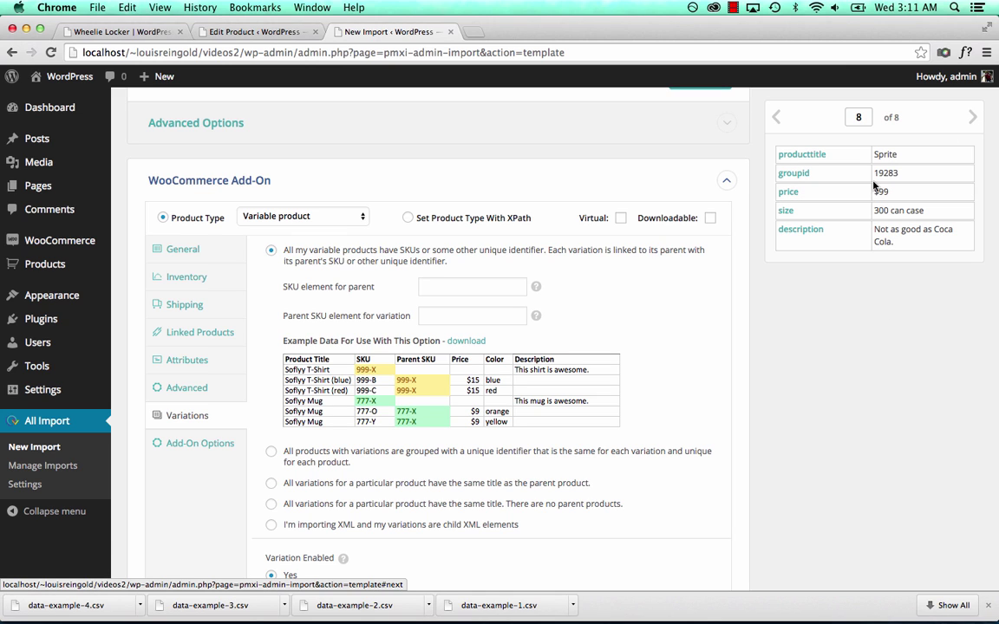
Return to record 1 and page forward to record 4 to check the groupid of the Coca Cola variations
{"action": "double_click", "coordinate": [860, 117]}
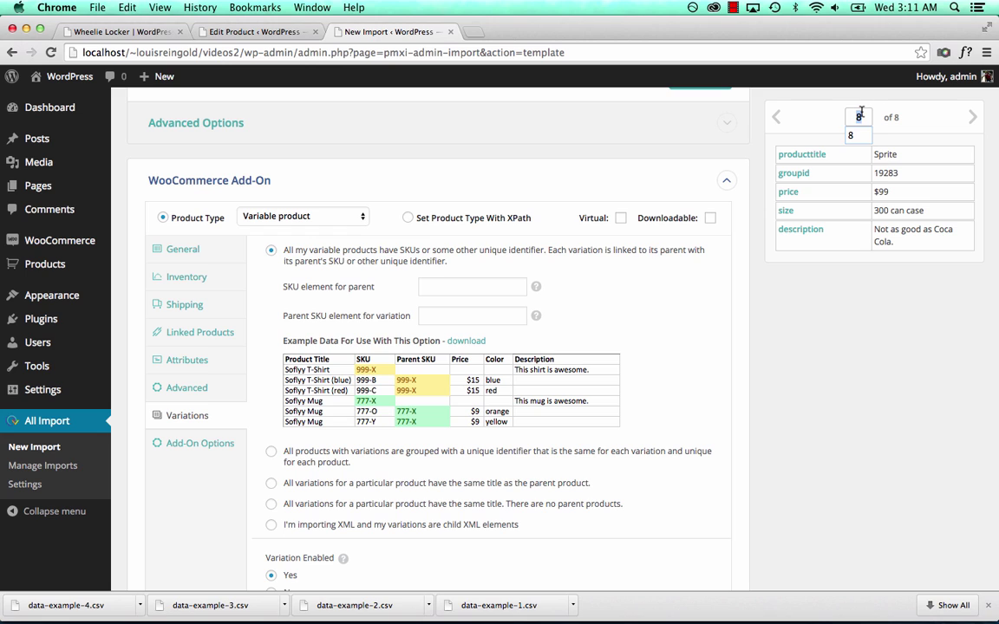
{"action": "type", "text": "1"}
{"action": "key", "text": "Return"}
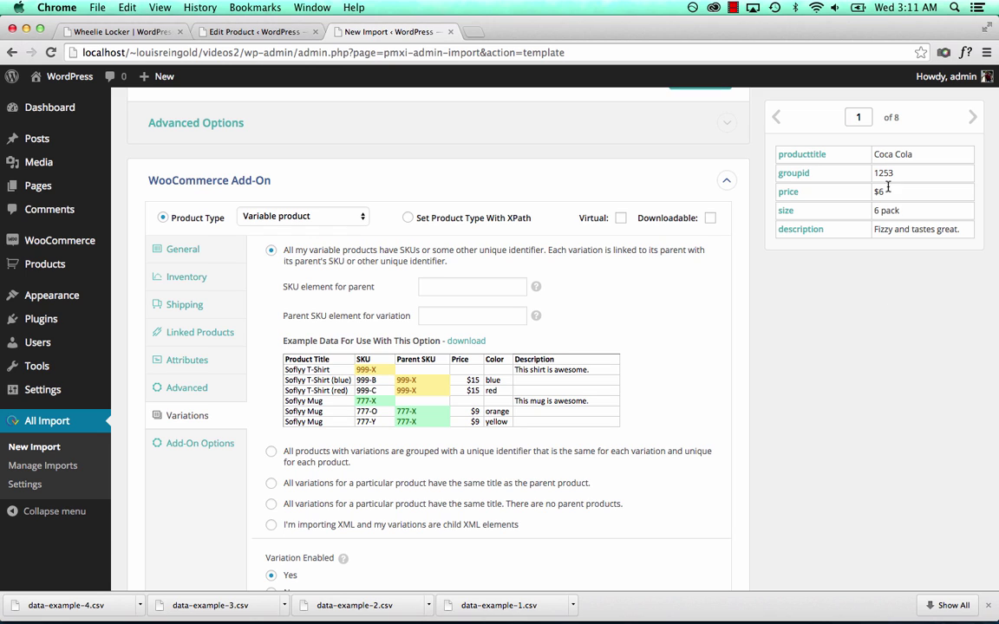
{"action": "left_click", "coordinate": [974, 125]}
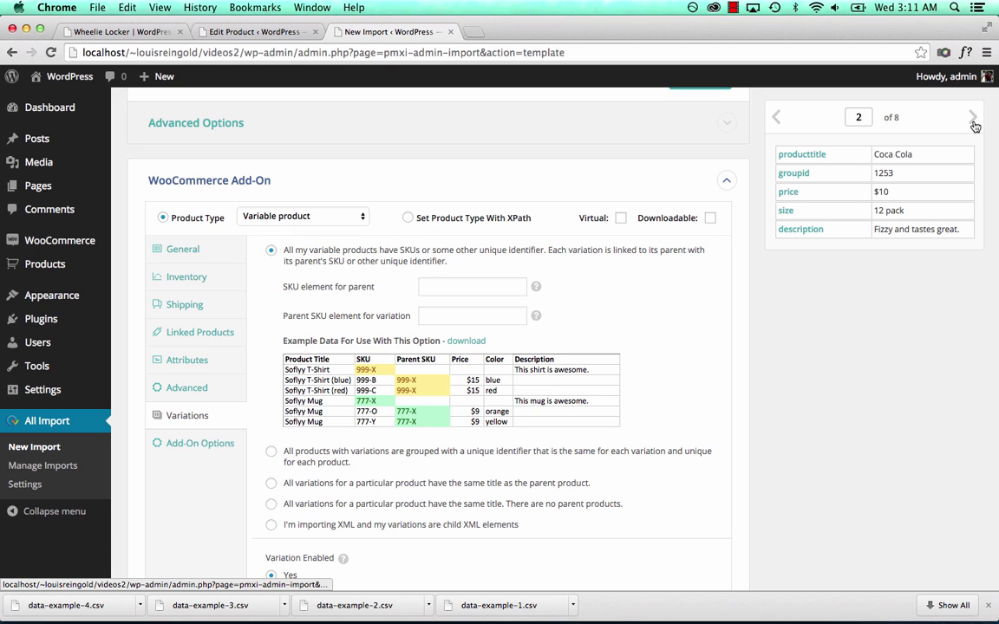
{"action": "left_click", "coordinate": [974, 124]}
{"action": "left_click", "coordinate": [974, 125]}
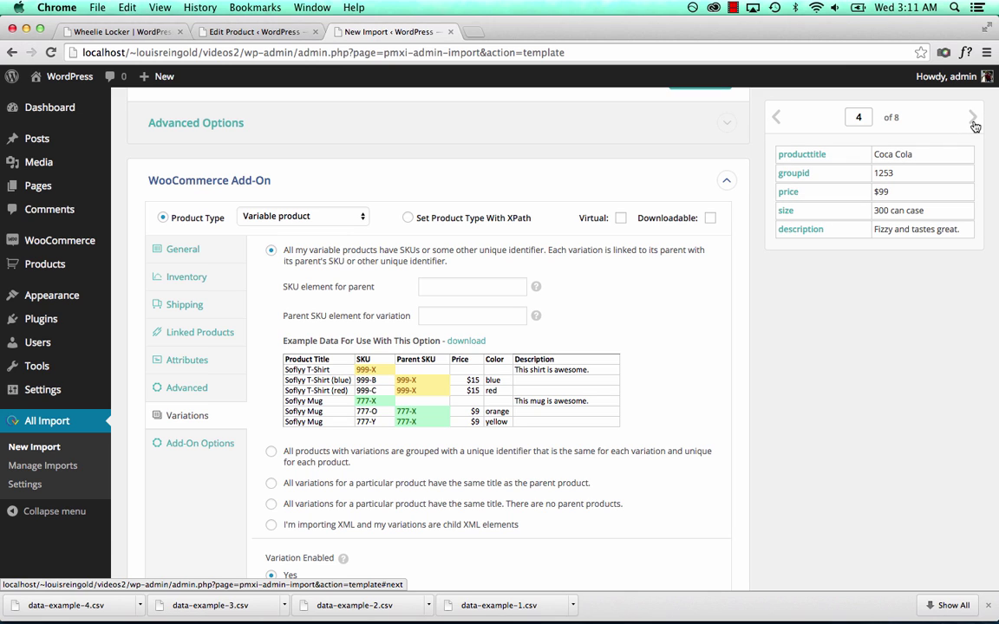
Choose the option grouping variations by a shared unique identifier and set Unique Identifier to {groupid[1]}
{"action": "left_click_drag", "start_coordinate": [794, 175], "coordinate": [462, 427]}
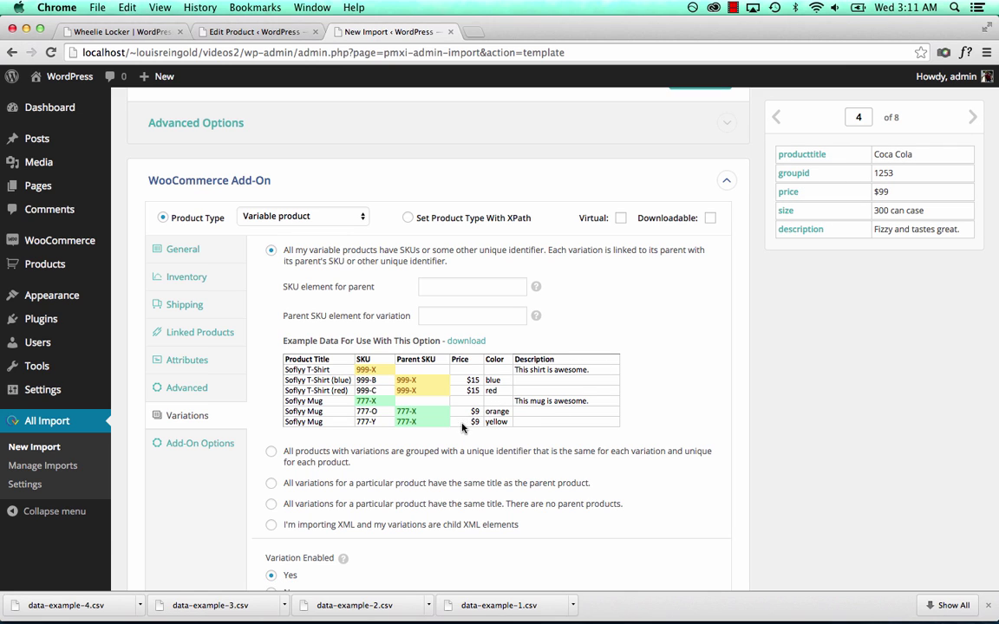
{"action": "left_click", "coordinate": [305, 461]}
{"action": "left_click", "coordinate": [396, 319]}
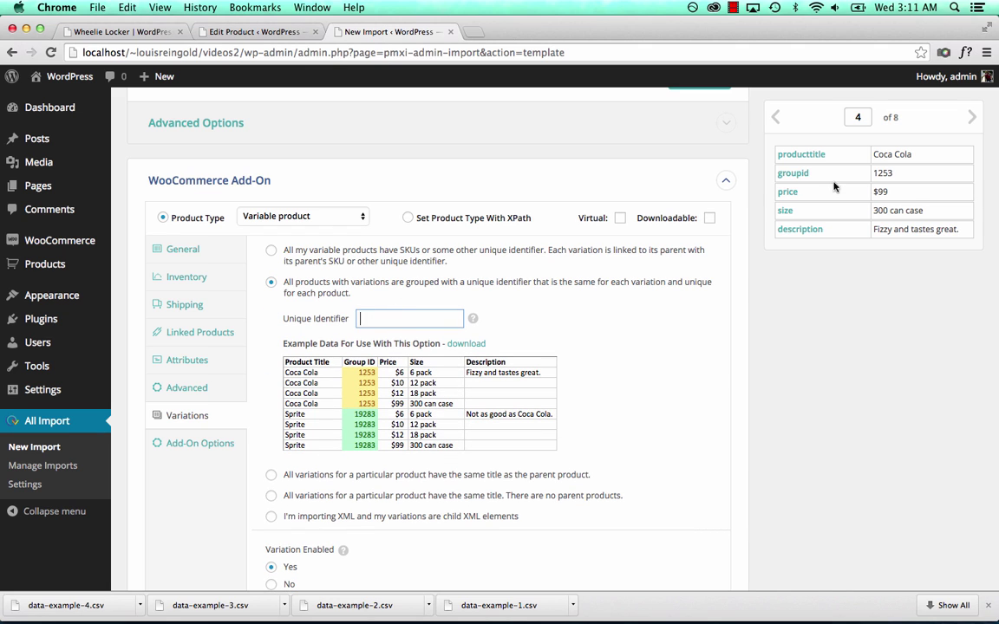
{"action": "left_click_drag", "start_coordinate": [802, 173], "coordinate": [416, 318]}
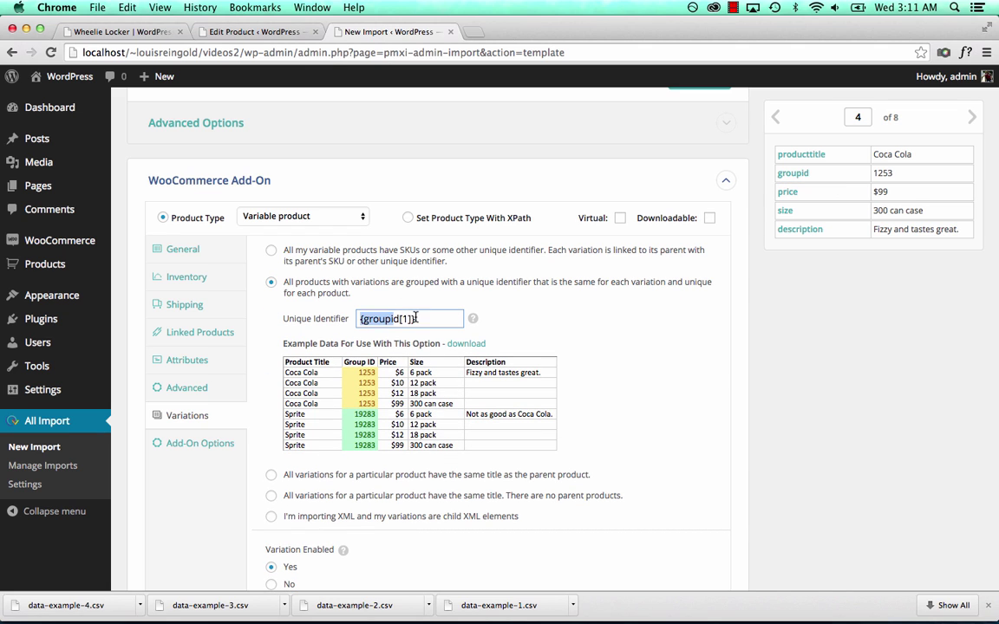
{"action": "left_click", "coordinate": [430, 317]}
{"action": "scroll", "coordinate": [574, 353], "scroll_direction": "down", "scroll_amount": 10}
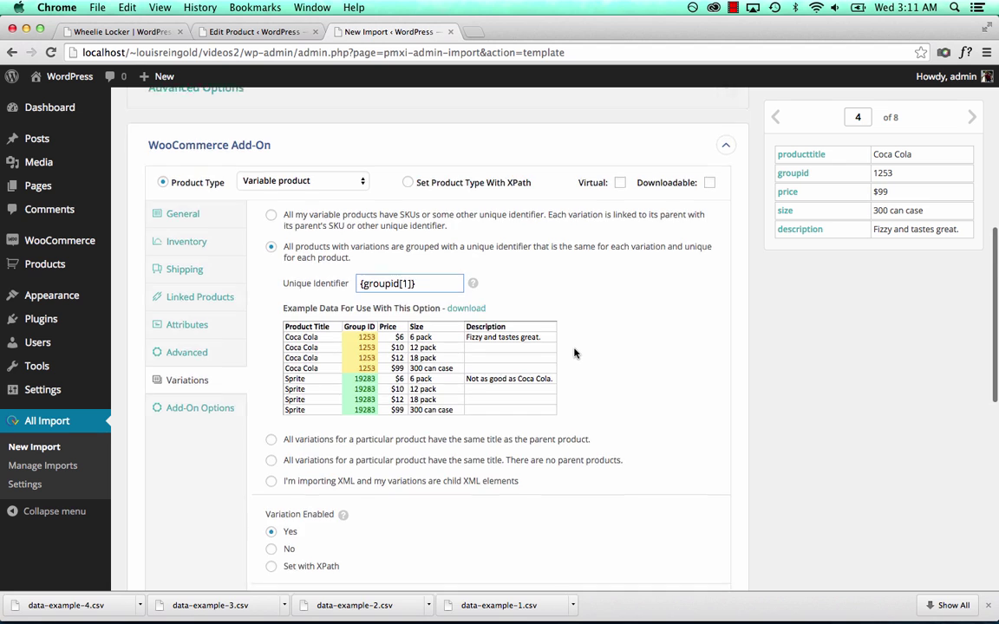
Continue through the remaining import setup with unique key {producttitle[1]} - {groupid[1]}{size[1]} and run the data_example_2.csv import
{"action": "scroll", "coordinate": [553, 408], "scroll_direction": "down", "scroll_amount": 6}
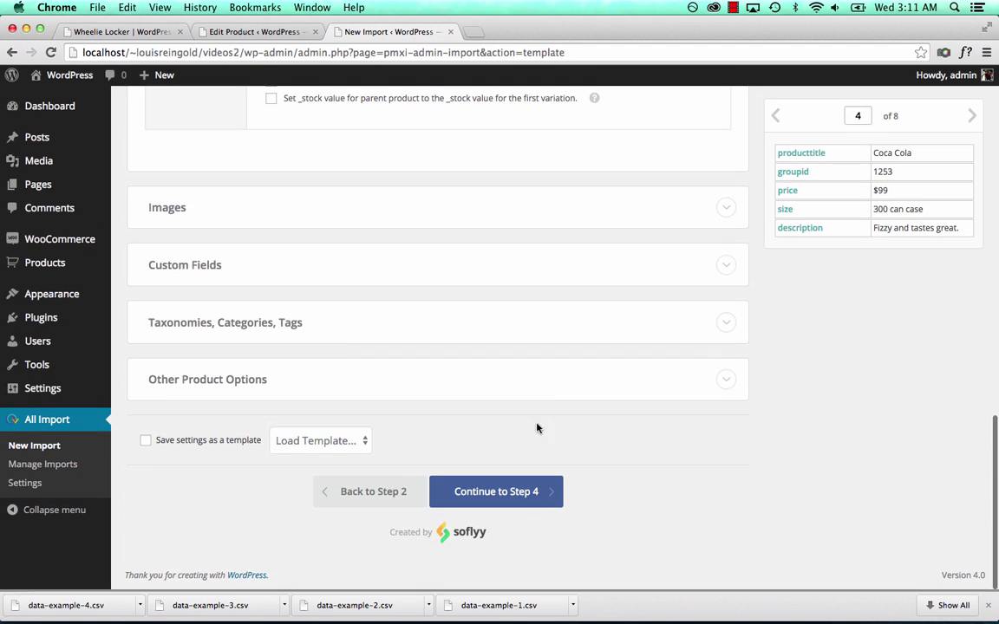
{"action": "left_click", "coordinate": [509, 491]}
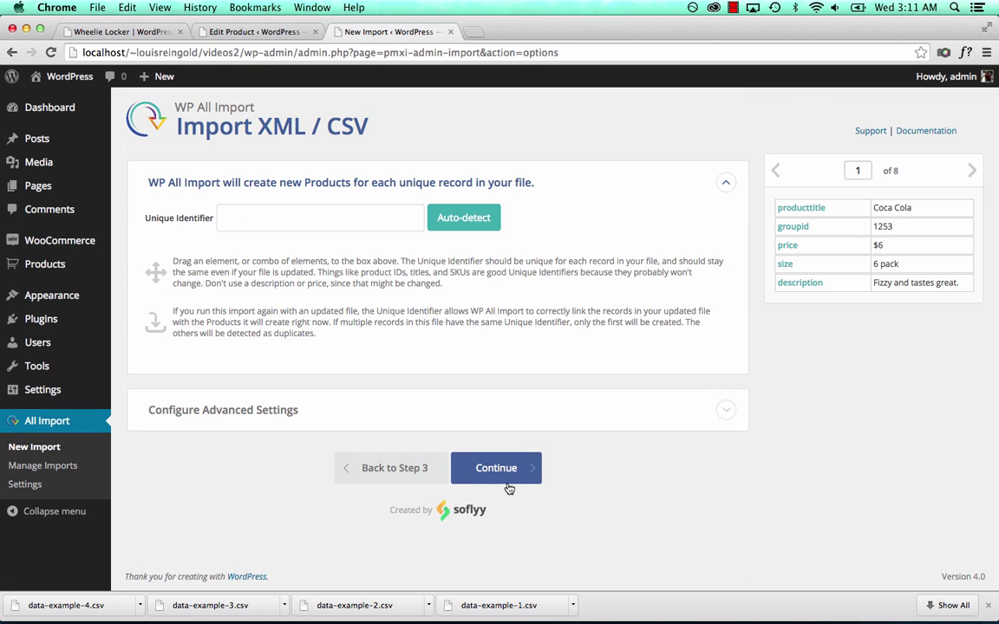
{"action": "left_click", "coordinate": [487, 461]}
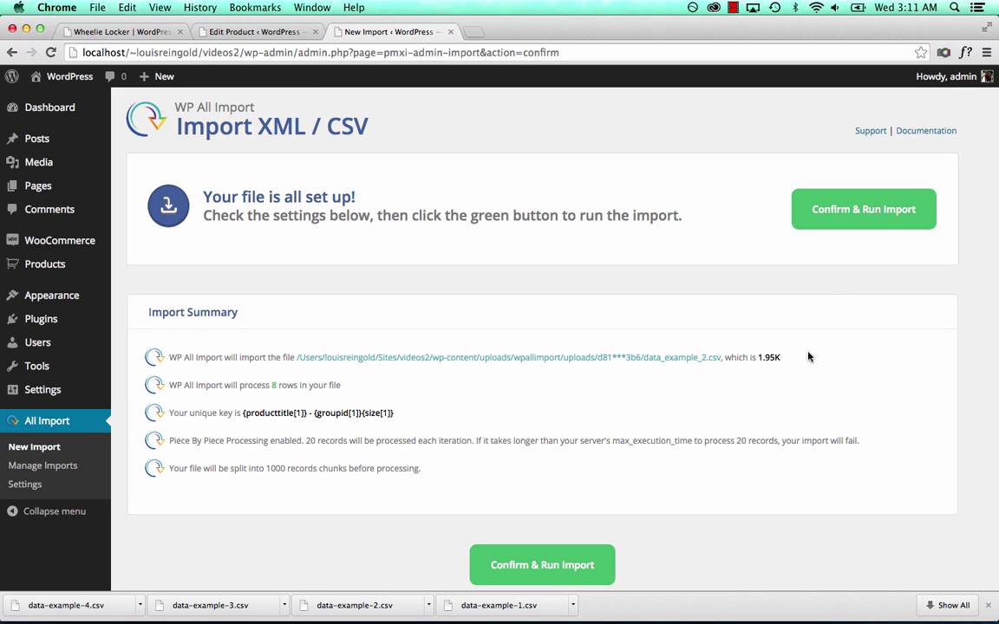
{"action": "left_click", "coordinate": [862, 216]}
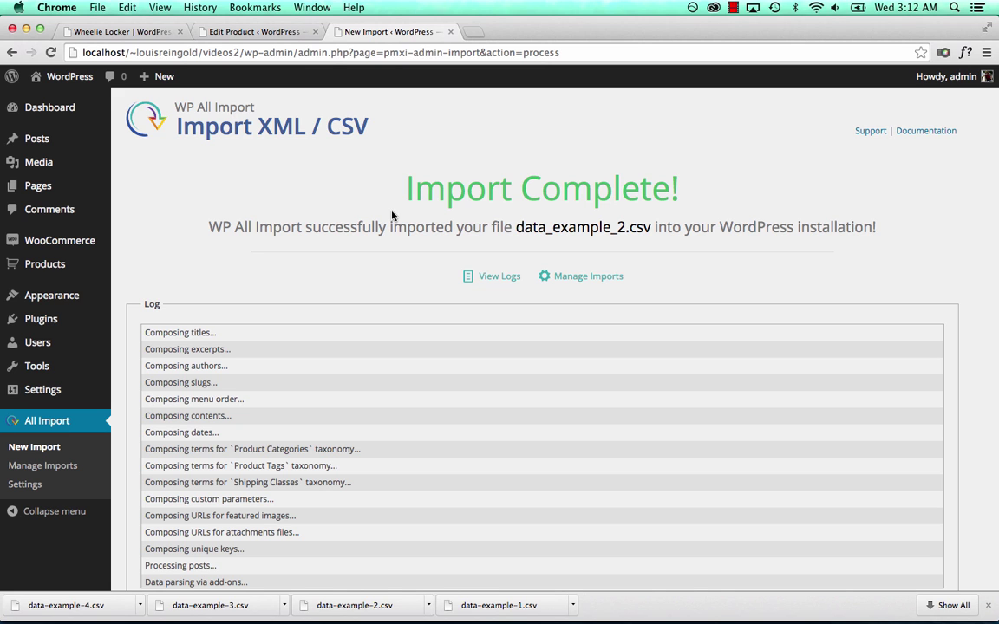
Open the list of existing imports to manage them
{"action": "scroll", "coordinate": [391, 216], "scroll_direction": "down", "scroll_amount": 1}
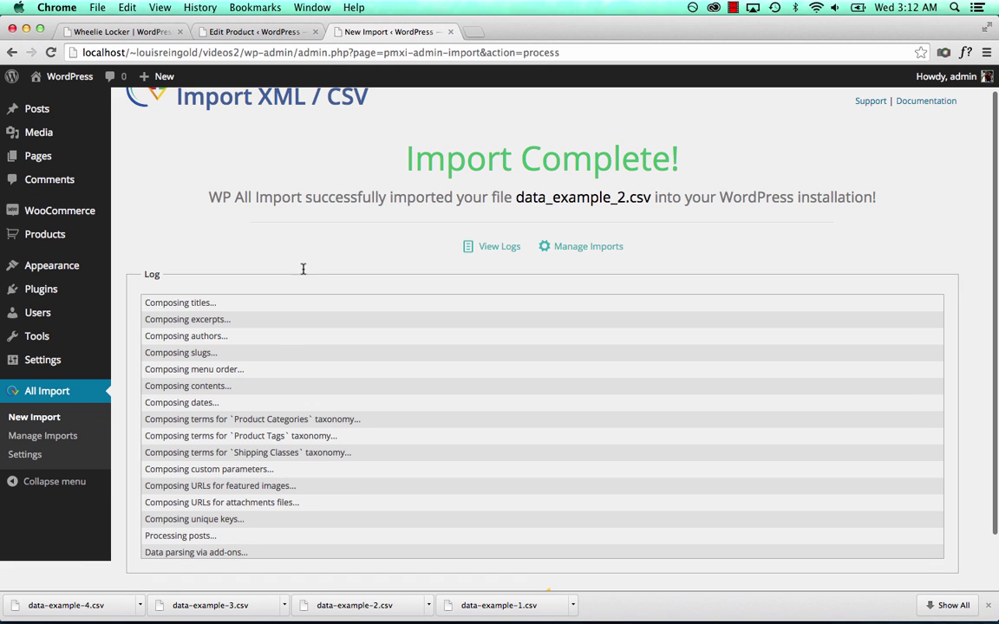
{"action": "left_click", "coordinate": [87, 439]}
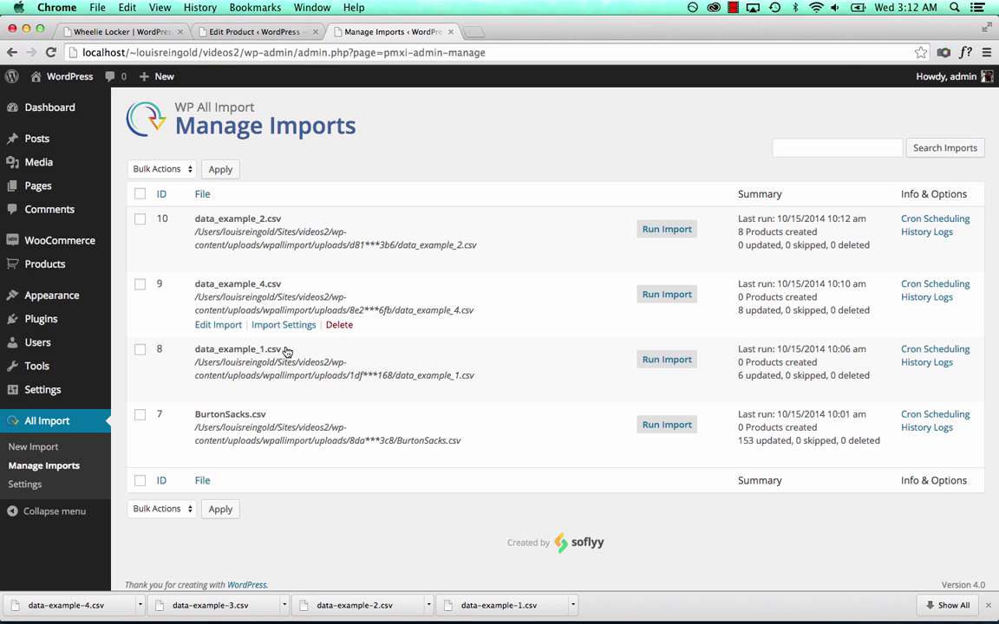